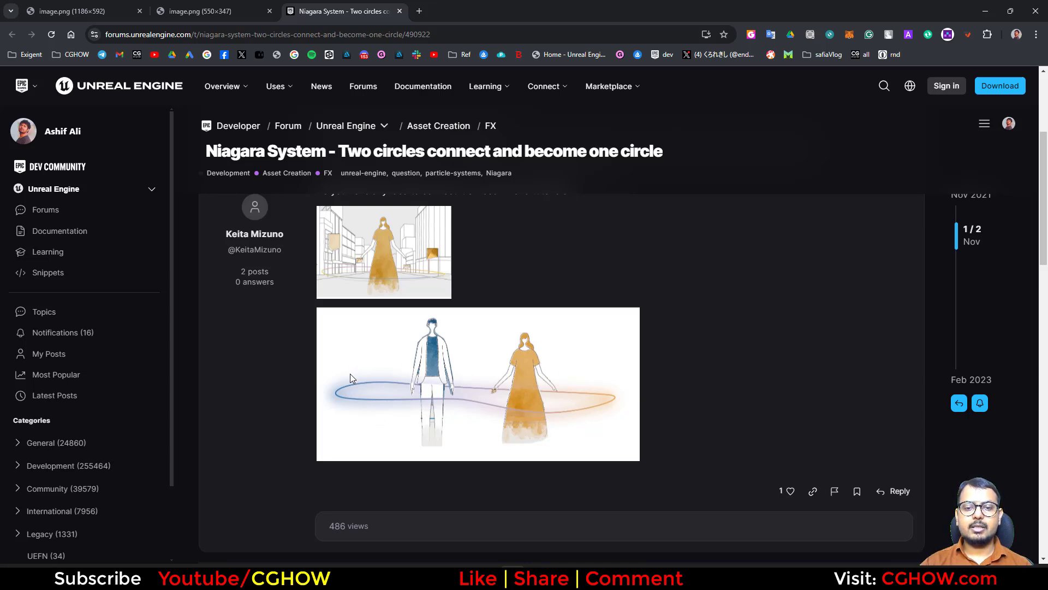
Step: Switch to Unreal Editor and examine the two characters' connecting circle effect in the running level
left_click(983, 12)
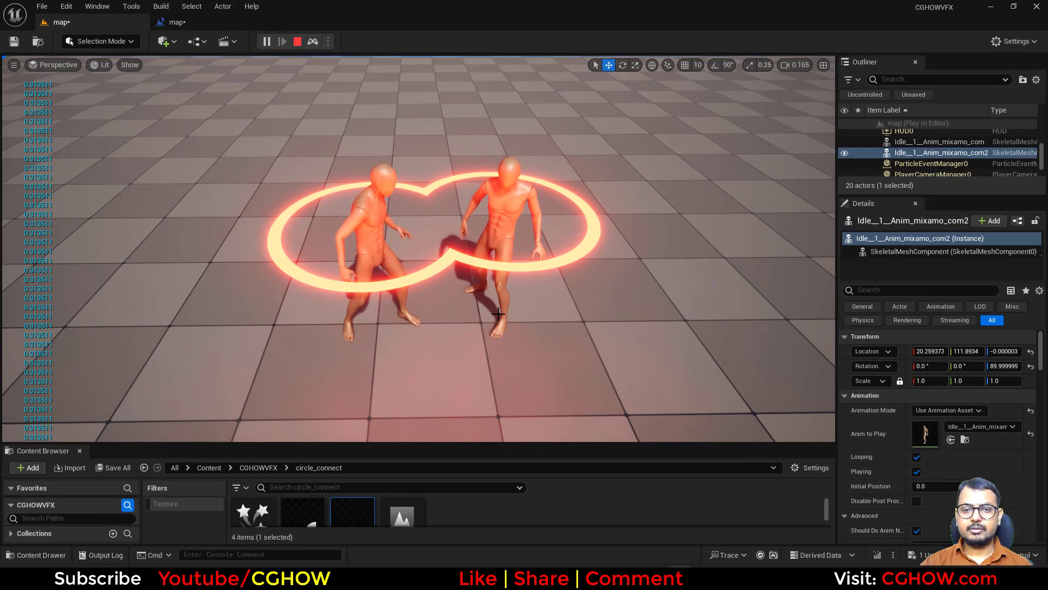
left_click(499, 313)
left_click_drag(500, 302, 401, 320)
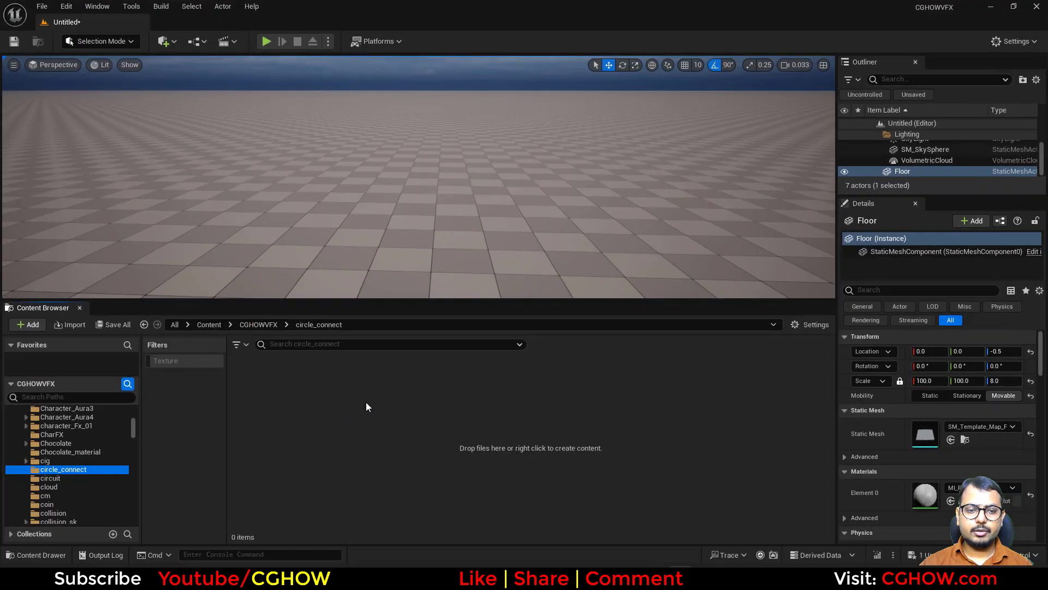
Step: Create a material named M_circle in the circle_connect folder and open it docked beside the level
right_click(397, 394)
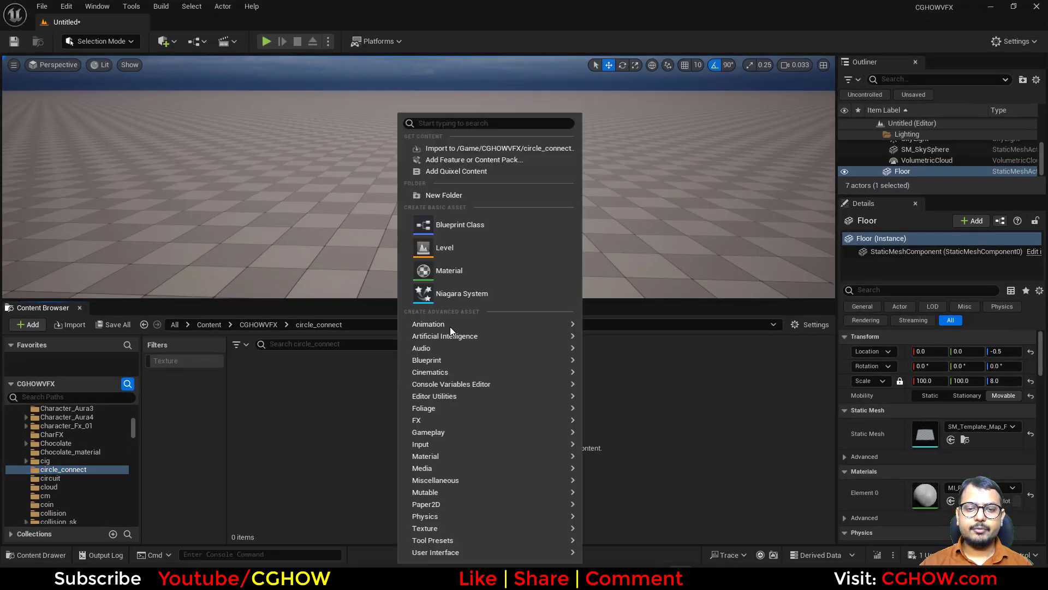
left_click(482, 270)
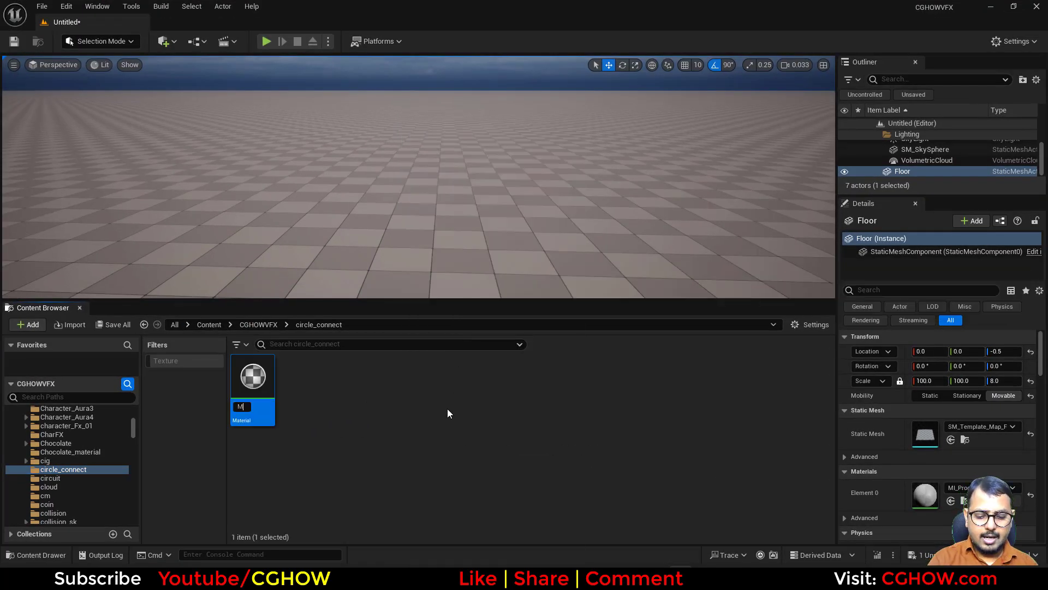
type("M_circle")
key("Return")
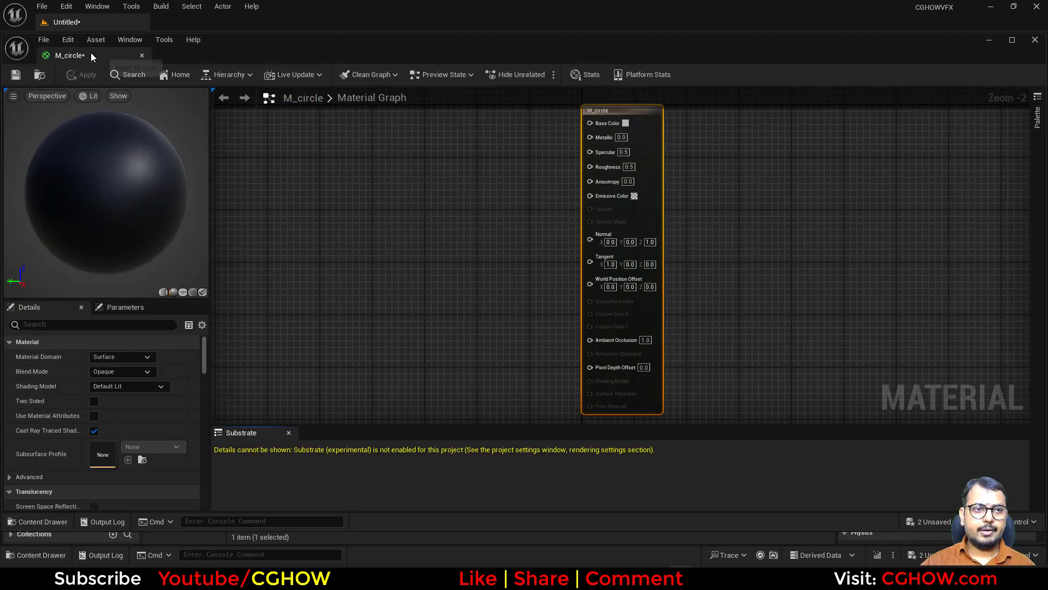
left_click_drag(91, 54, 185, 22)
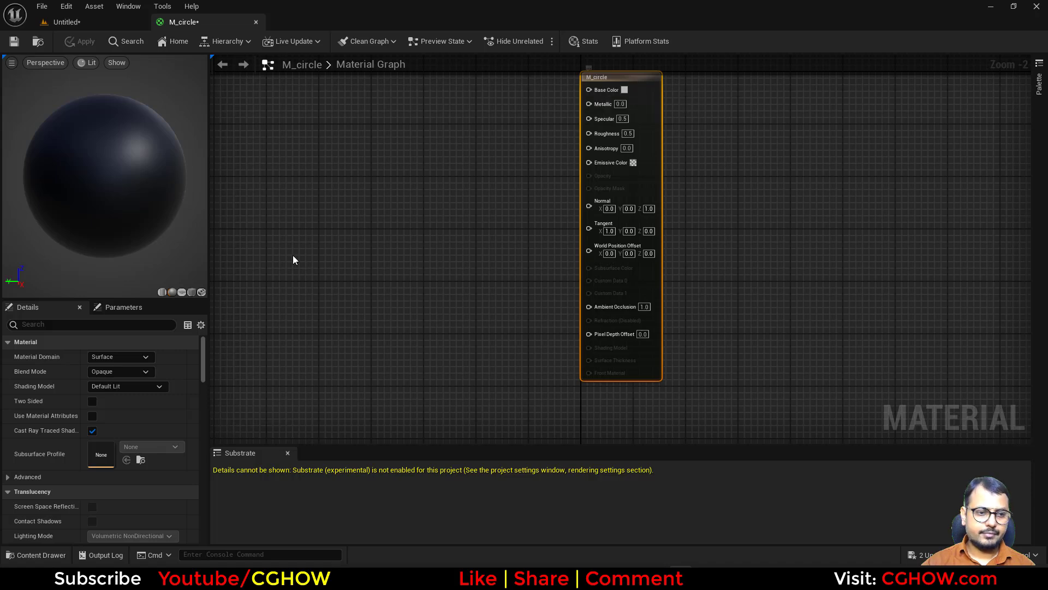
Step: Set the material to Masked blend mode, Unlit shading and Two Sided, and preview it on a plane
left_click(137, 371)
left_click(115, 393)
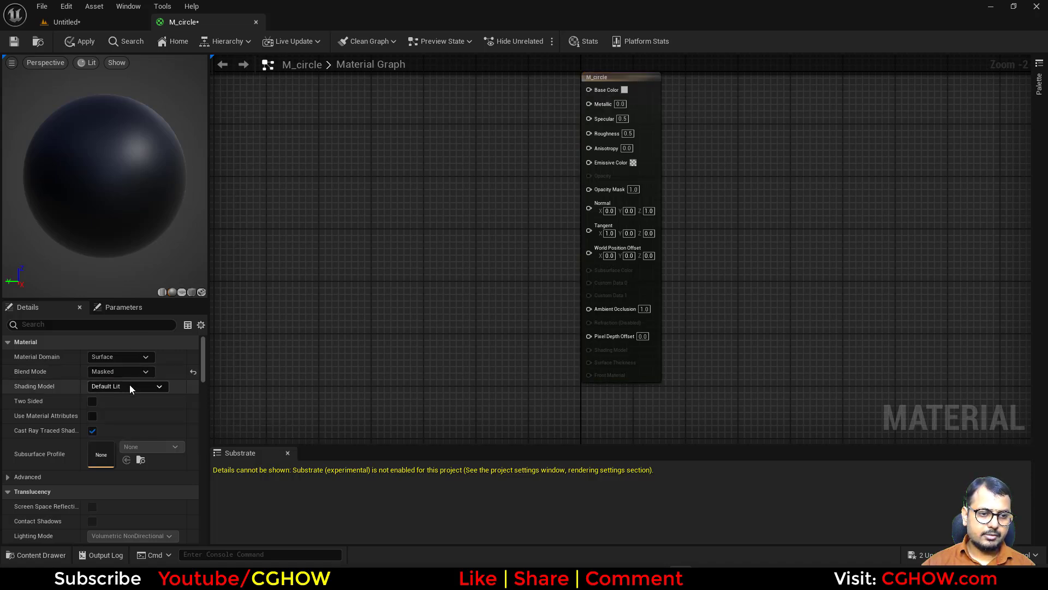
left_click(129, 385)
left_click(103, 392)
left_click(92, 400)
right_click_drag(408, 286, 566, 333)
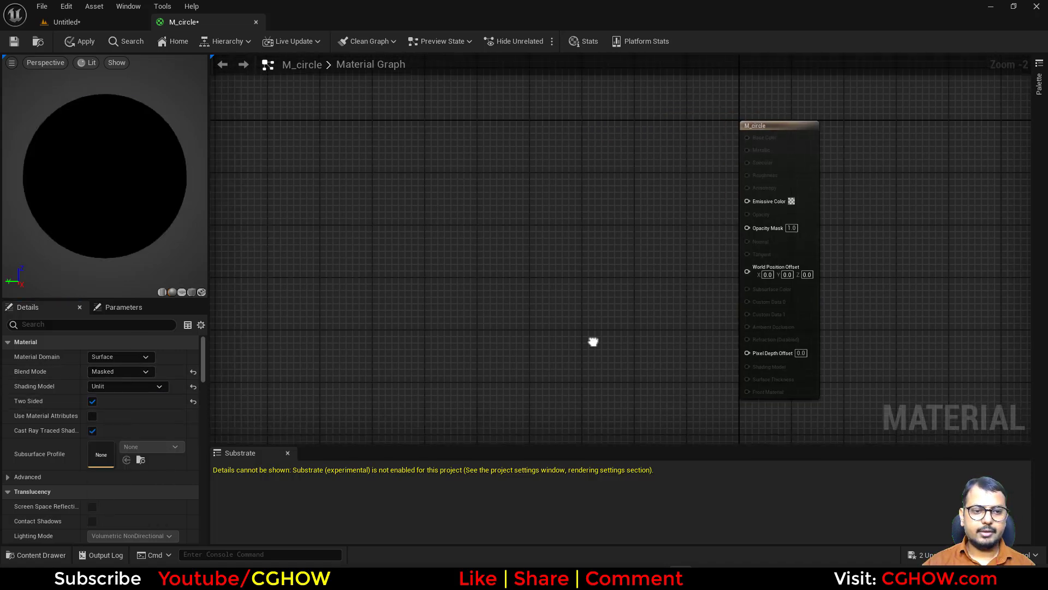
left_click(182, 292)
Step: Add a RadialGradientExponential node and connect its output to the material's Emissive Color
right_click_drag(481, 277, 478, 189)
right_click(403, 157)
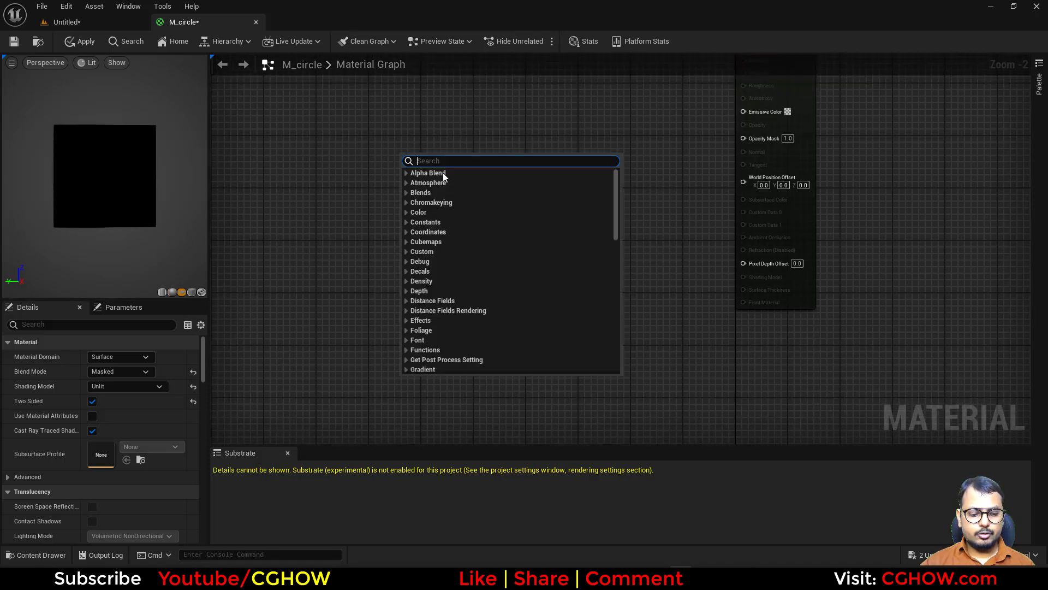
type("rad")
left_click(448, 277)
right_click_drag(405, 226, 471, 290)
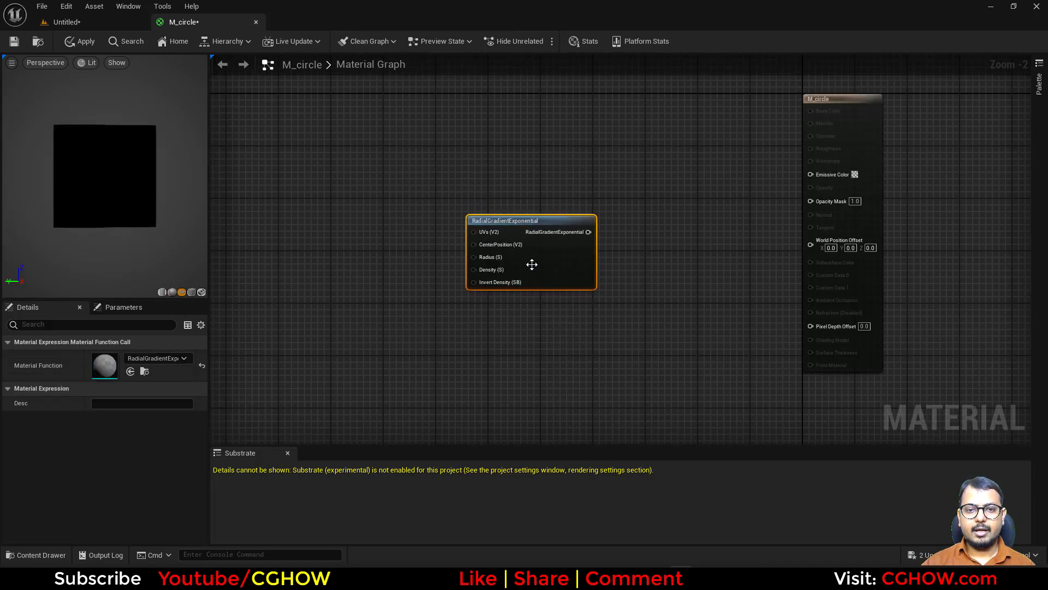
left_click_drag(533, 261, 444, 247)
left_click_drag(492, 208, 810, 174)
right_click_drag(393, 301, 423, 332)
left_click_drag(466, 264, 488, 245)
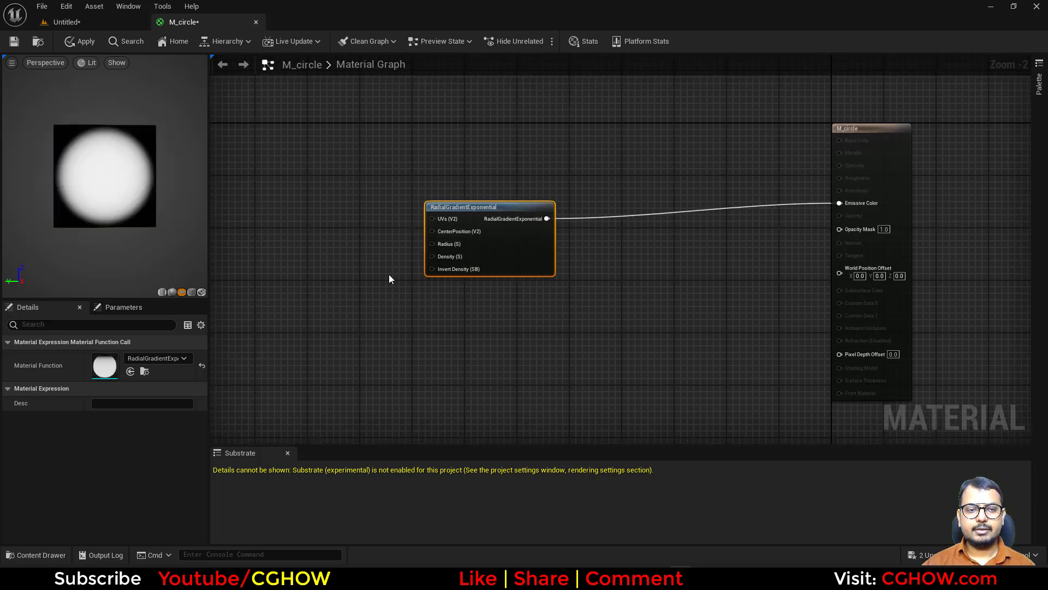
Step: Add a Constant2Vector node and connect it to the radial gradient's CenterPosition input
scroll(398, 279, "up", 2)
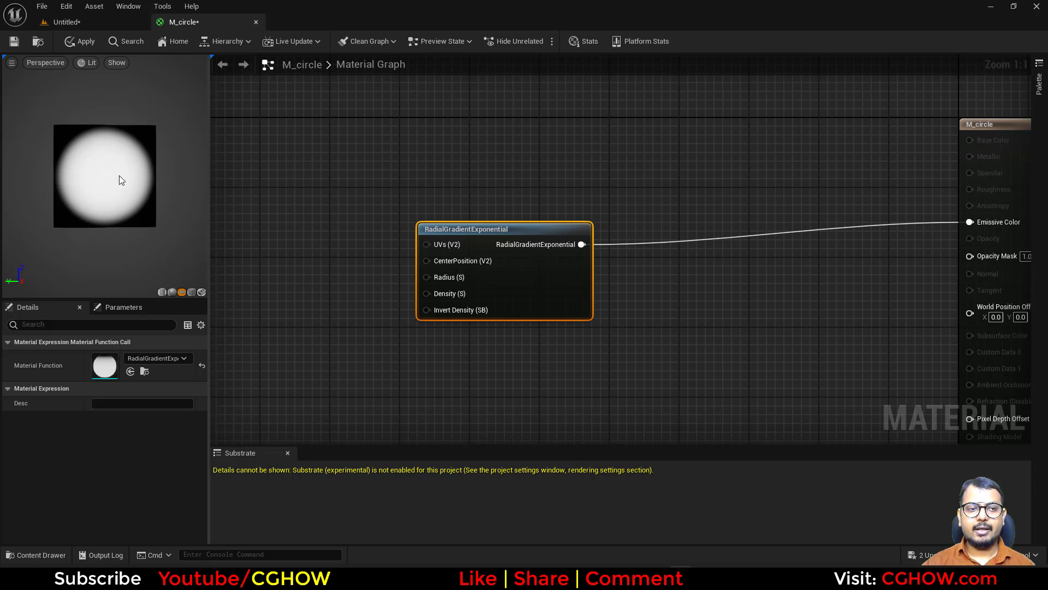
right_click_drag(333, 263, 385, 248)
left_click(354, 229)
left_click_drag(405, 248, 481, 256)
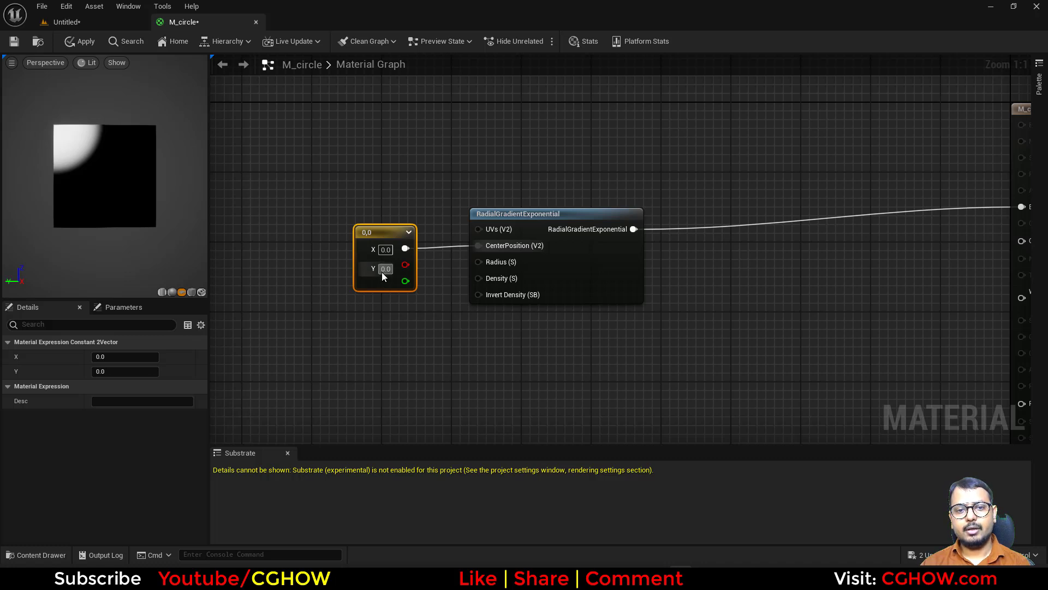
Step: Set both X and Y of the center position constant to 1
left_click(383, 271)
type("1")
left_click(386, 253)
type("1")
key("Return")
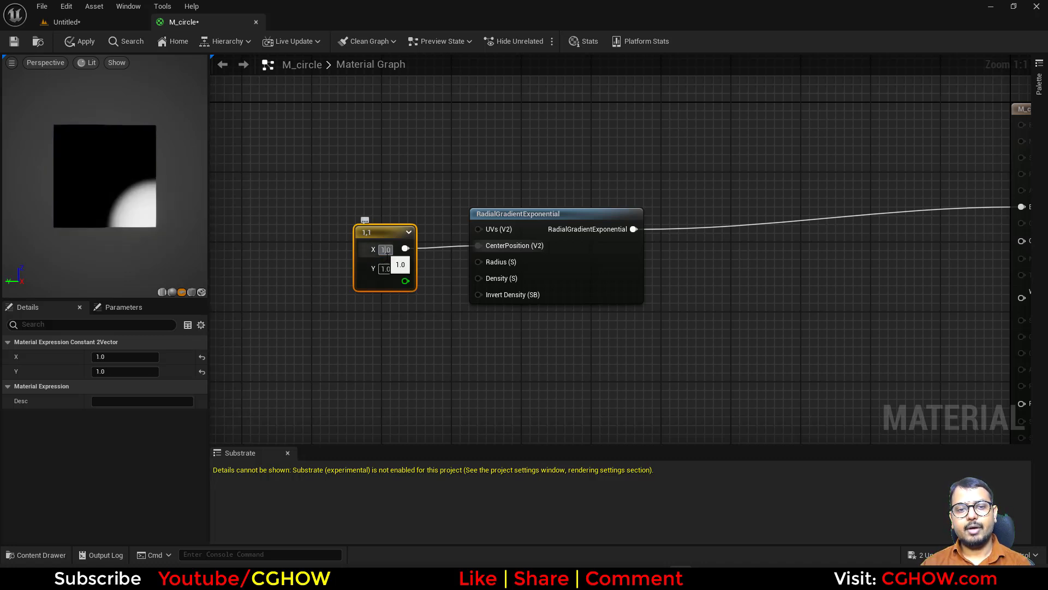
Step: Set both X and Y of the center position constant to 0.5
left_click(376, 322)
left_click(385, 250)
type(".5")
key("Return")
key("Return")
right_click_drag(520, 338, 413, 339)
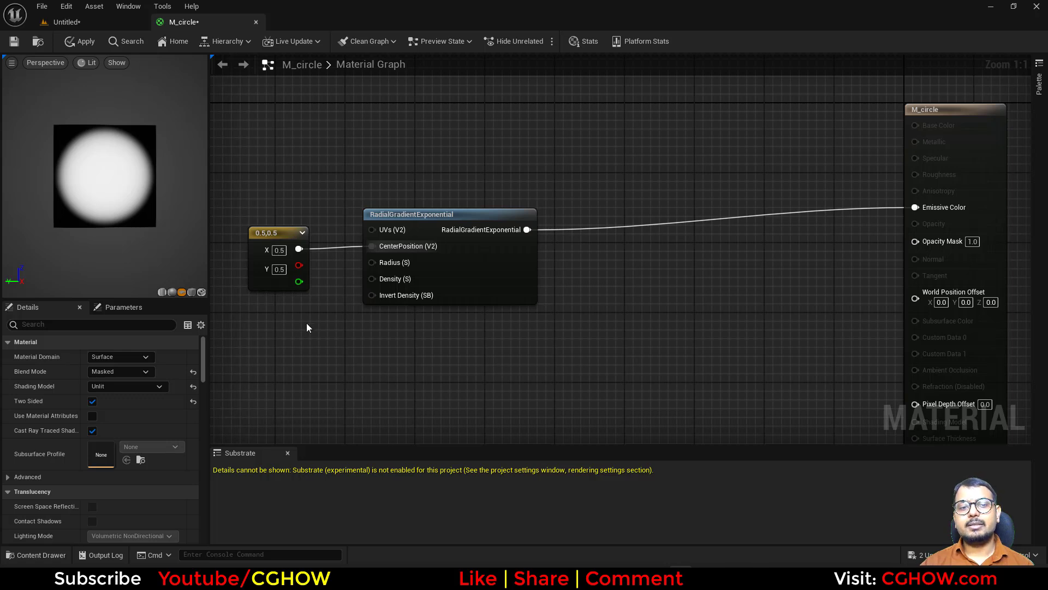
Step: Break the link between the two-component constant and the gradient's CenterPosition input
right_click_drag(334, 337, 375, 324)
right_click(413, 233)
left_click(450, 264)
right_click_drag(478, 338, 464, 265)
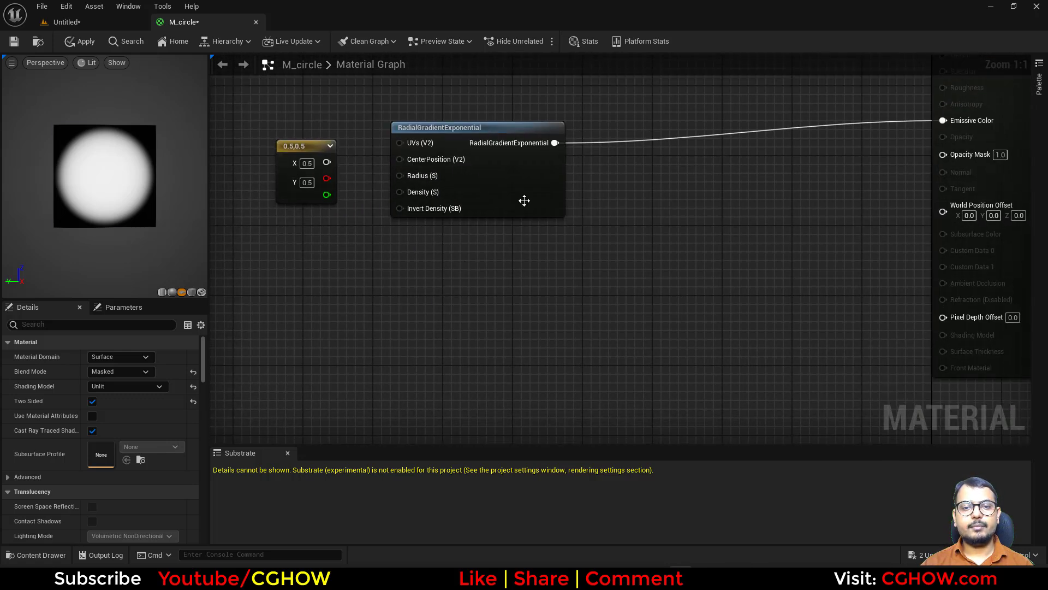
Step: Duplicate the RadialGradientExponential node and place the copy directly below the original
left_click(525, 197)
key("ctrl+c")
key("ctrl+v")
left_click_drag(464, 361, 498, 291)
key("Home")
Step: Add a Max node beside the two radial gradient nodes
right_click(520, 248)
type("max")
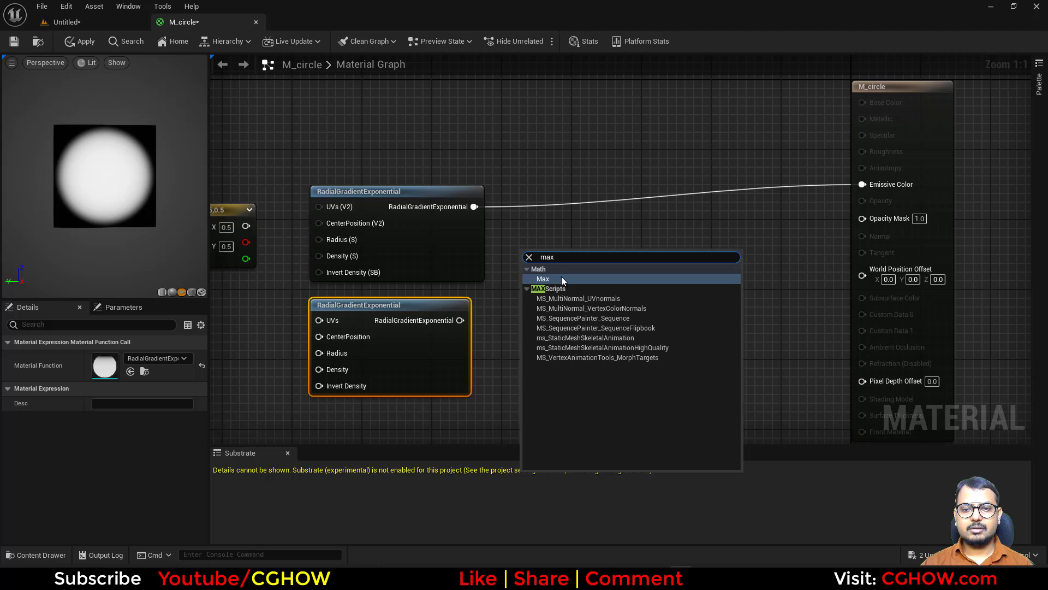
left_click(546, 284)
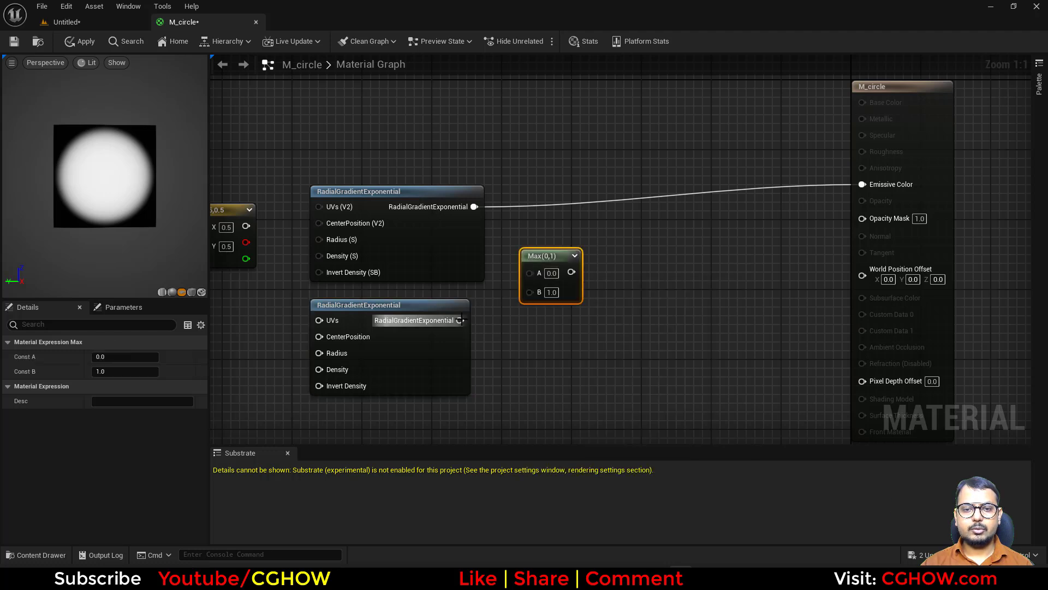
left_click_drag(460, 320, 519, 341)
Step: Reconnect the constant to the upper gradient's CenterPosition and set its X value to 0.3
left_click_drag(246, 225, 333, 225)
right_click_drag(231, 233, 296, 233)
left_click(295, 229)
type("0.3")
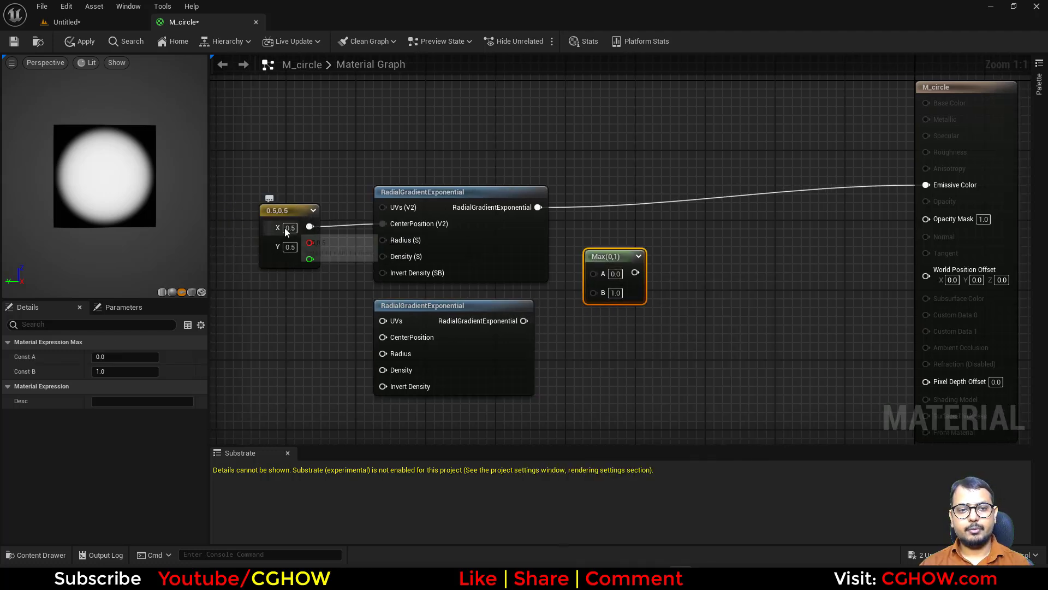
key("Return")
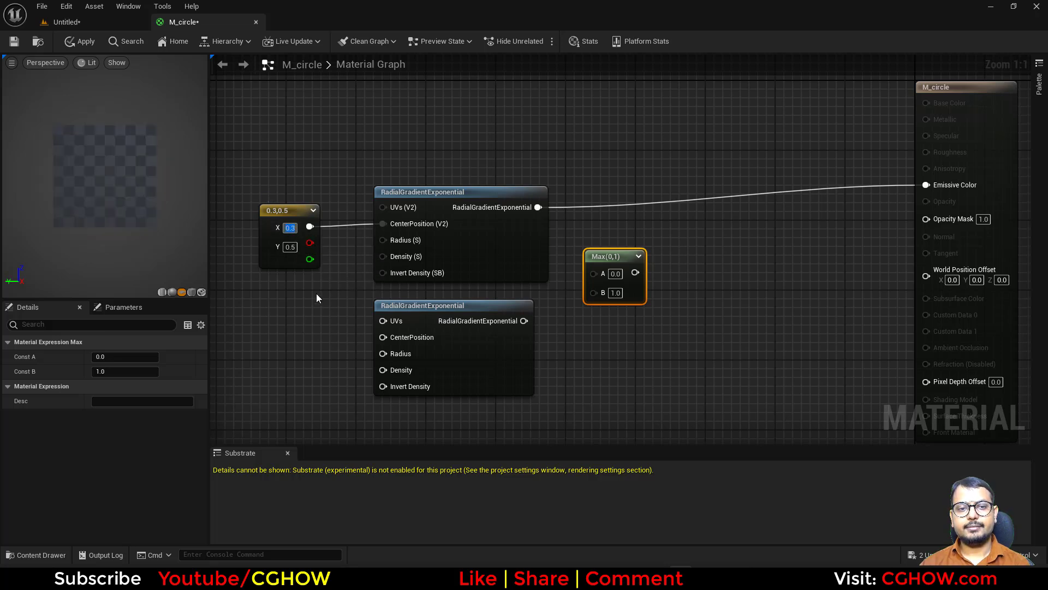
Step: Connect the upper gradient to the Max node's A input and the lower gradient to its B input
right_click_drag(316, 297, 282, 297)
left_click_drag(505, 207, 559, 273)
left_click_drag(490, 320, 560, 287)
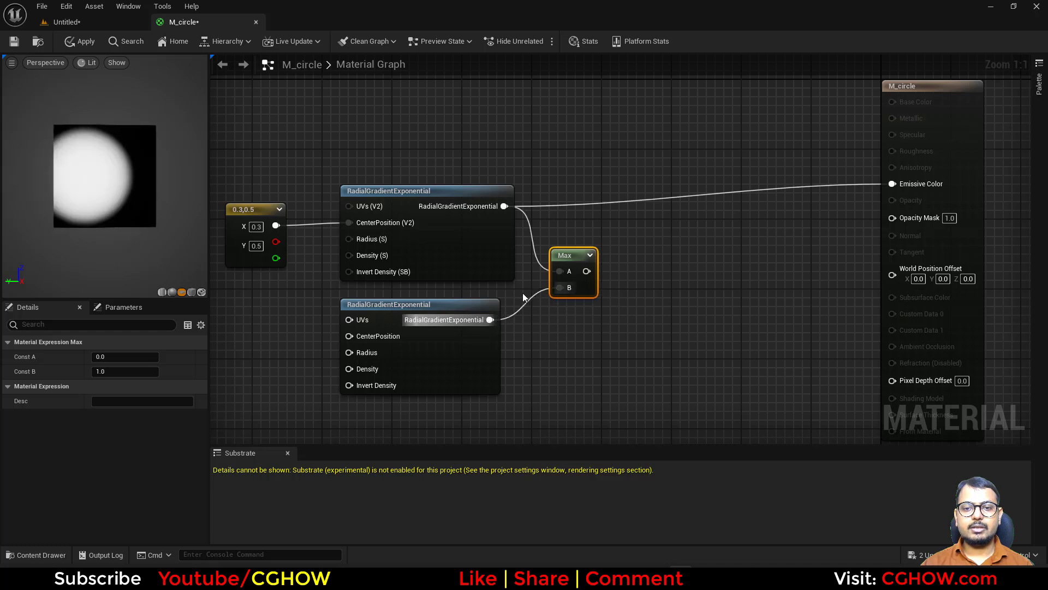
Step: Preview the lower gradient, the upper gradient and the Max node one after another
left_click(483, 363)
key("space")
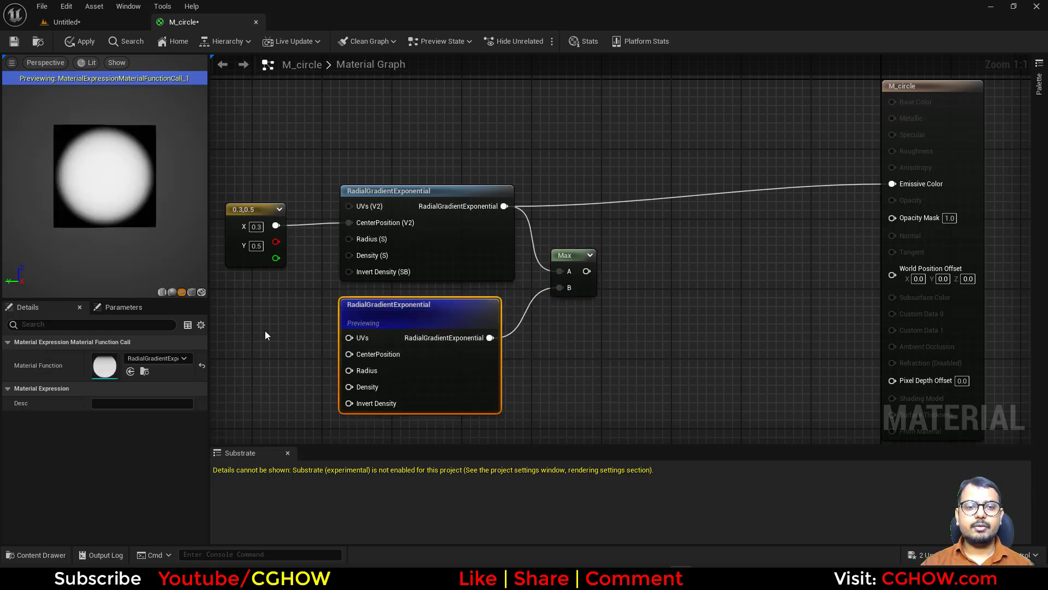
left_click(445, 219)
key("space")
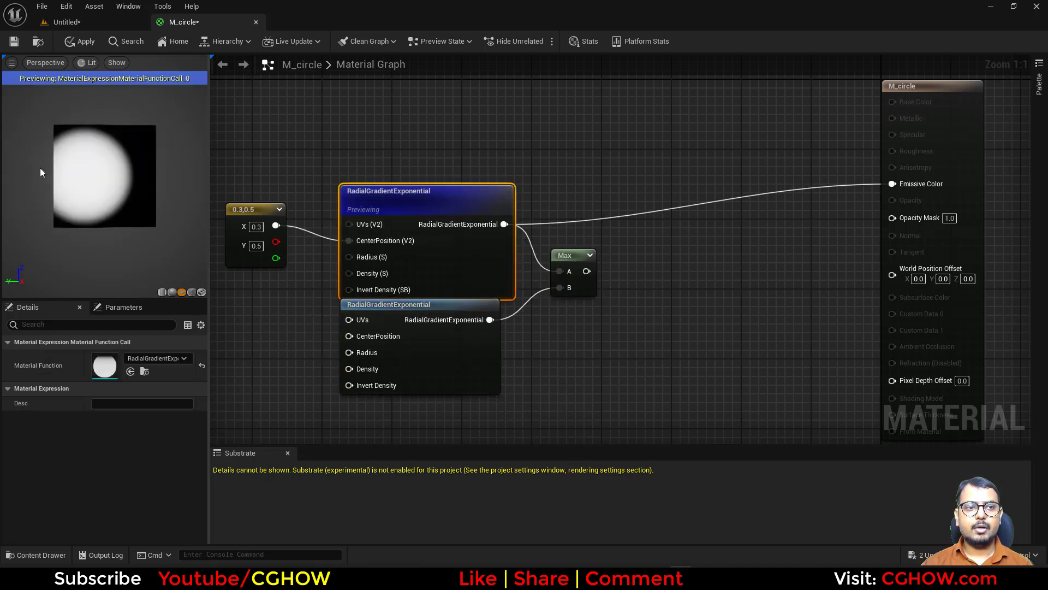
left_click(573, 267)
key("space")
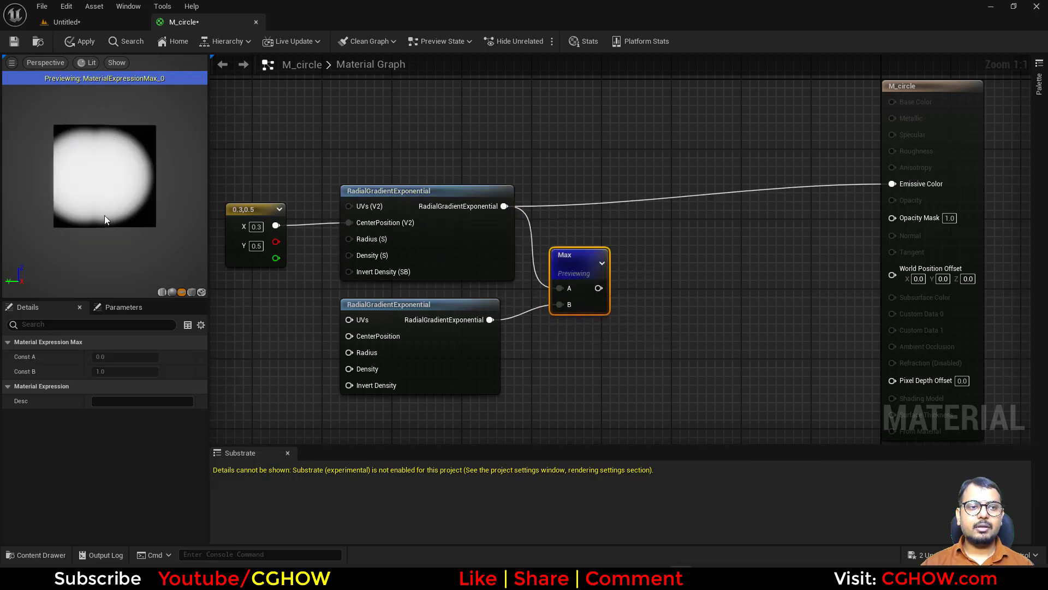
Step: Add a Sine node fed by the Max node's output
right_click_drag(683, 303, 546, 237)
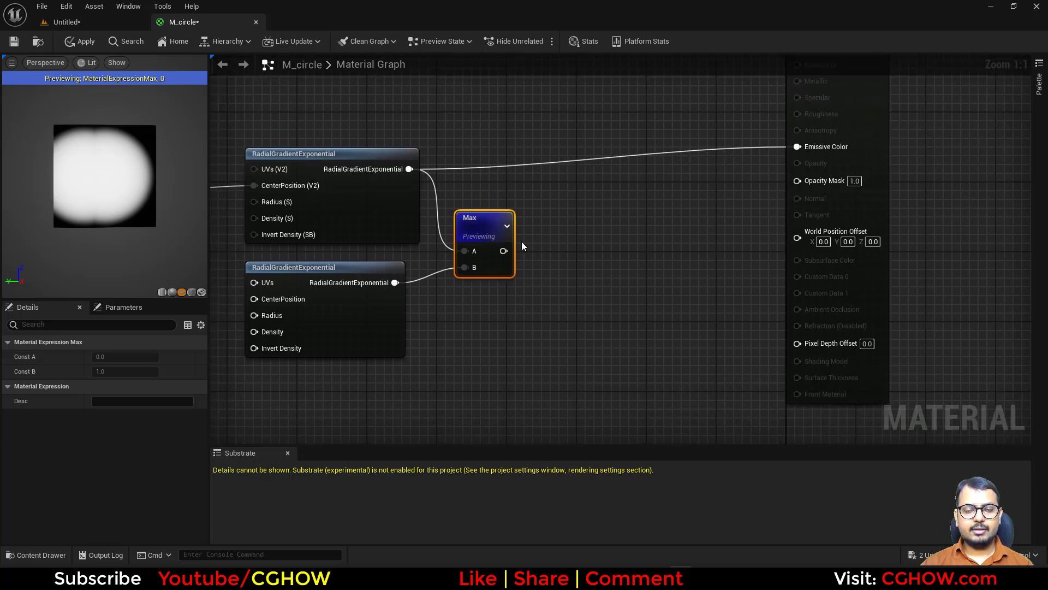
left_click_drag(490, 232, 558, 229)
type("sin")
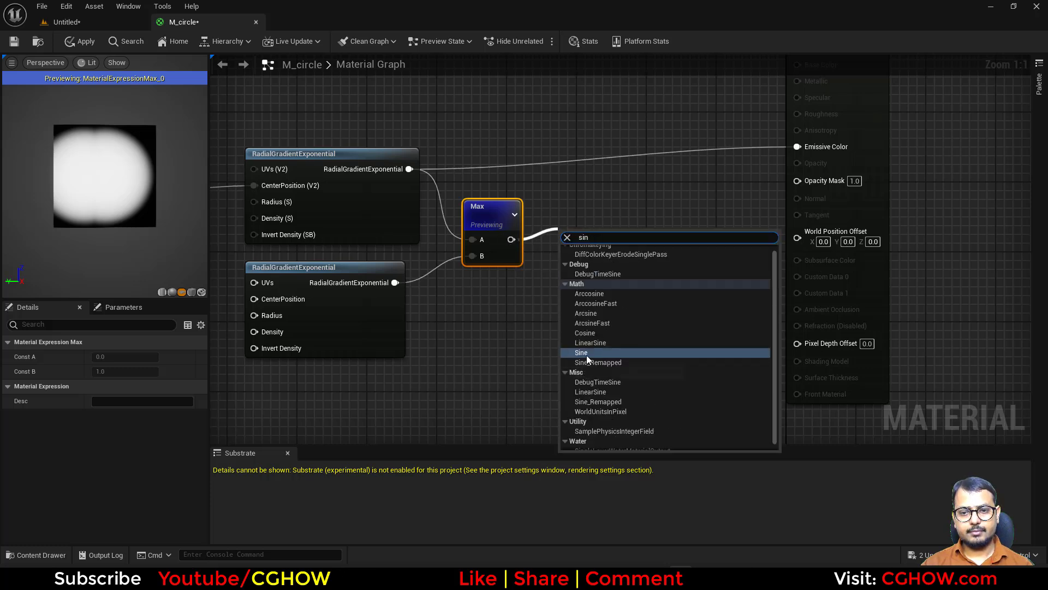
left_click(588, 353)
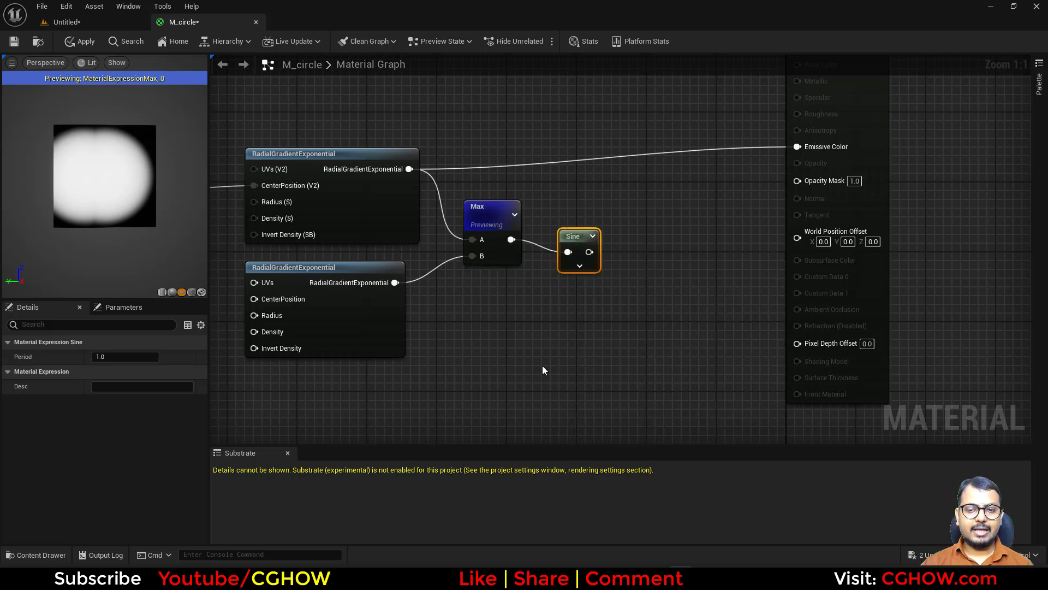
Step: Duplicate the lower radial gradient and the Sine node, and connect the gradient copy to the Sine copy
right_click_drag(544, 361, 576, 274)
left_click(395, 240)
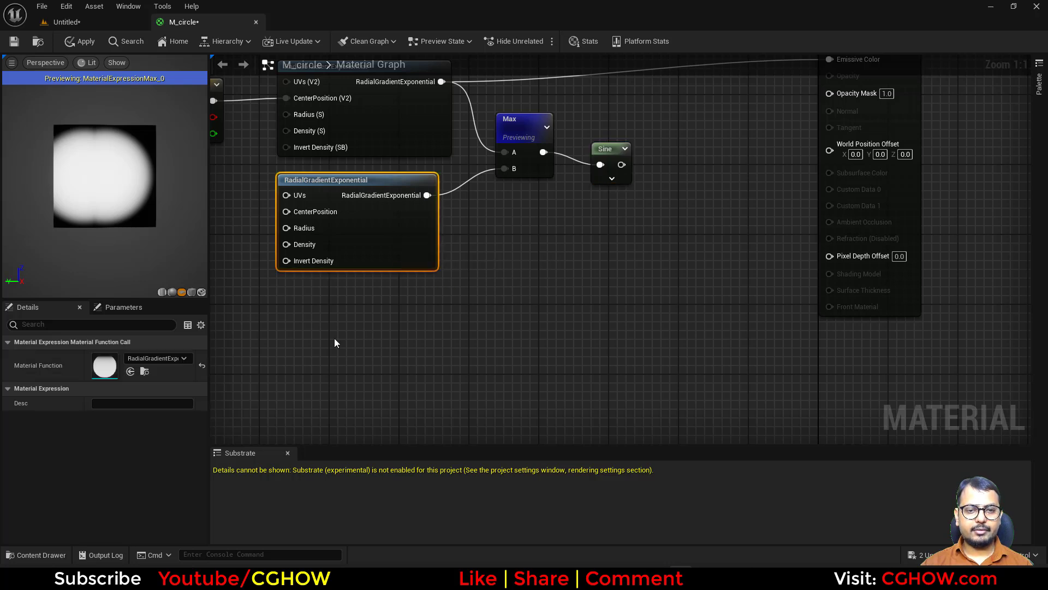
key("ctrl+w")
right_click_drag(333, 344, 350, 278)
left_click(623, 86)
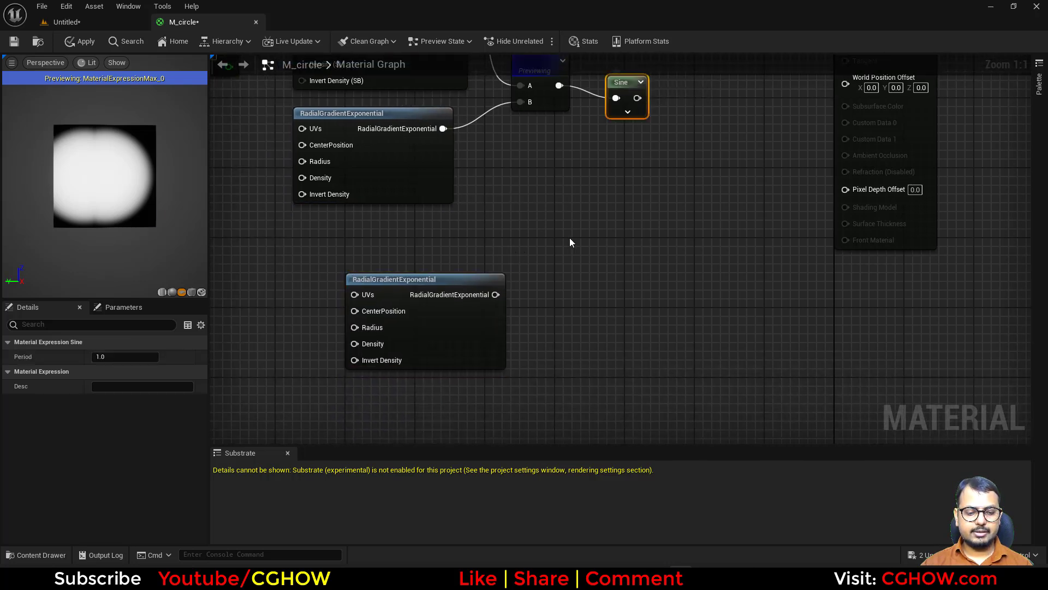
key("ctrl+w")
left_click_drag(493, 293, 539, 313)
Step: Preview the copied radial gradient and the copied Sine node to compare their output
left_click(364, 289)
key("space")
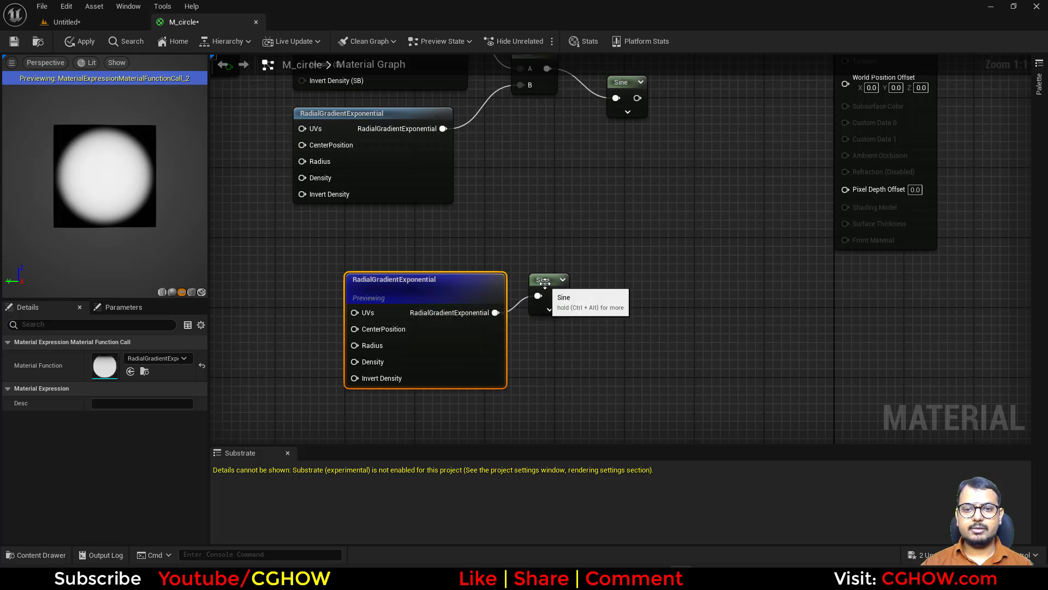
left_click(556, 297)
key("space")
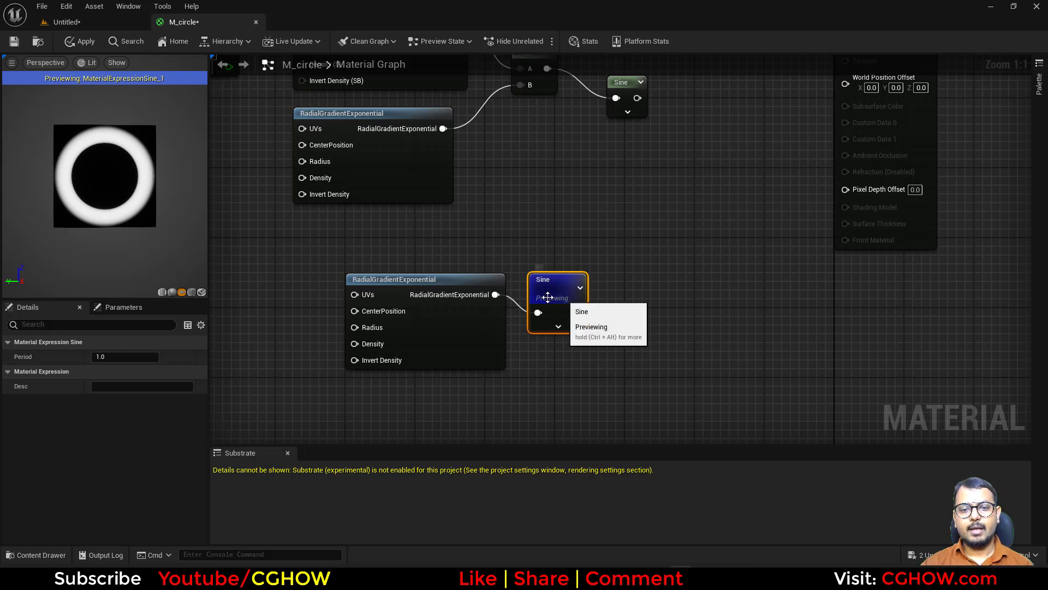
Step: Set the copied Sine node's period to 2 and delete the copied gradient and Sine pair
left_click(106, 359)
type("2")
key("Return")
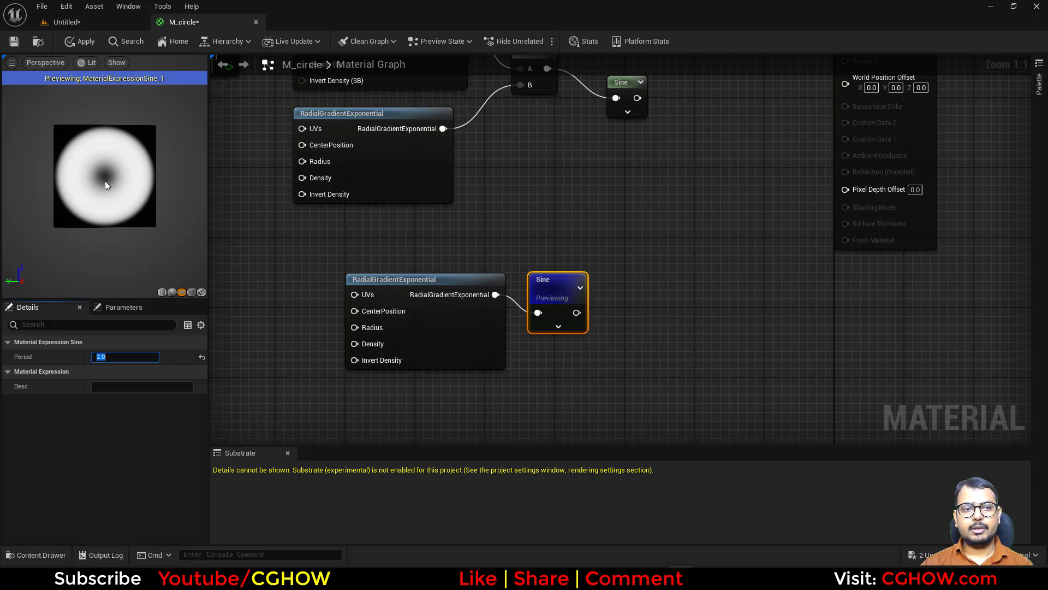
left_click_drag(451, 266, 574, 317)
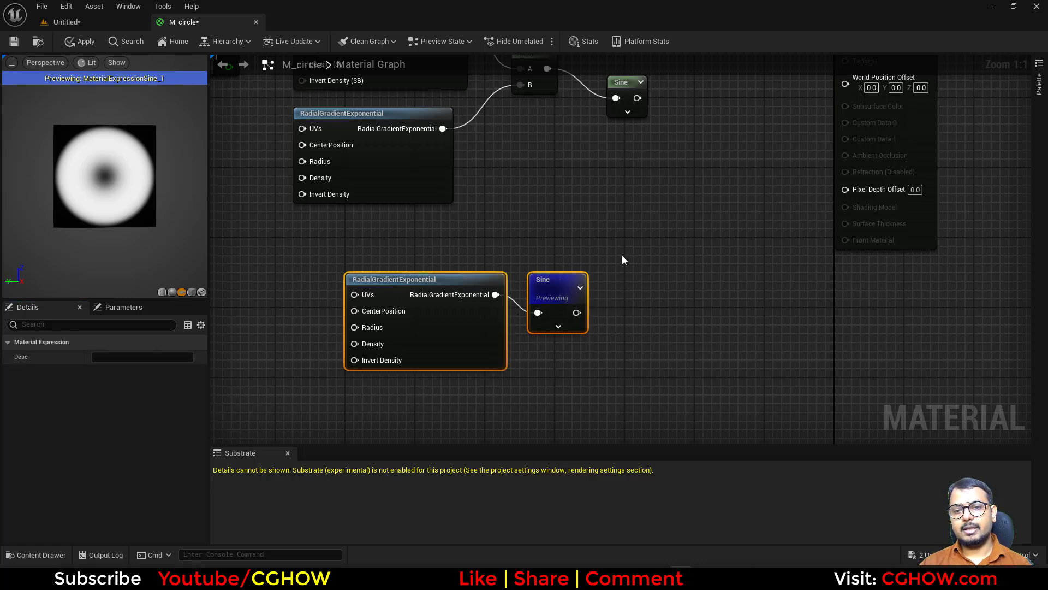
key("Delete")
Step: Set the period of the Sine node after Max to 2 and preview that node
right_click_drag(605, 193, 597, 337)
left_click_drag(620, 245, 602, 225)
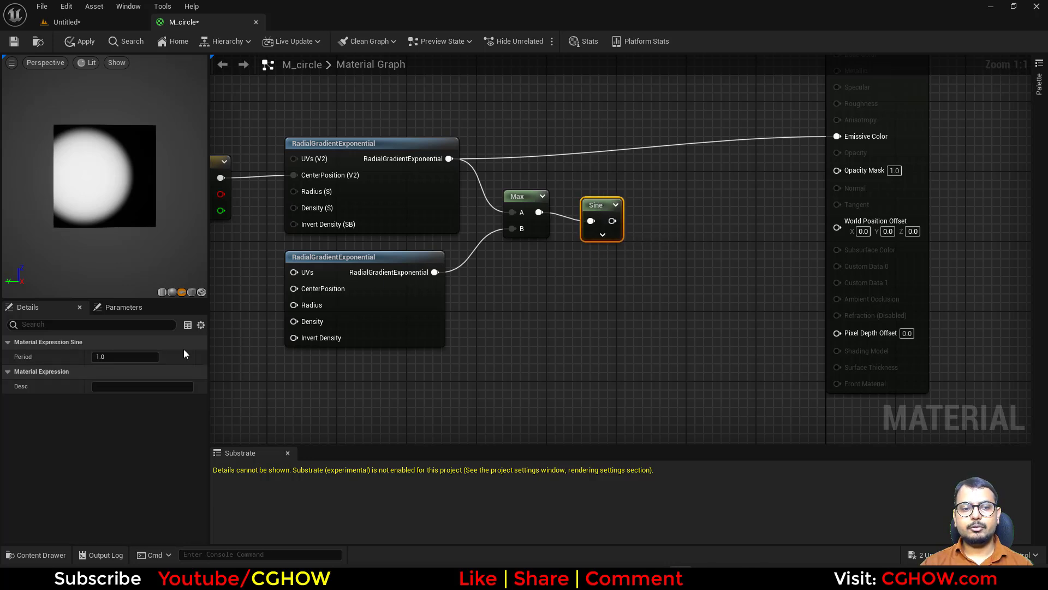
left_click(125, 356)
type("2")
left_click(599, 201)
key("space")
Step: Add a Step node, connect the Sine output to its Y input, preview the node and set X to 0.5
right_click_drag(616, 193, 620, 238)
right_click(683, 241)
type("ste")
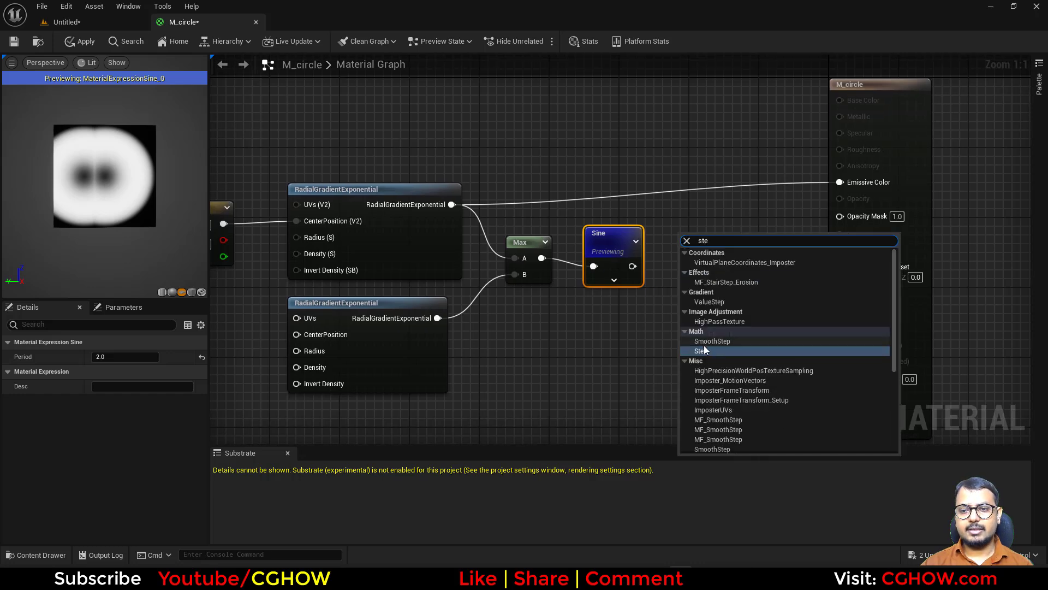
left_click(701, 355)
left_click_drag(632, 265, 690, 260)
key("space")
left_click(708, 290)
type("0.5")
key("Return")
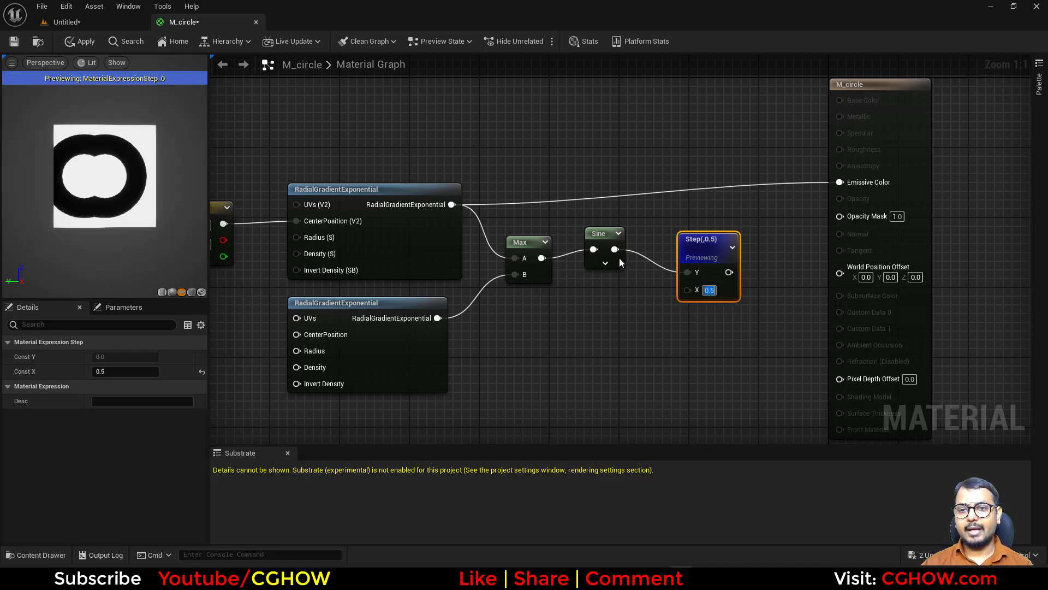
Step: Feed Sine into the Step node's X input instead, with Y set to 0.5, and connect Step to Emissive Color
left_click_drag(648, 291, 689, 293)
left_click(689, 274, "alt")
left_click(709, 274)
type(".5")
key("Return")
left_click_drag(709, 240, 703, 225)
right_click_drag(574, 255, 561, 299)
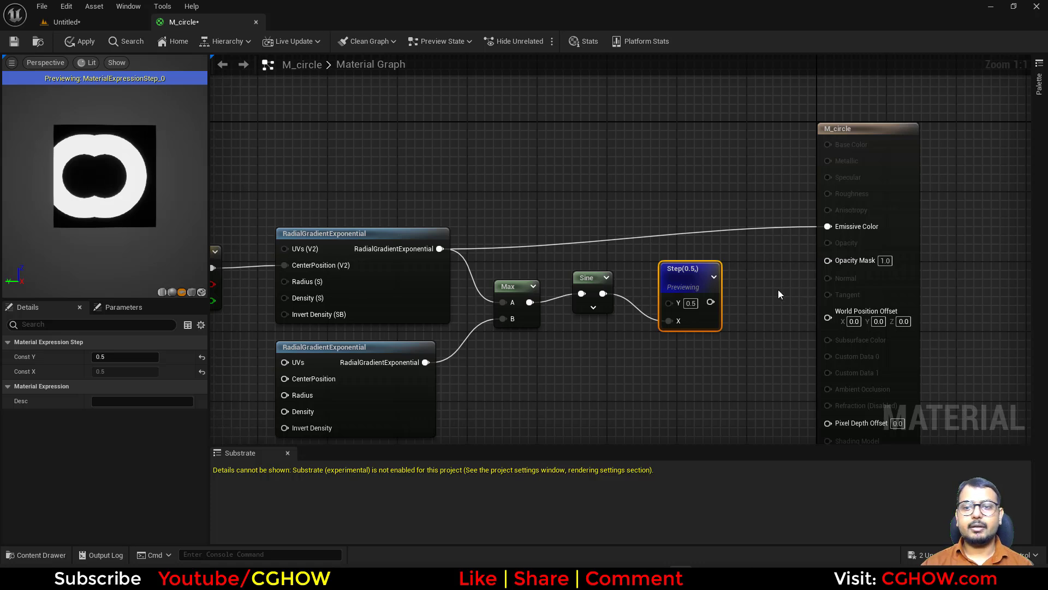
left_click_drag(710, 302, 827, 226)
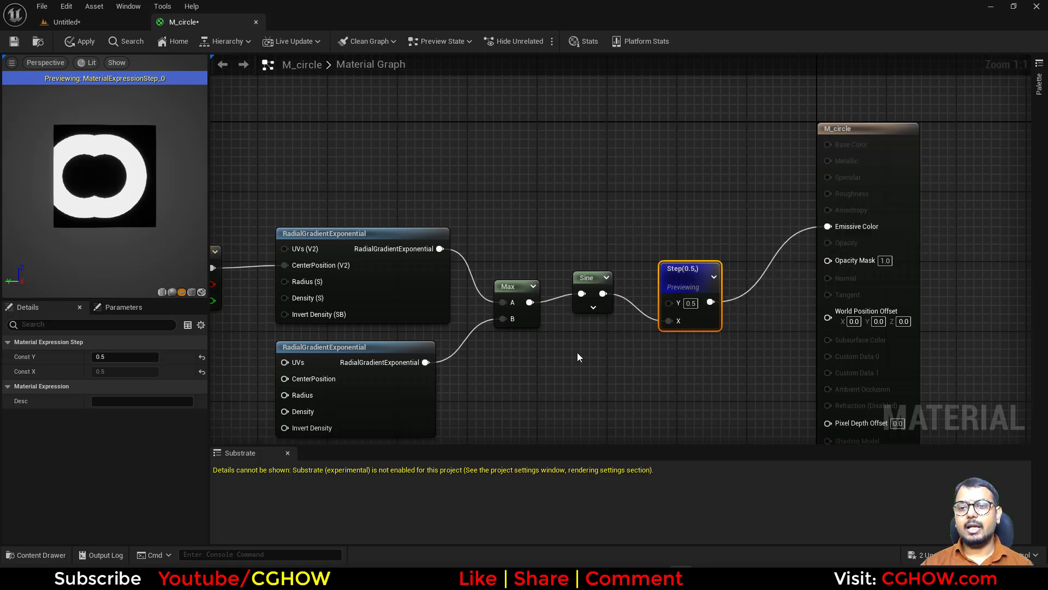
Step: Add a scalar parameter named width with default value 0.5 and connect it to the Step node's Y input
right_click_drag(565, 370, 610, 310)
left_click_drag(738, 213, 755, 169)
key("s")
left_click(587, 137)
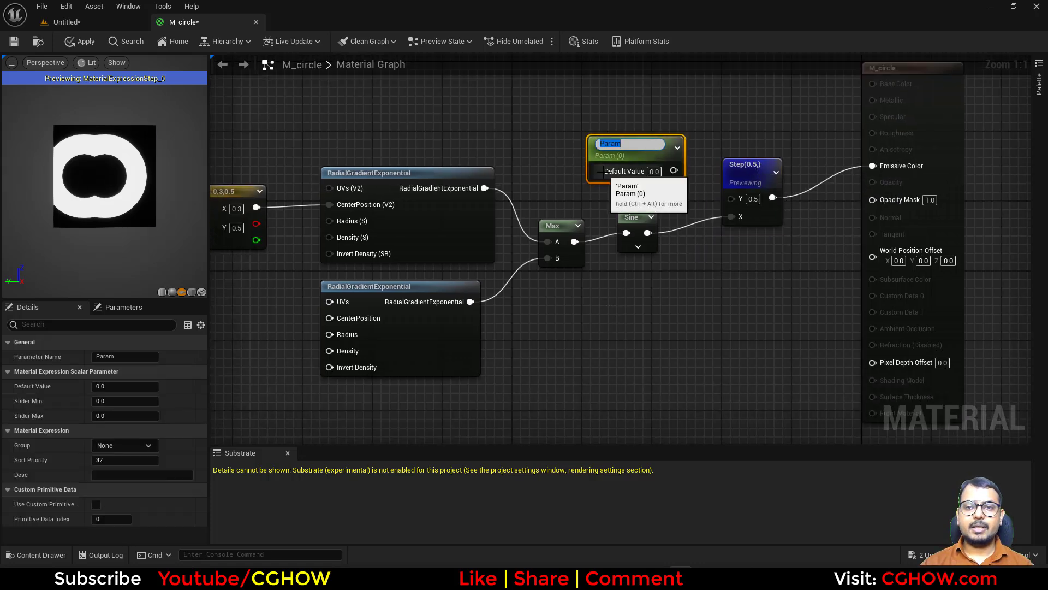
type("width")
key("Return")
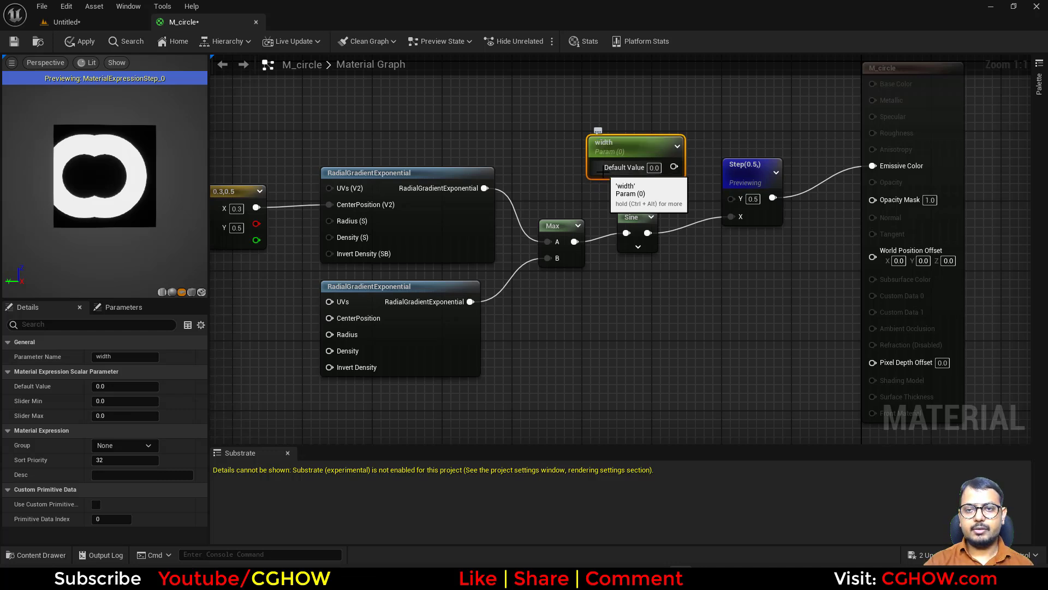
left_click_drag(730, 199, 673, 167)
left_click(652, 168)
type(".5")
key("Return")
Step: Add a scalar parameter named radius with default value 0.5 and connect it to the Radius input of both radial gradients
right_click_drag(421, 417, 671, 409)
mouse_move(478, 310)
right_mouse_down()
mouse_move(460, 369)
mouse_move(460, 305)
right_mouse_up()
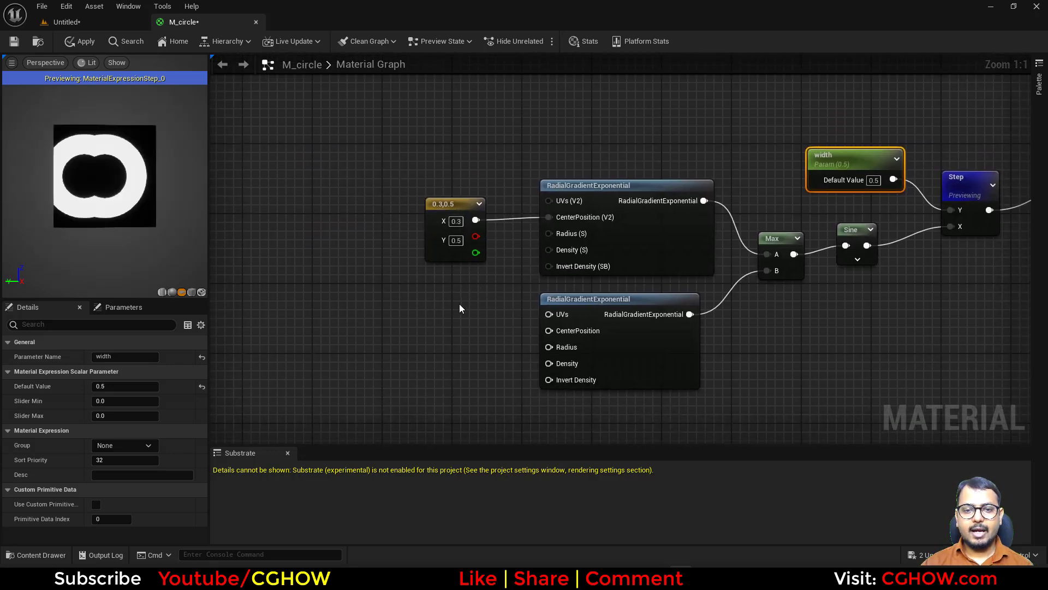
left_click(411, 306)
type("radius")
key("Return")
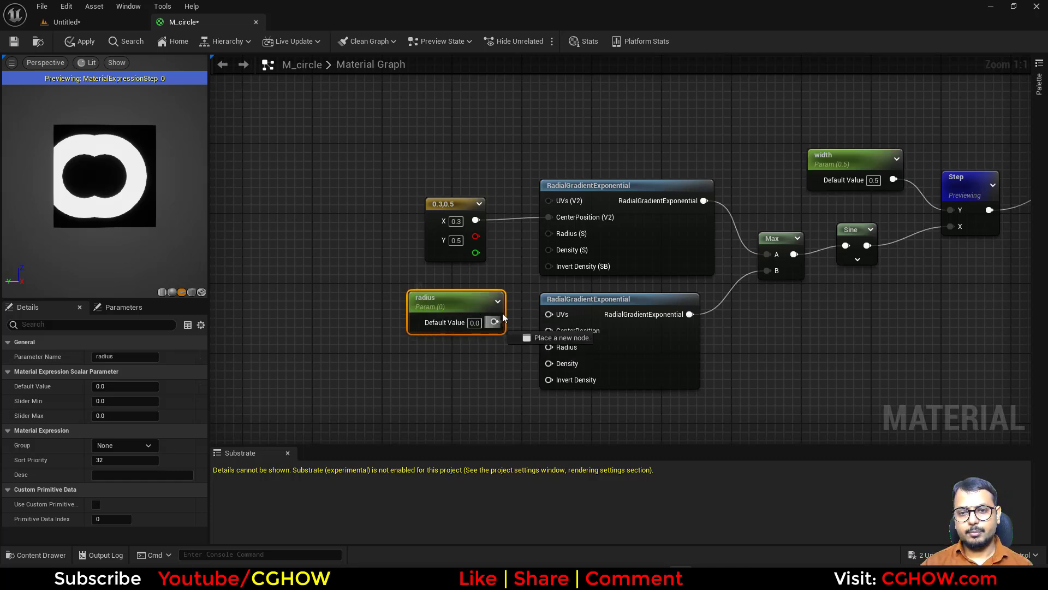
left_click_drag(503, 317, 548, 346)
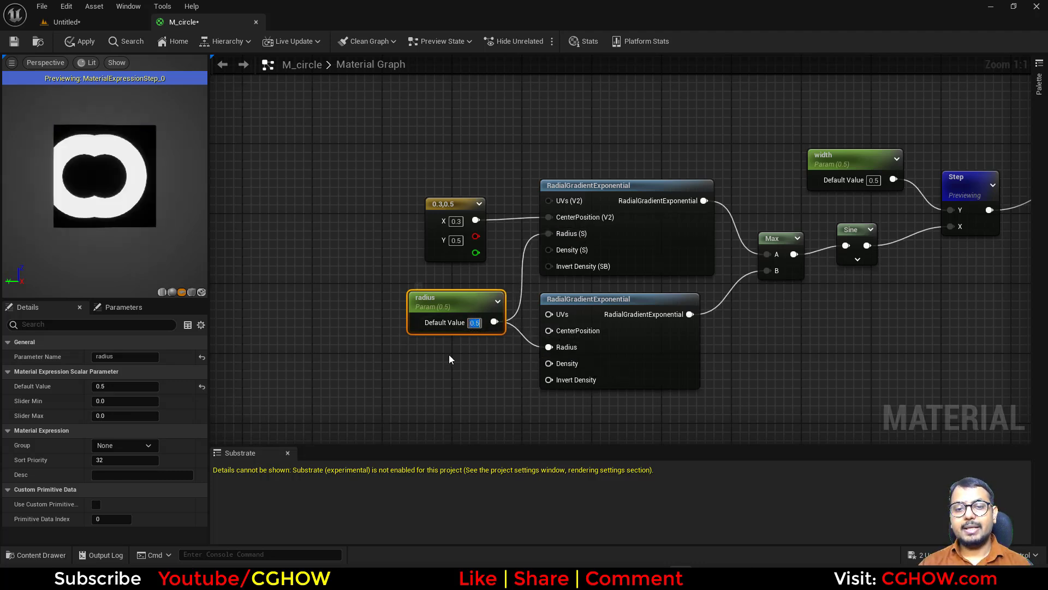
Step: Convert the 0.3, 0.5 constant into a vector parameter named location
right_click_drag(438, 347, 440, 419)
left_click_drag(459, 279, 337, 271)
right_click(337, 271)
left_click(395, 306)
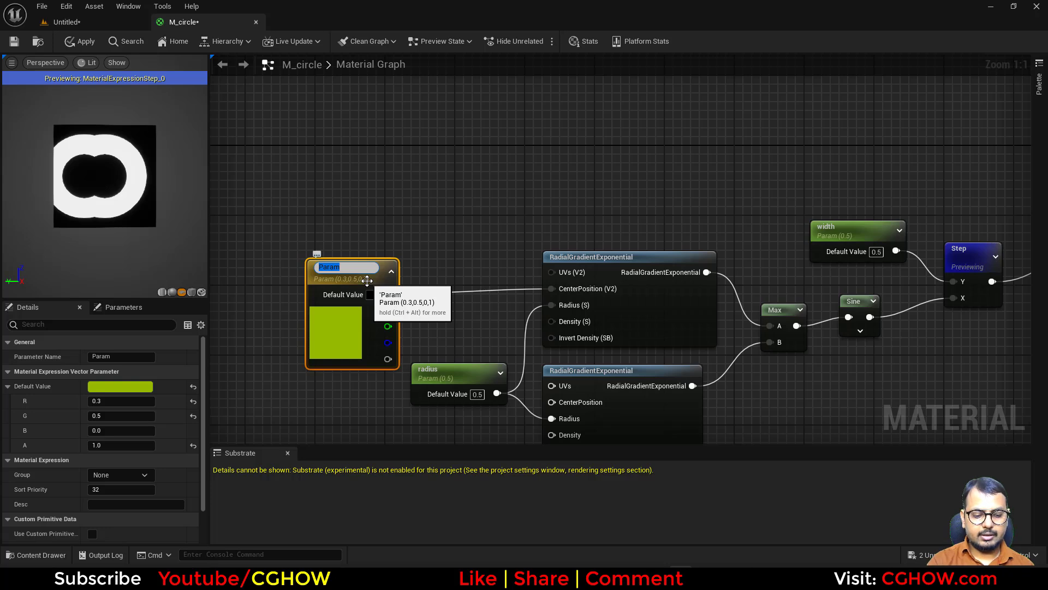
type("location")
key("Return")
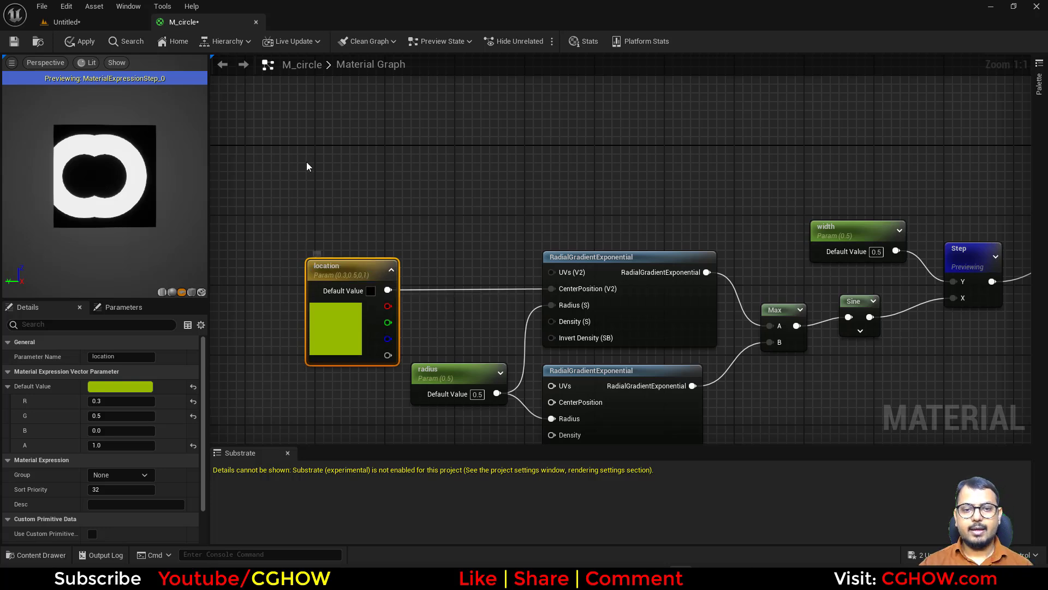
Step: Insert an R G component mask between the location parameter and the upper radial gradient's CenterPosition input
left_click(409, 256)
key("shift+c")
left_click(424, 271, "shift")
left_click_drag(388, 290, 551, 289)
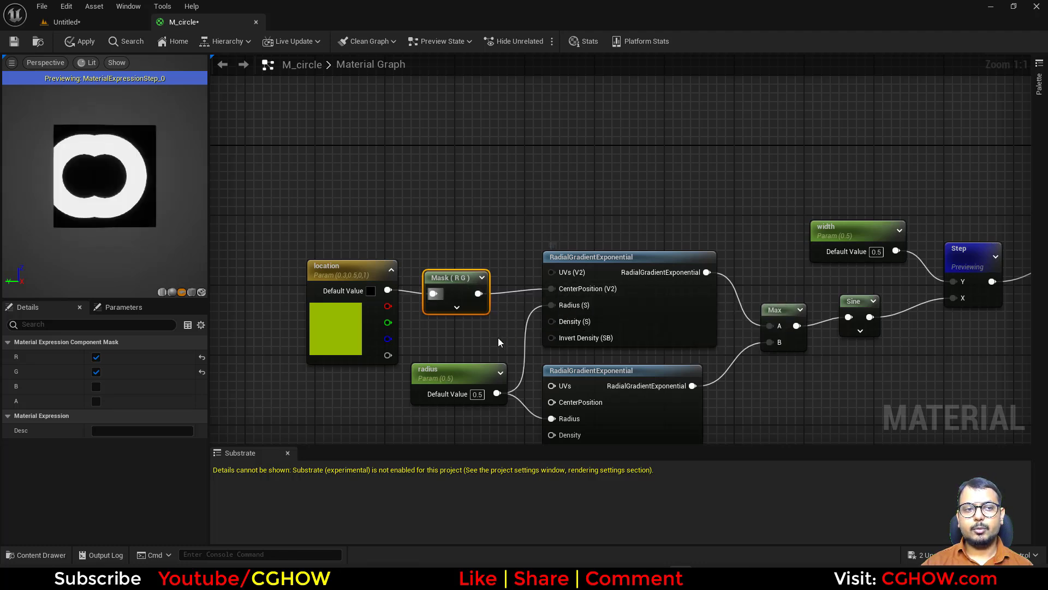
Step: Save M_circle and locate it in the Content Browser
right_click_drag(446, 336, 342, 279)
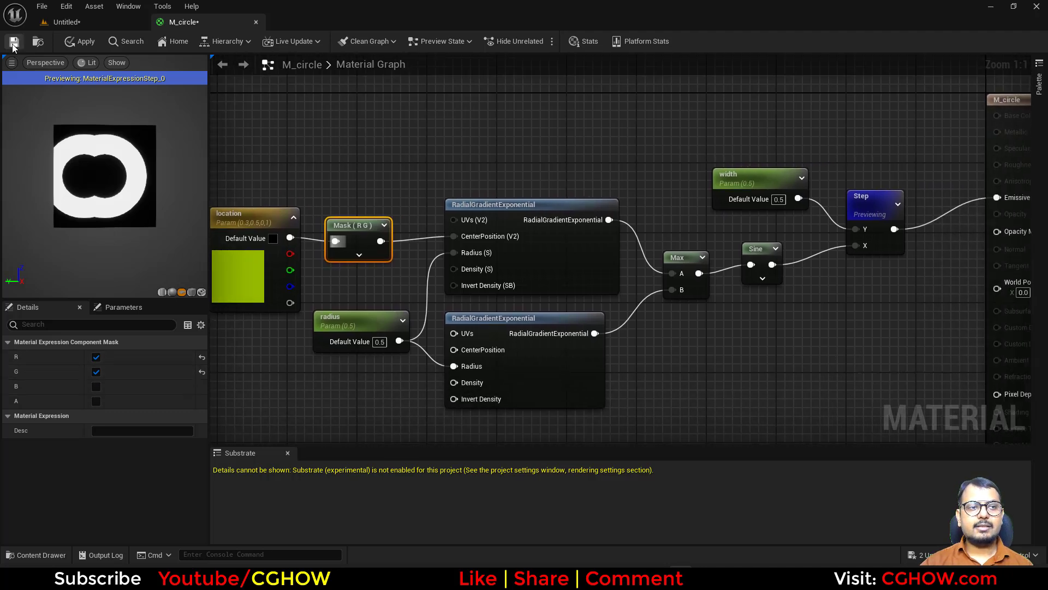
left_click(36, 43)
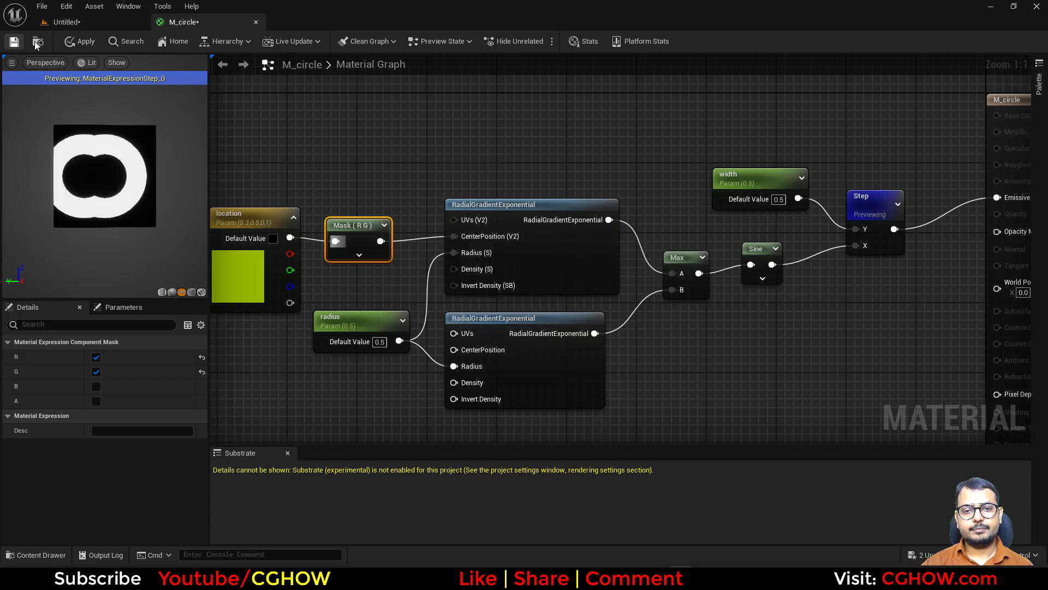
left_click(37, 43)
Step: Create a material instance of M_circle and open it
right_click(268, 385)
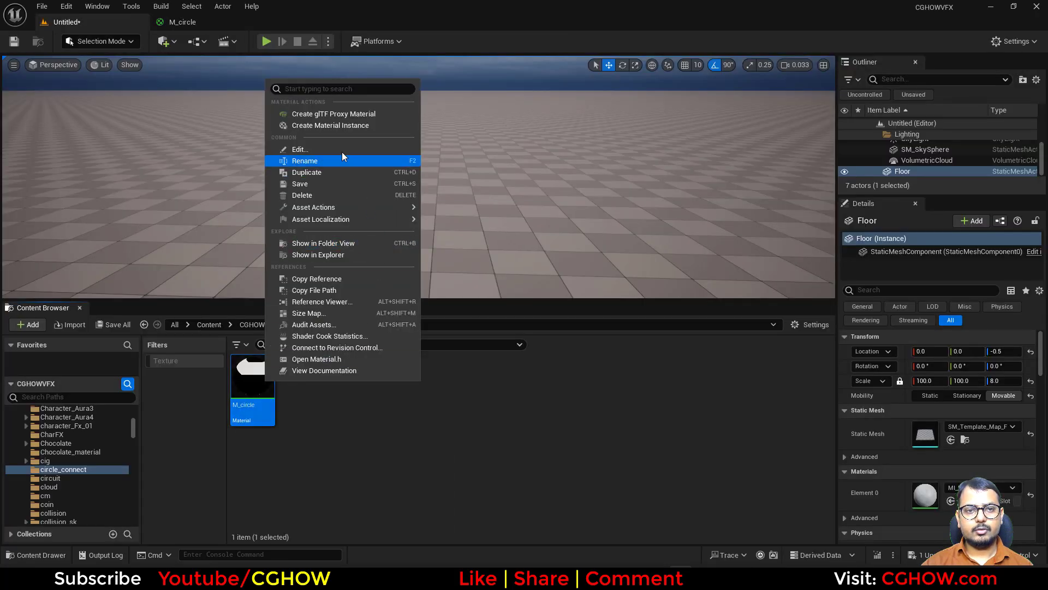
left_click(330, 126)
double_click(300, 379)
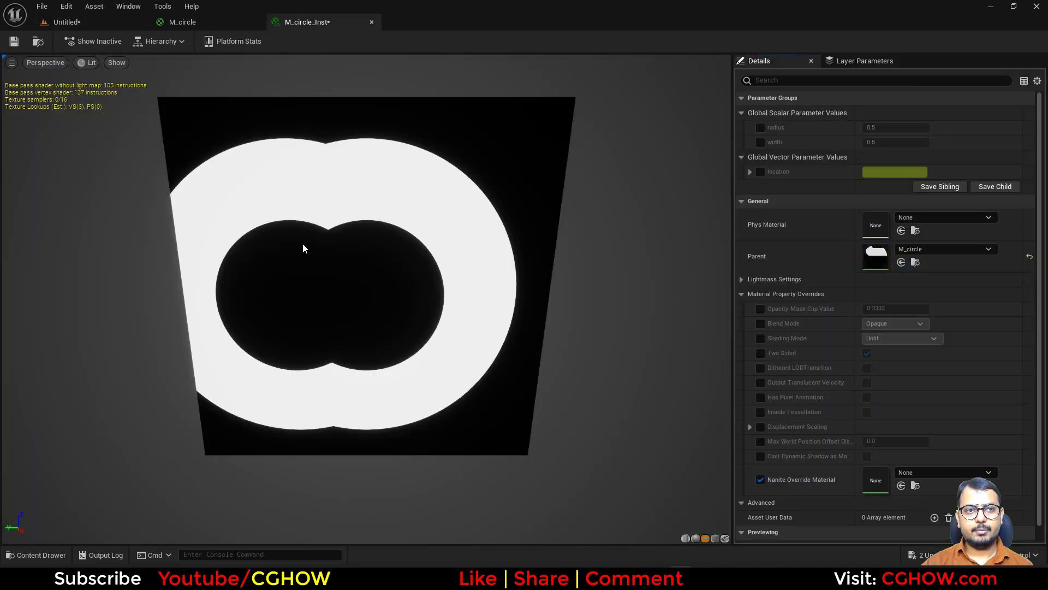
Step: Enable the location, width and radius overrides in the material instance and expand the location channels
left_click(761, 171)
left_click(760, 142)
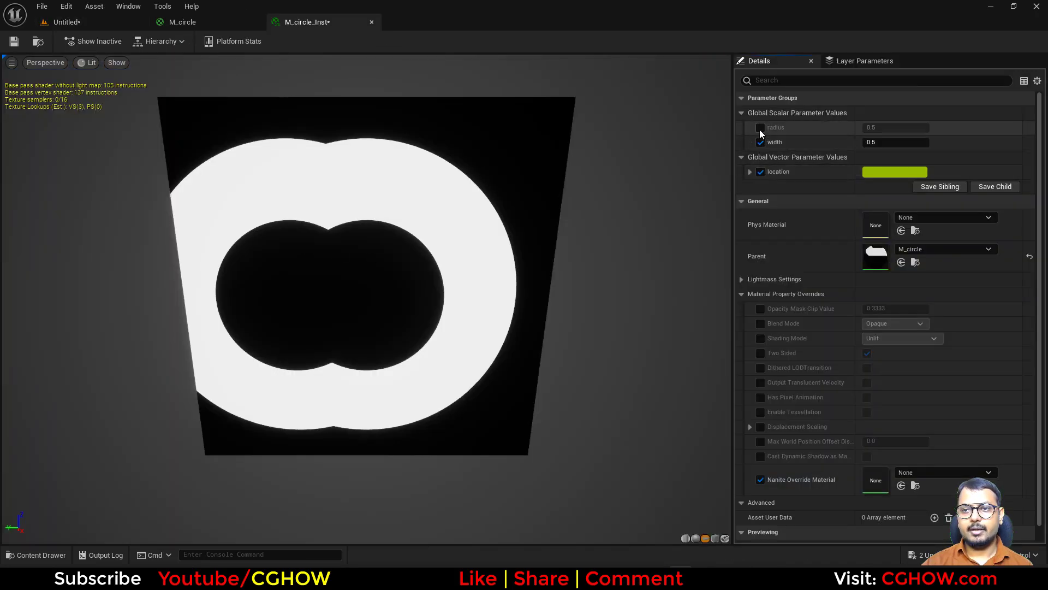
left_click(761, 127)
left_click(751, 171)
Step: Set width to about 0.996, radius to 0.196, location R to about 0.618 and G to 0.172, and close the instance
left_click_drag(904, 143, 953, 143)
left_click_drag(894, 127, 821, 127)
left_click_drag(895, 186, 877, 201)
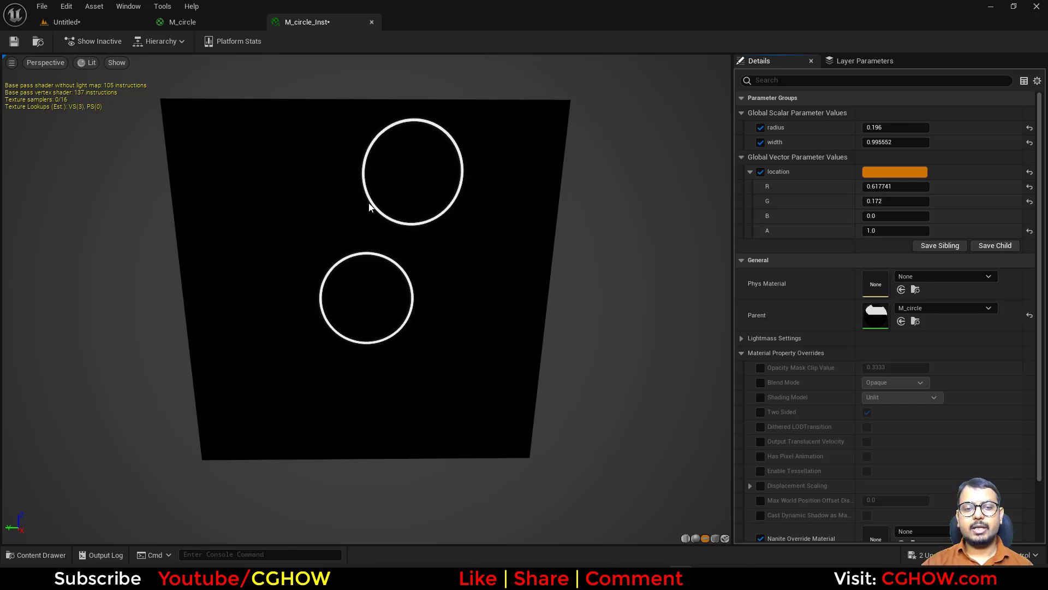
left_click(371, 22)
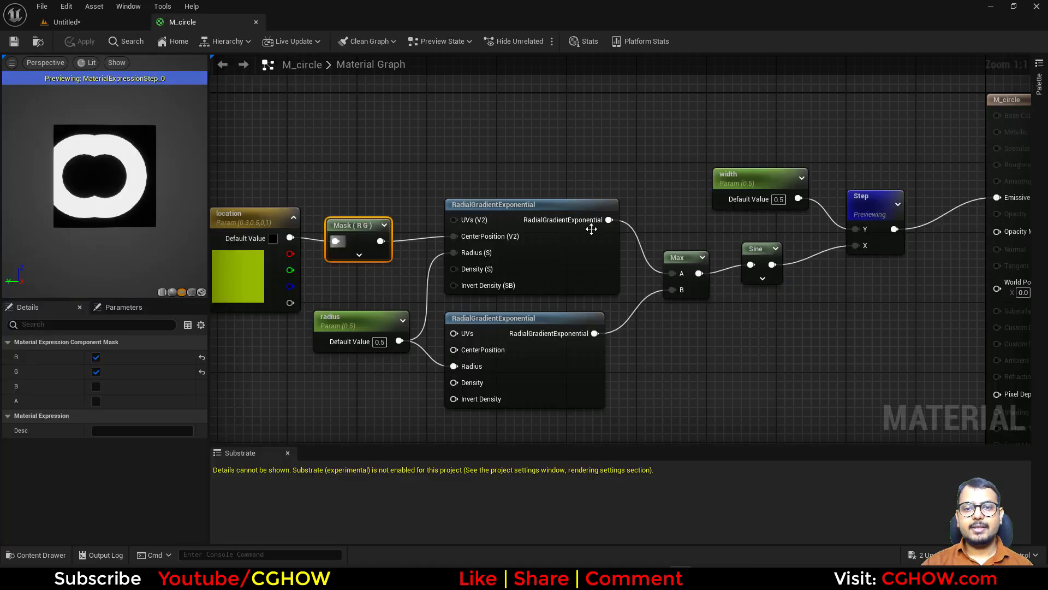
Step: Connect the Step output to Opacity Mask and a new ParticleColor node to Emissive Color
right_click_drag(855, 330, 622, 405)
left_click_drag(662, 304, 765, 307)
right_click(606, 167)
type("par")
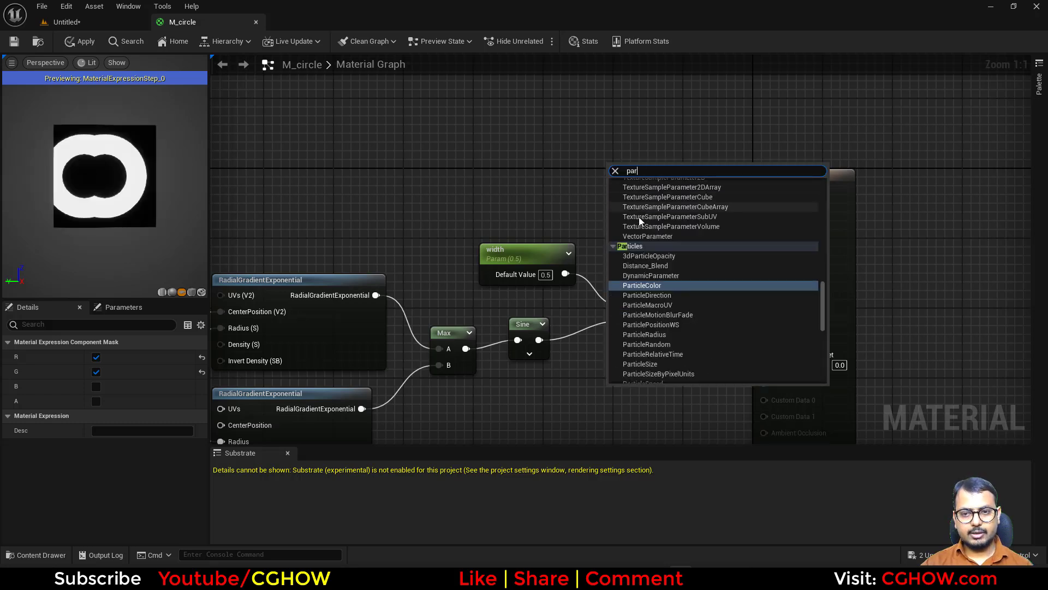
left_click(651, 285)
left_click_drag(666, 194, 766, 273)
left_click_drag(643, 183, 662, 92)
Step: Add a Dynamic Parameter node beside the location parameter
scroll(522, 342, "down", 2)
right_click_drag(325, 371, 562, 311)
scroll(526, 253, "up", 2)
left_click_drag(471, 277, 402, 279)
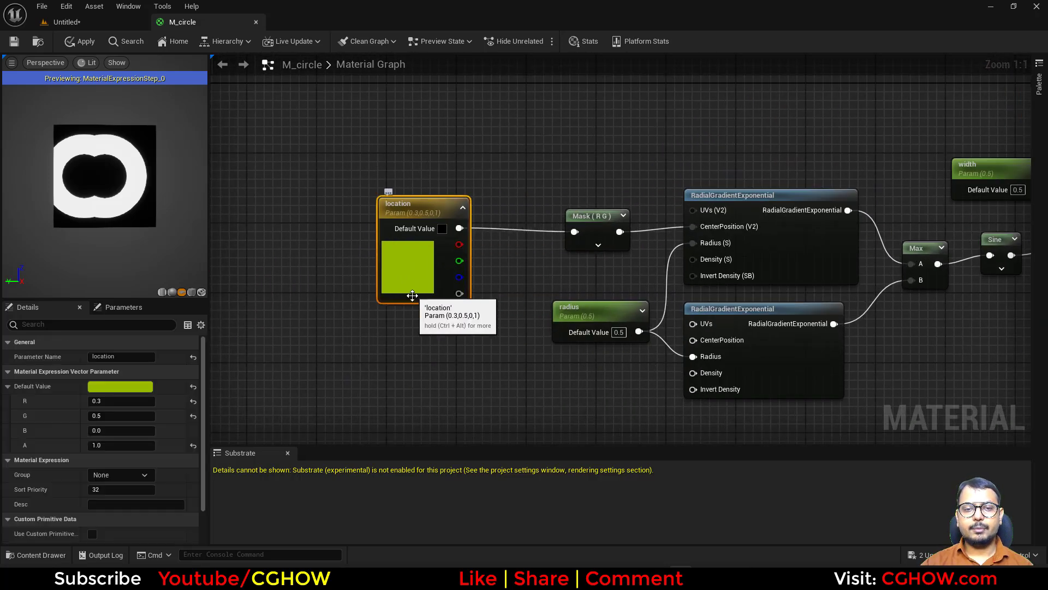
right_click_drag(413, 297, 445, 316)
right_click(445, 187)
type("dyn")
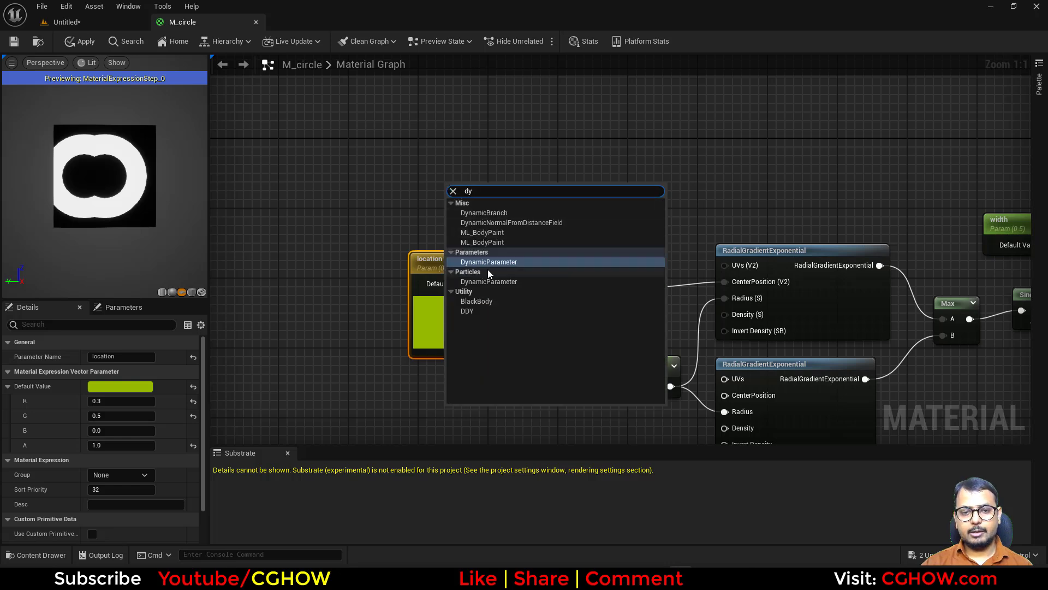
key("Return")
left_click_drag(538, 195, 483, 181)
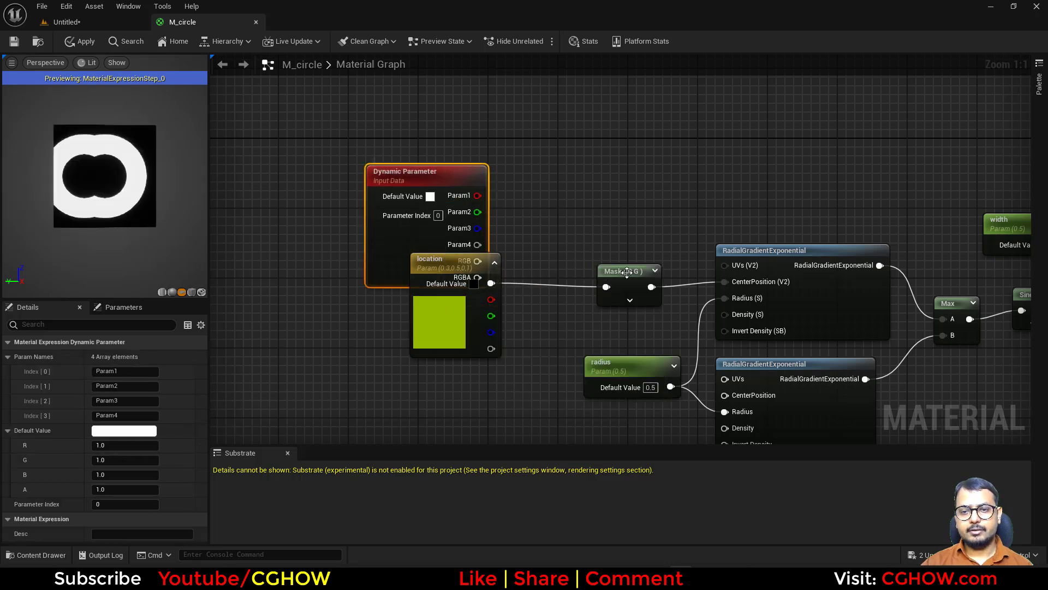
Step: Delete the location parameter together with its R G mask
left_click_drag(627, 272, 553, 286)
left_click_drag(371, 368, 563, 314)
key("Delete")
Step: Add an Append node combining Param1 and Param2, and connect it to the upper radial gradient's CenterPosition
right_click(531, 187)
type("appe")
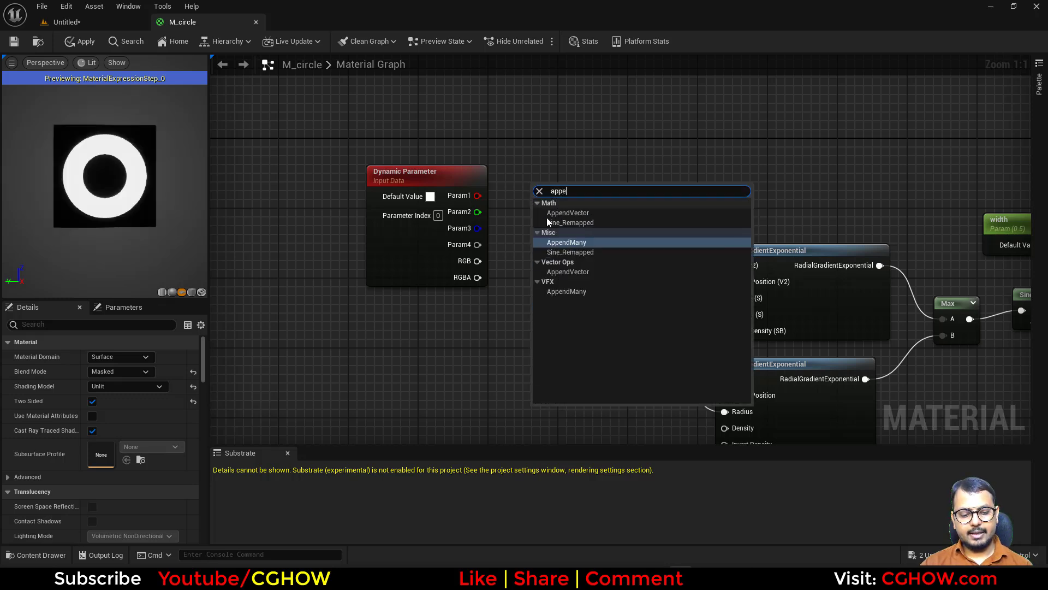
left_click(571, 271)
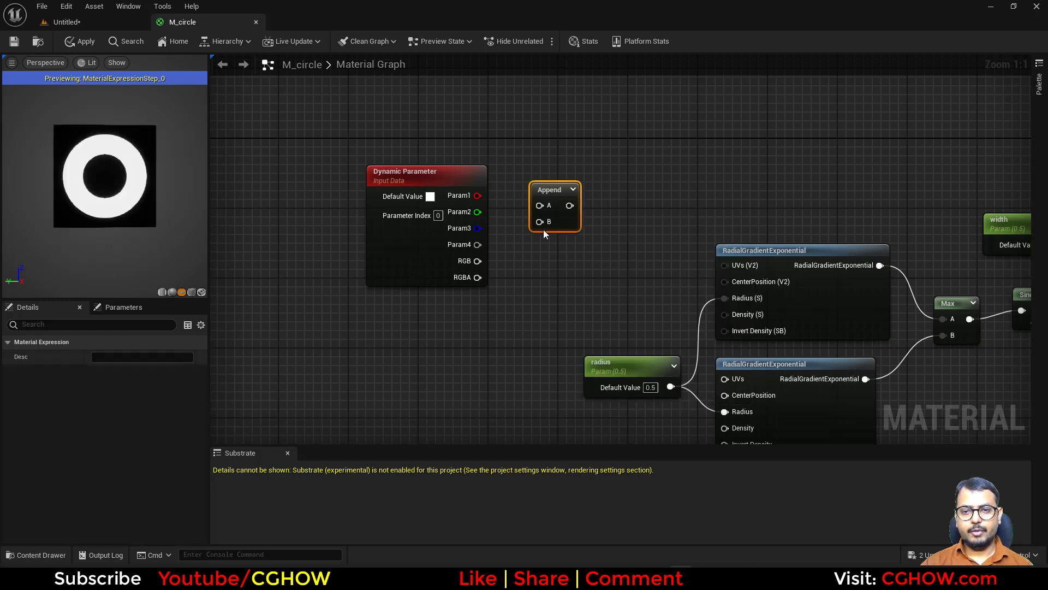
mouse_move(528, 202)
left_mouse_down()
mouse_move(479, 198)
mouse_move(539, 206)
left_mouse_up()
left_click_drag(479, 212, 481, 212)
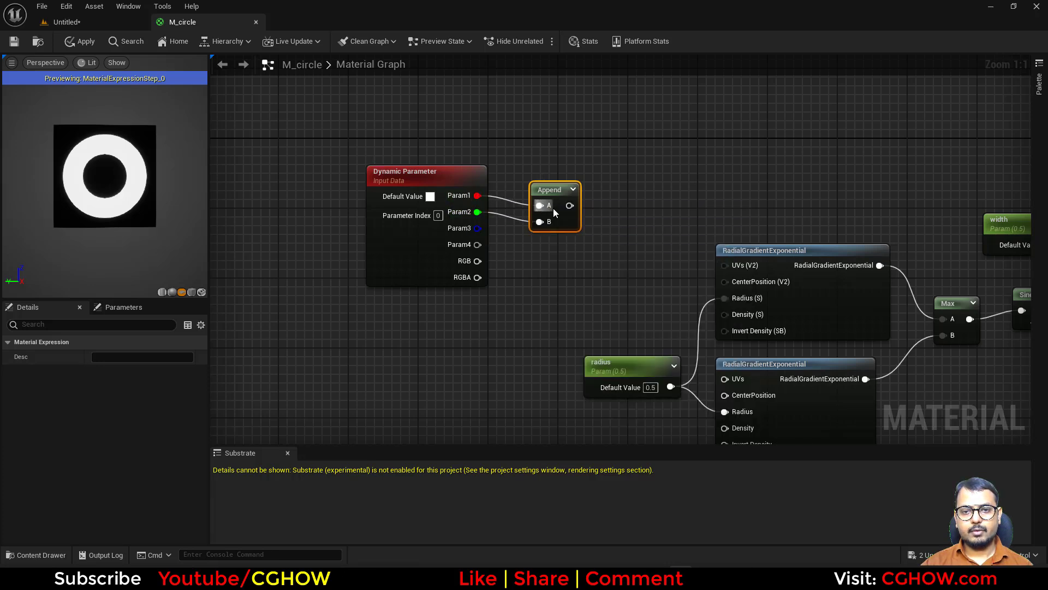
left_click_drag(570, 205, 726, 282)
Step: Rename the Dynamic Parameter's first two outputs to x1 and y1
left_click_drag(409, 267, 418, 276)
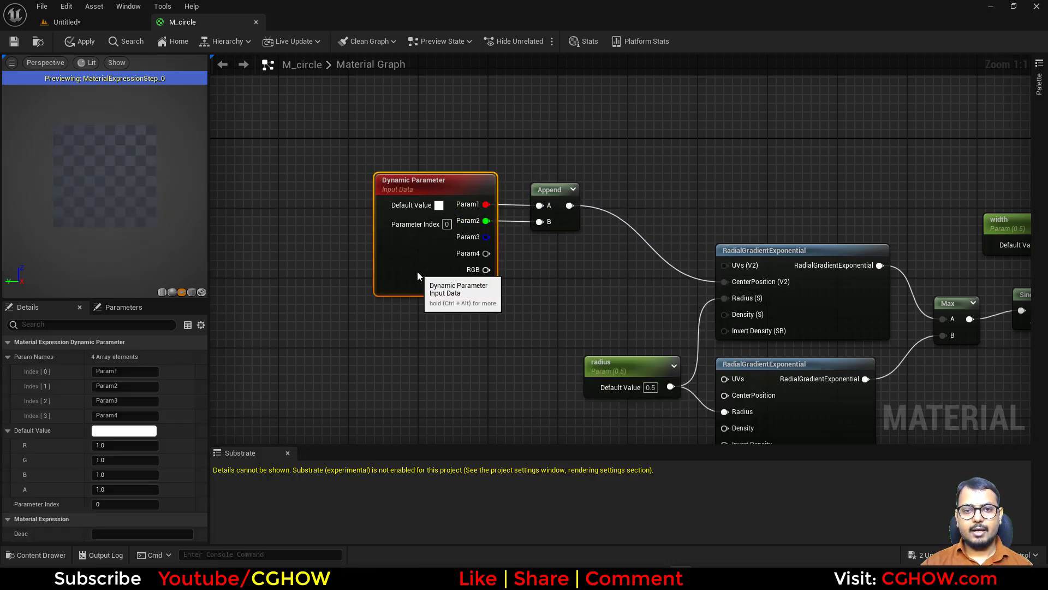
left_click(131, 372)
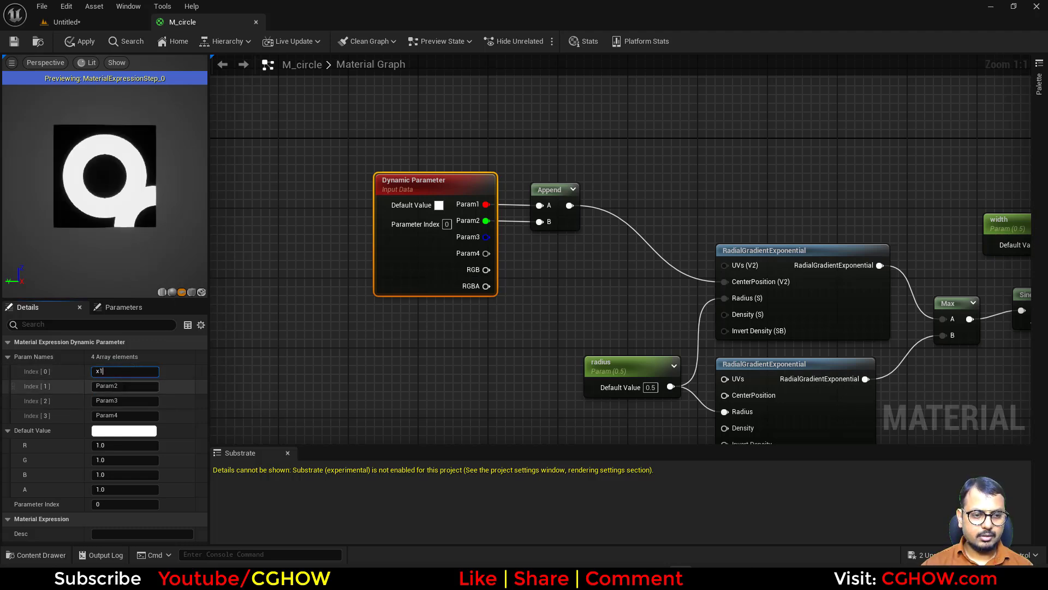
type("y1")
left_click(509, 356)
Step: Duplicate the Append node, feed it Param3 and Param4, and connect it to the lower radial gradient's CenterPosition
right_click_drag(557, 384, 509, 305)
left_click(728, 323)
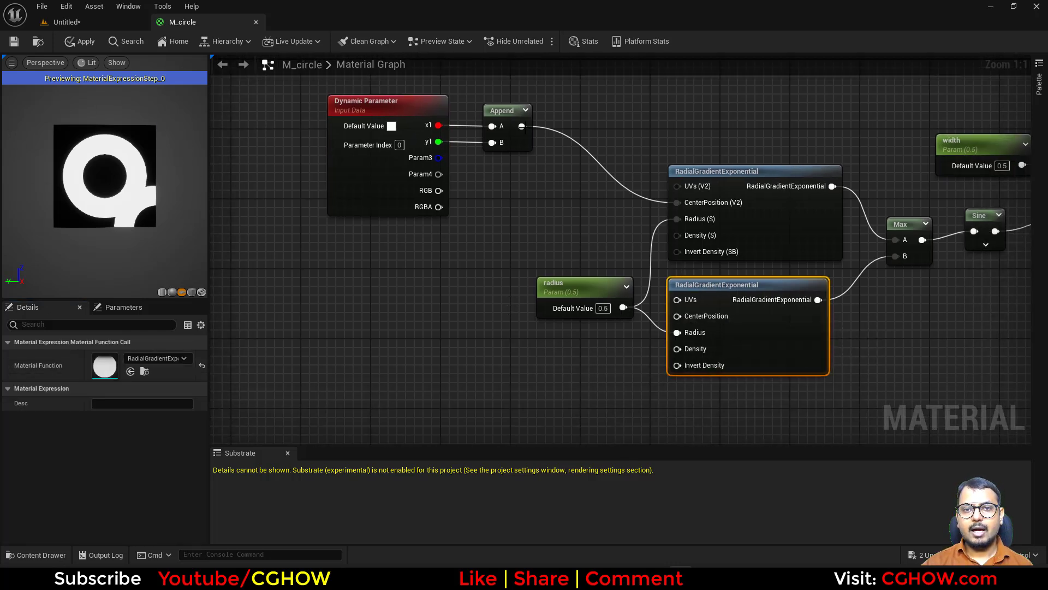
left_click(508, 134)
key("ctrl+d")
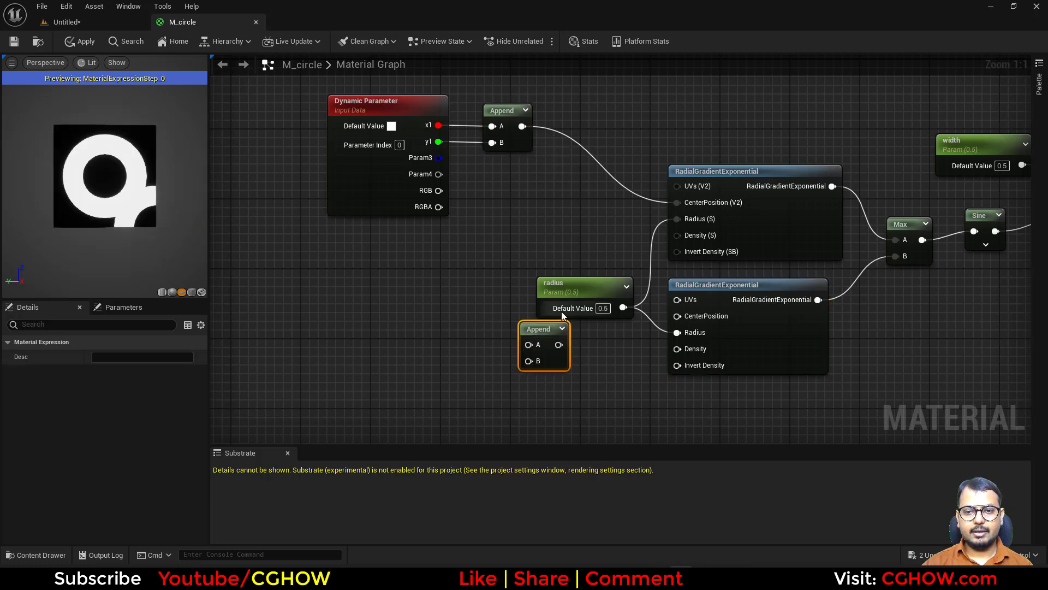
left_click_drag(559, 344, 677, 315)
mouse_move(438, 158)
left_mouse_down()
mouse_move(528, 345)
mouse_move(443, 178)
left_mouse_up()
Step: Rename the Dynamic Parameter's third and fourth outputs to x2 and y2
left_click(381, 180)
left_click(125, 400)
type("x2")
type("y2")
left_click(409, 335)
Step: Move the Dynamic Parameter node lower in the graph, then save and close M_circle
right_click_drag(725, 170, 684, 198)
left_click(730, 261)
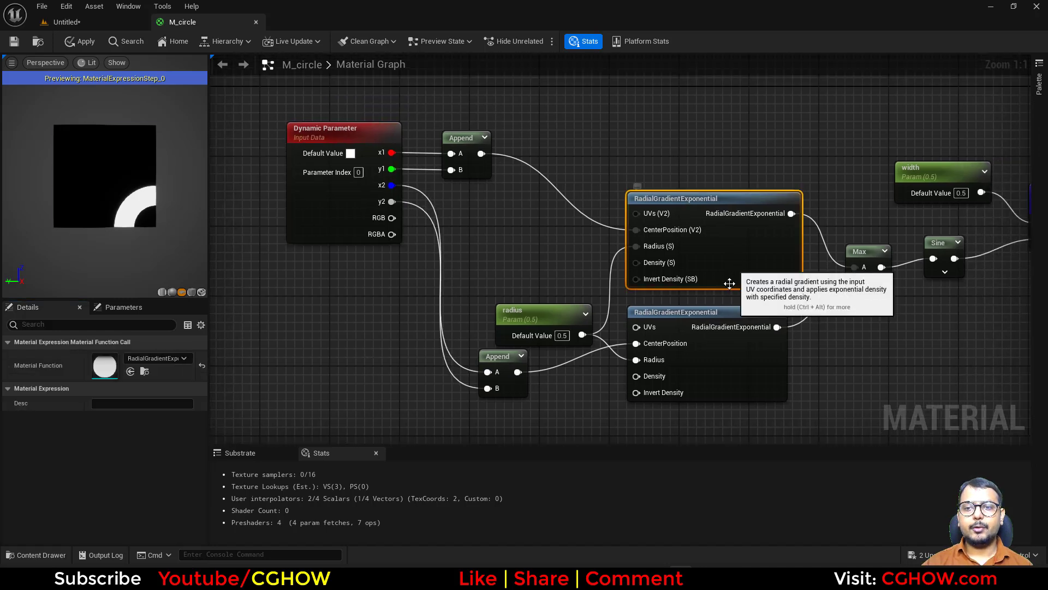
left_click(712, 369)
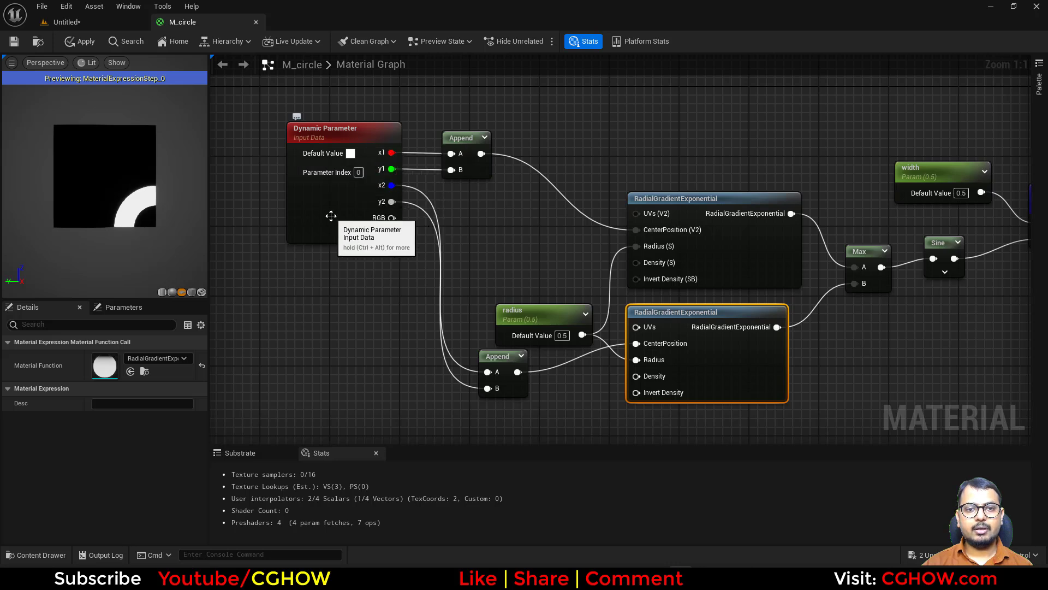
left_click_drag(334, 216, 316, 329)
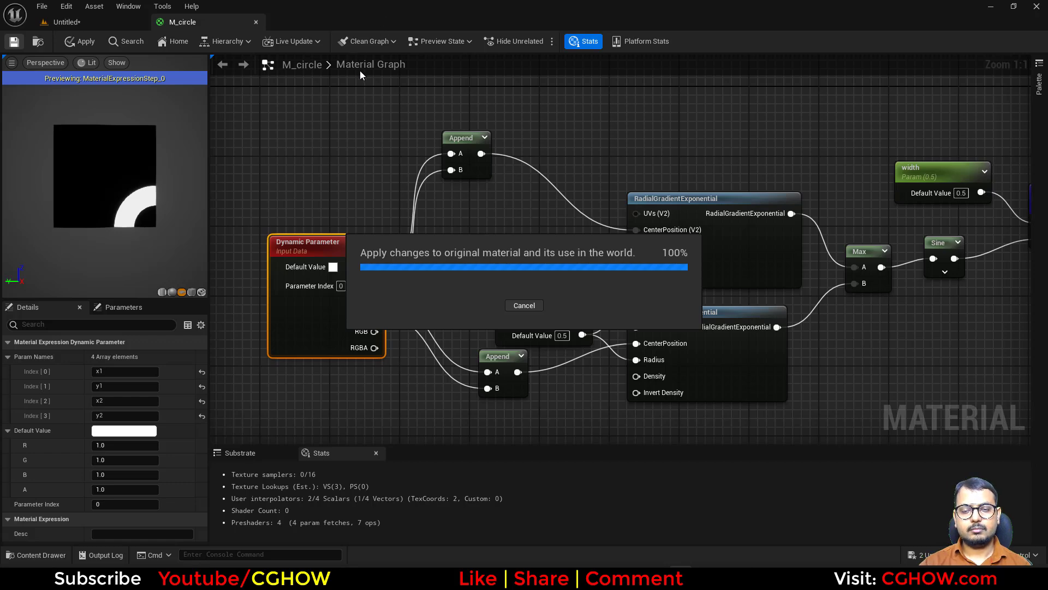
left_click(255, 22)
Step: Save the M_circle_Inst material instance in the circle_connect folder
right_click(398, 407)
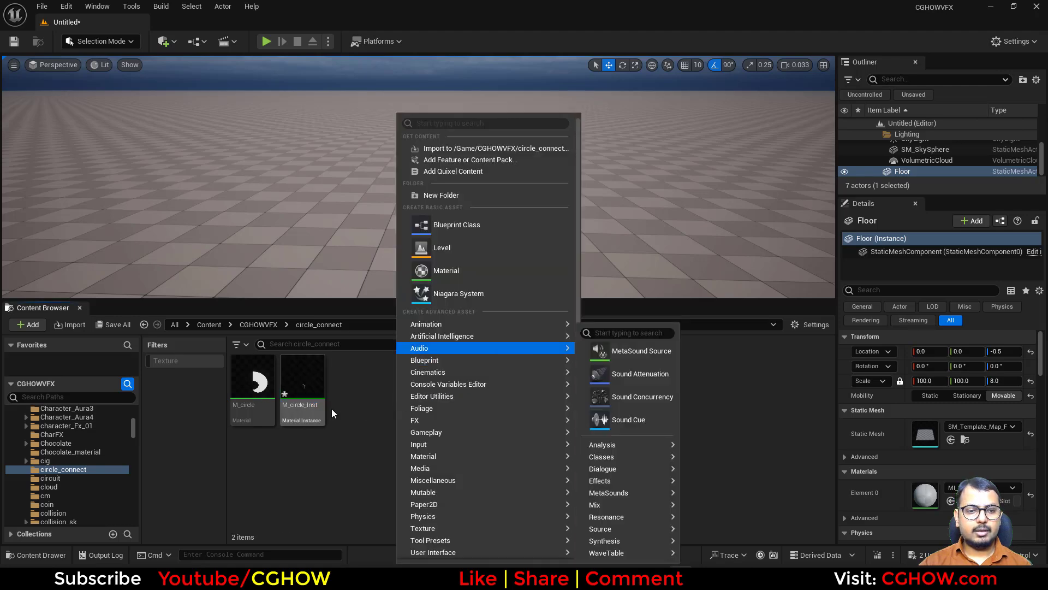
right_click(323, 395)
left_click(377, 197)
Step: Create a Niagara System named FX in the circle_connect folder and open it
right_click(463, 400)
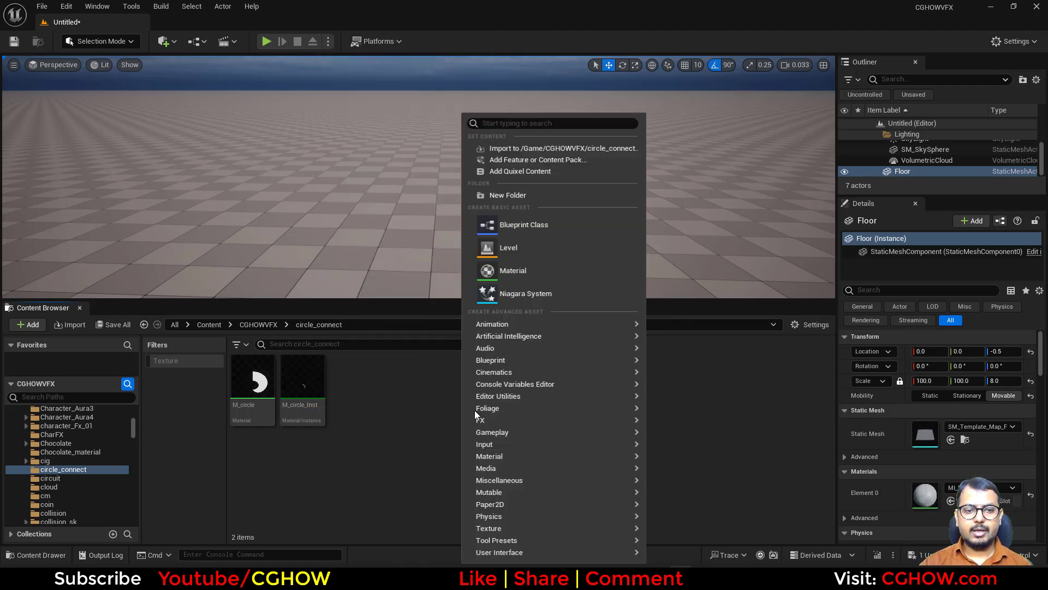
left_click(537, 293)
left_click(217, 479)
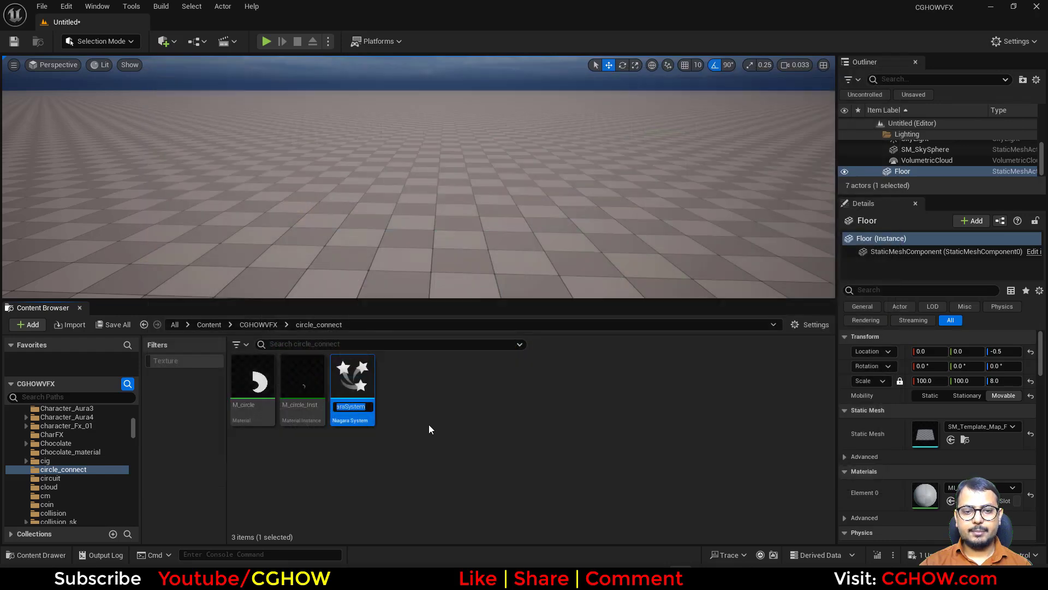
type("FX")
key("Return")
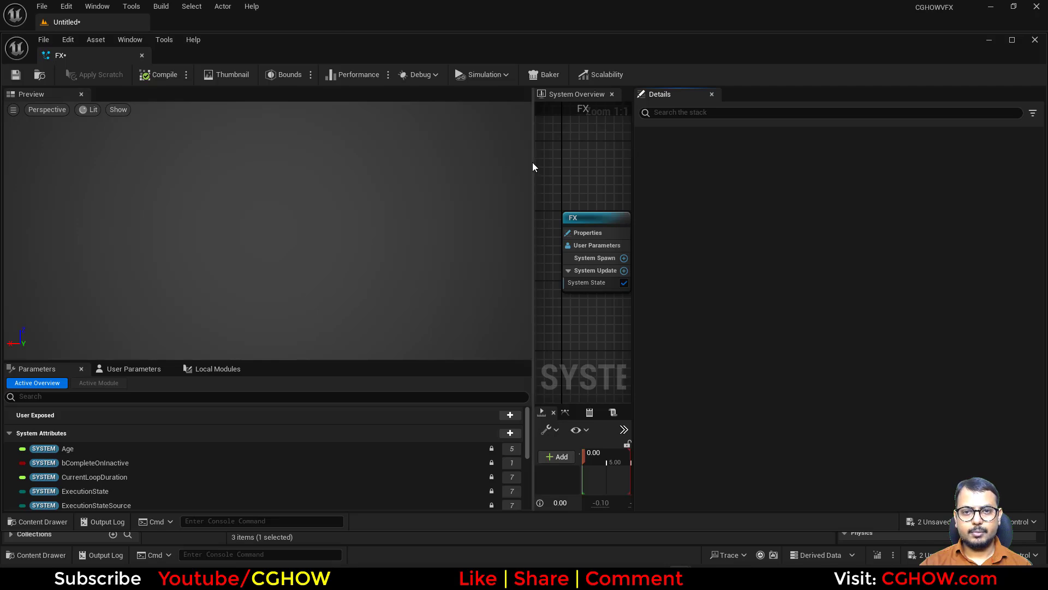
Step: Dock the FX editor alongside the level and enlarge the System Overview area
left_click_drag(533, 163, 266, 185)
left_click_drag(66, 61, 220, 26)
left_click_drag(633, 179, 829, 217)
Step: Add a Fountain emitter to the FX system
right_click(487, 158)
left_click(547, 187)
left_click(541, 144)
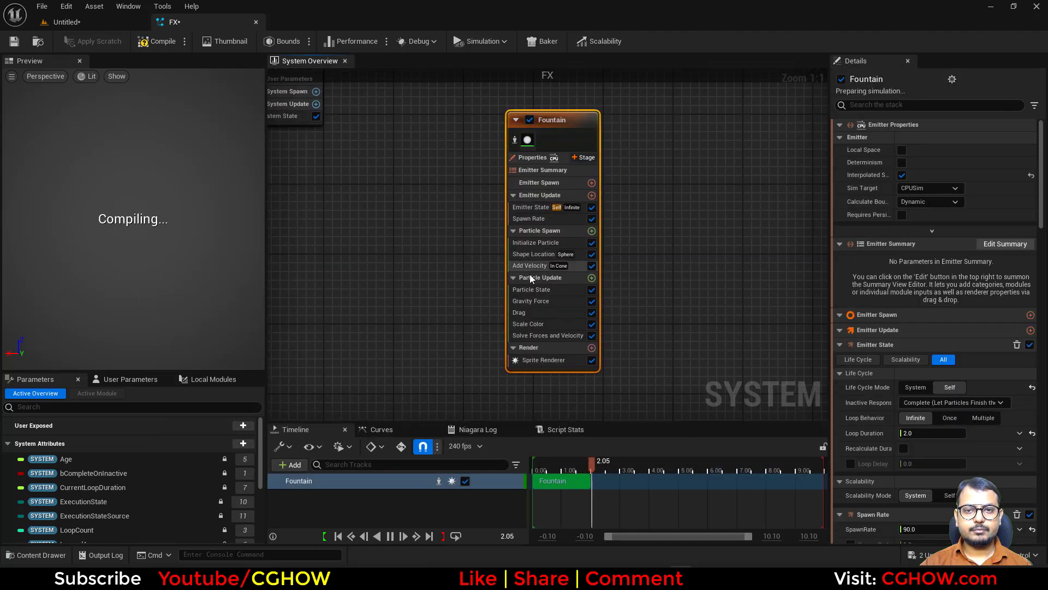
Step: Delete the Scale Color, Drag, Gravity Force, Add Velocity, Shape Location and Spawn Rate modules from the Fountain emitter
right_click_drag(456, 291, 417, 299)
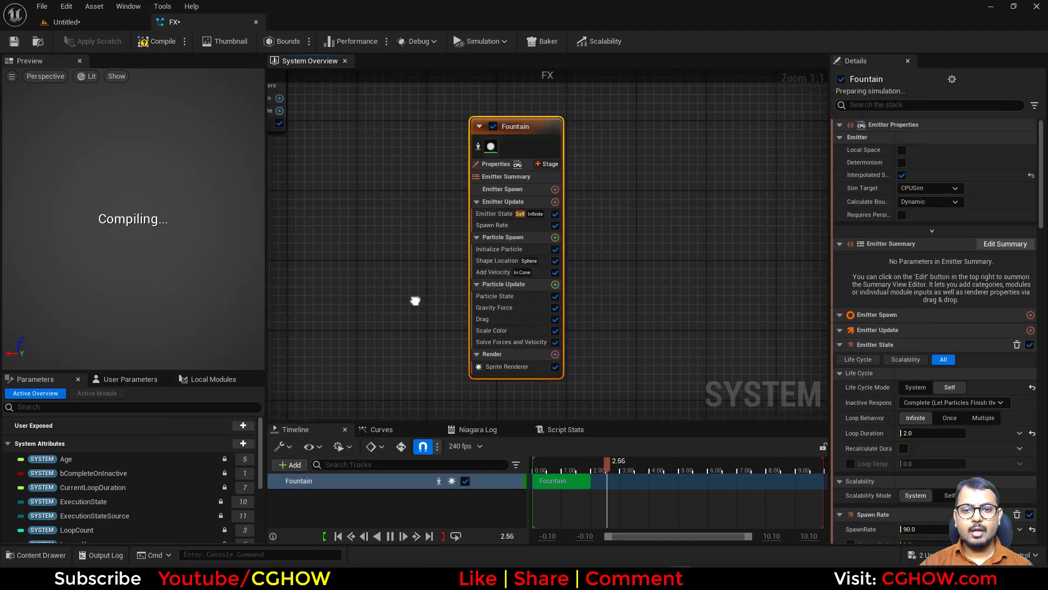
left_click(495, 332)
left_click(497, 319, "ctrl")
left_click(499, 308, "ctrl")
left_click(489, 272, "ctrl")
left_click(488, 260, "ctrl")
left_click(490, 225, "ctrl")
key("Delete")
Step: Add a Spawn Burst Instantaneous module to the Fountain's Emitter Update stage
left_click(554, 202)
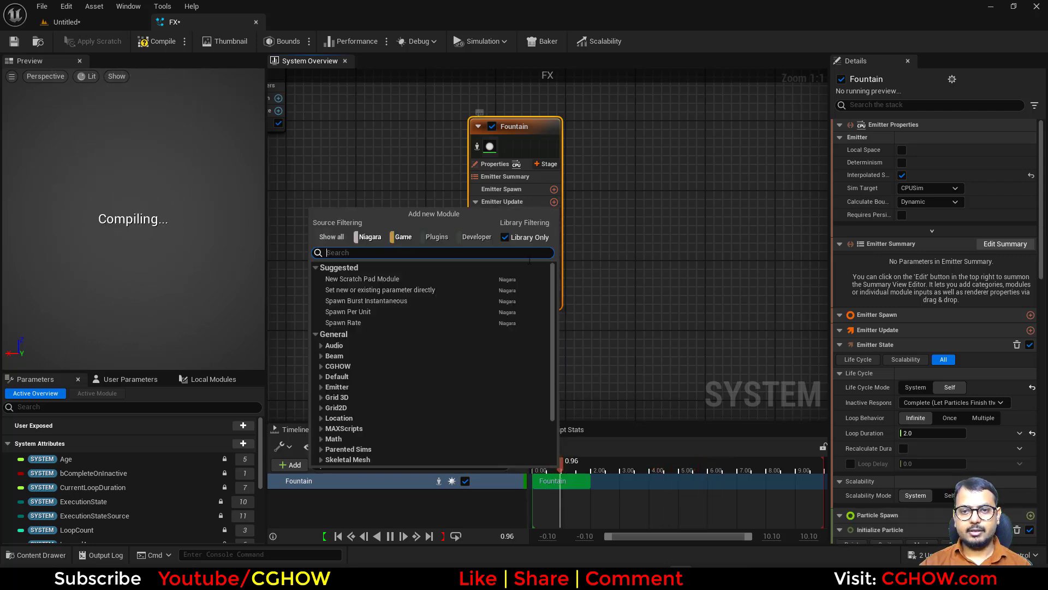
left_click(365, 301)
Step: Set the emitter's Loop Behavior to Once and turn off killing particles when their lifetime has elapsed in Particle State
left_click(494, 213)
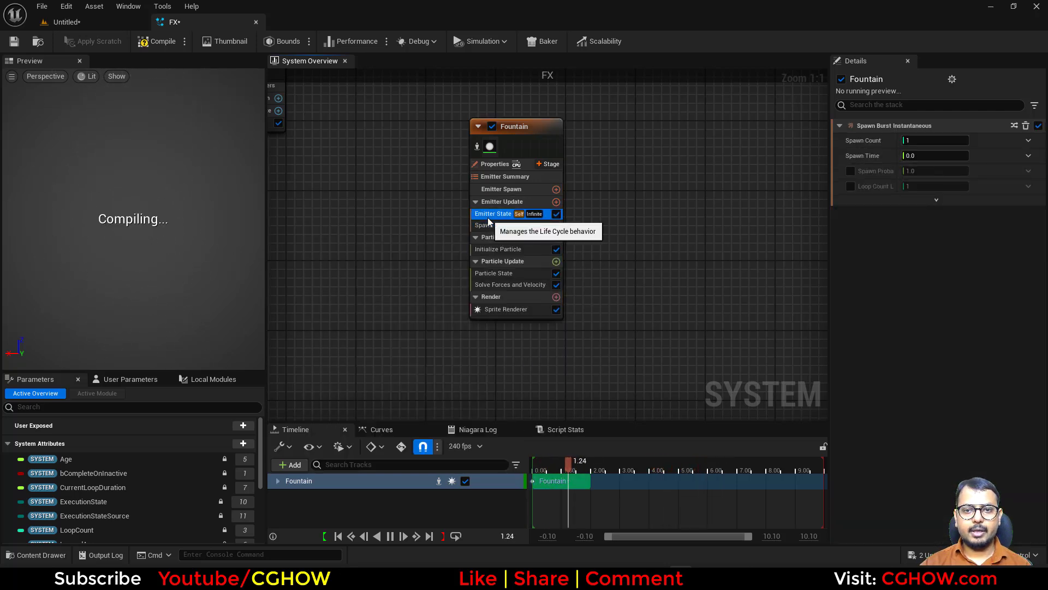
left_click(940, 198)
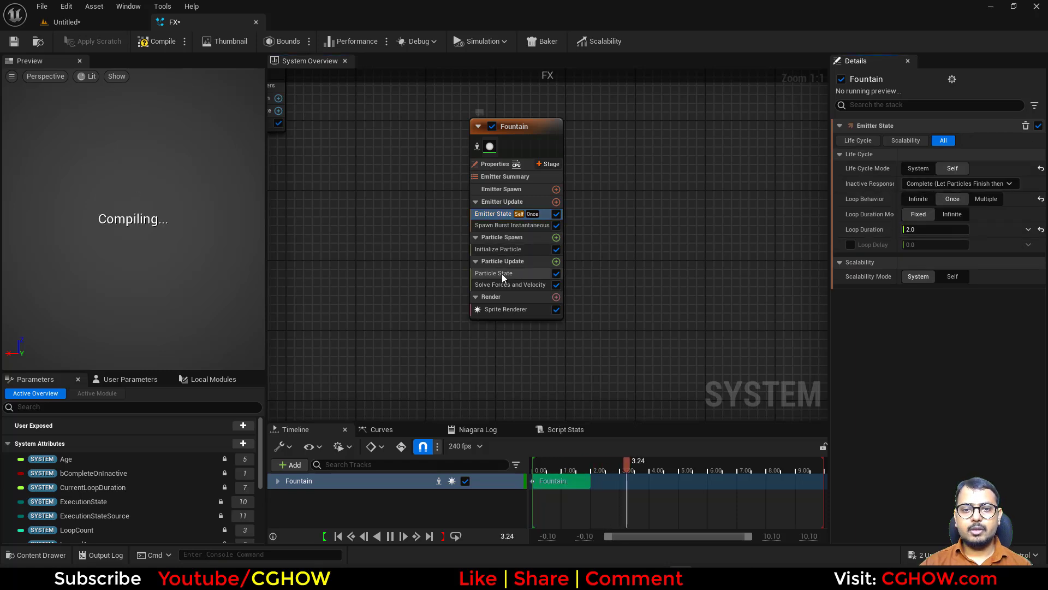
left_click(502, 274)
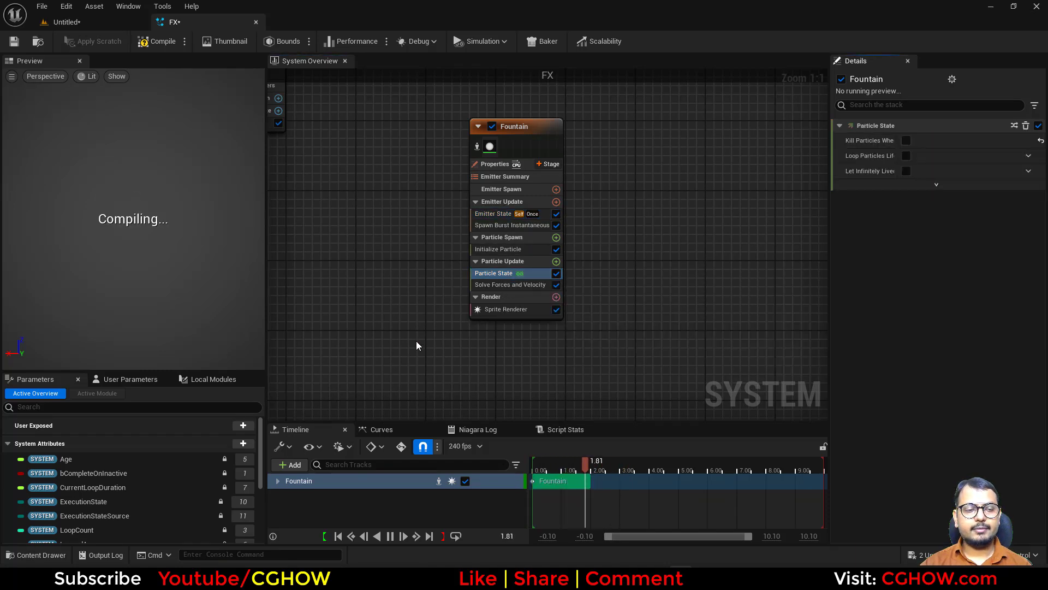
Step: Assign the M_circle_Inst material instance from the circle_connect folder to the FX system's Sprite Renderer
left_click(115, 26)
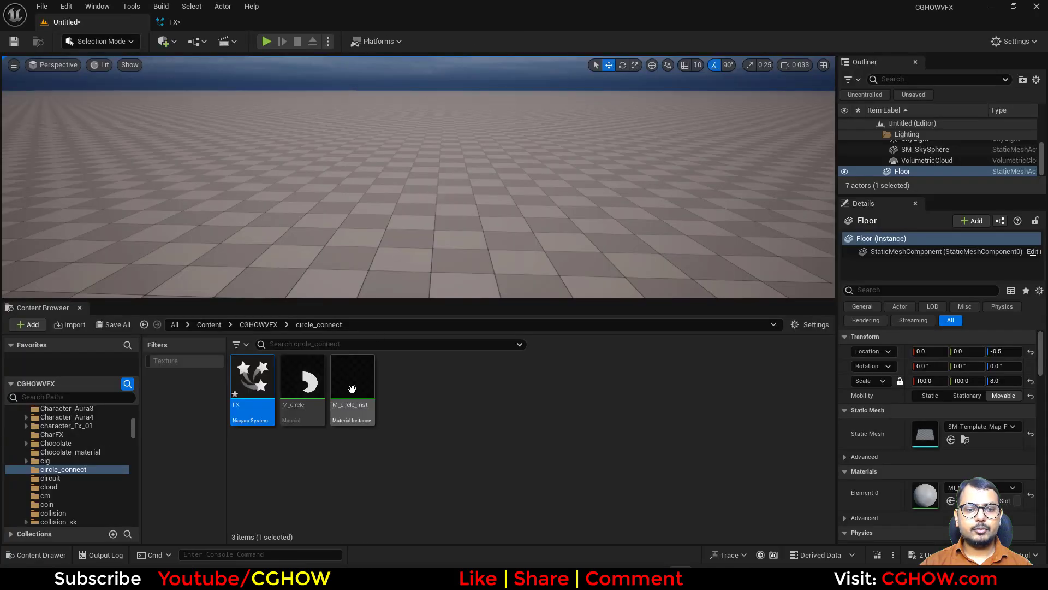
left_click(352, 389)
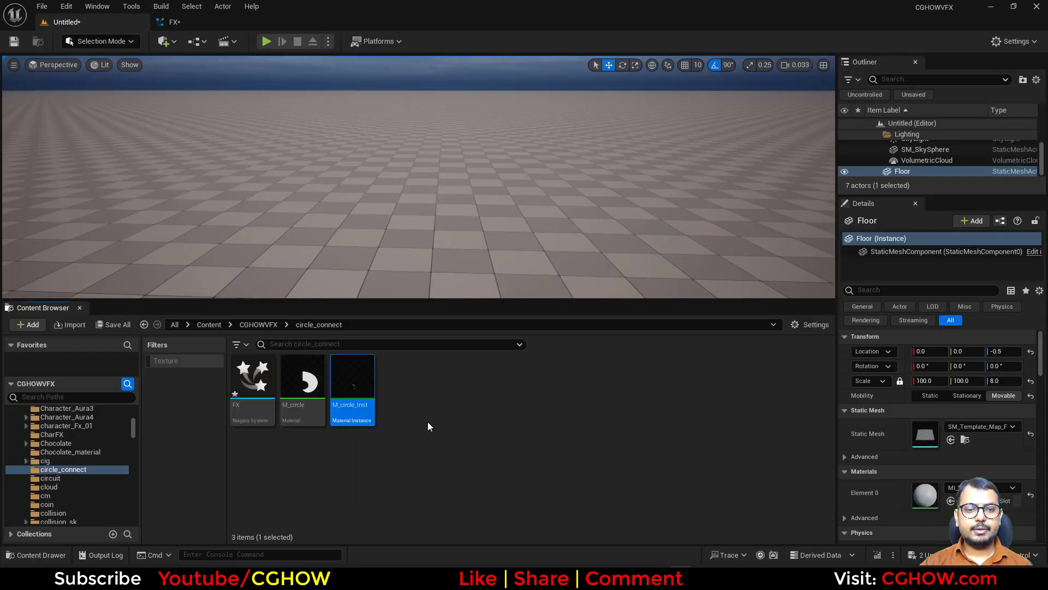
left_click(195, 21)
left_click(546, 335)
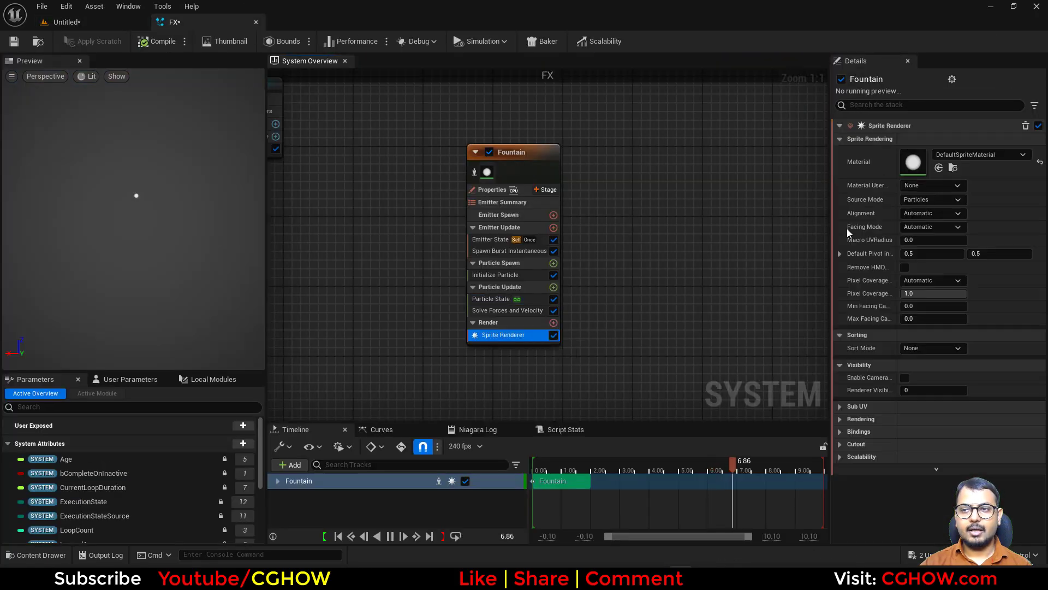
left_click(939, 169)
Step: In Initialize Particle, set Mass Mode to Unset / (Mass of 1) and Sprite Size Mode to Uniform with a size of about 167
left_click(519, 276)
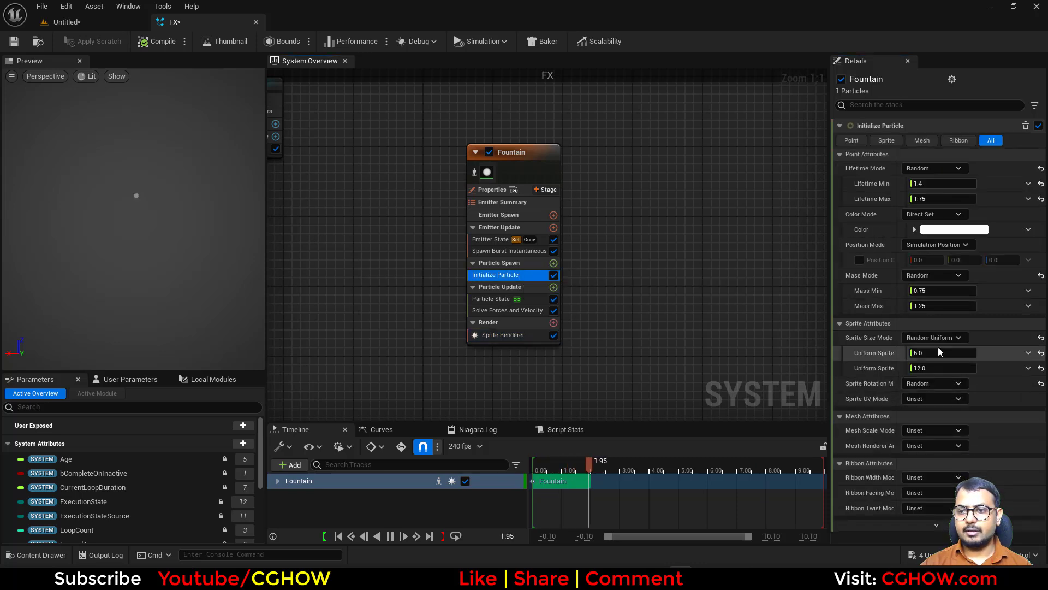
left_click(933, 275)
left_click(943, 291)
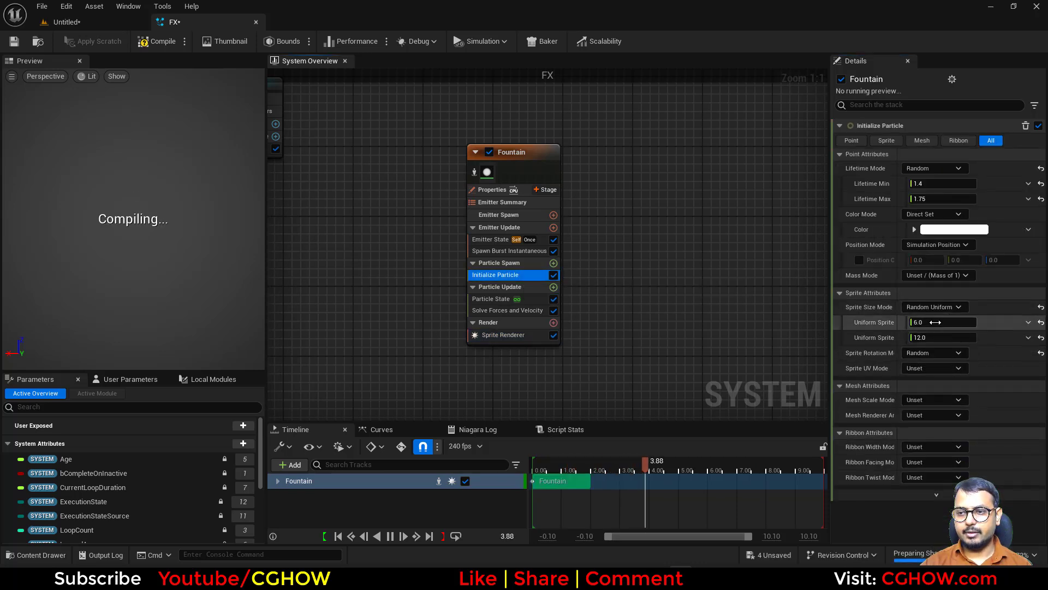
left_click(935, 307)
left_click(938, 335)
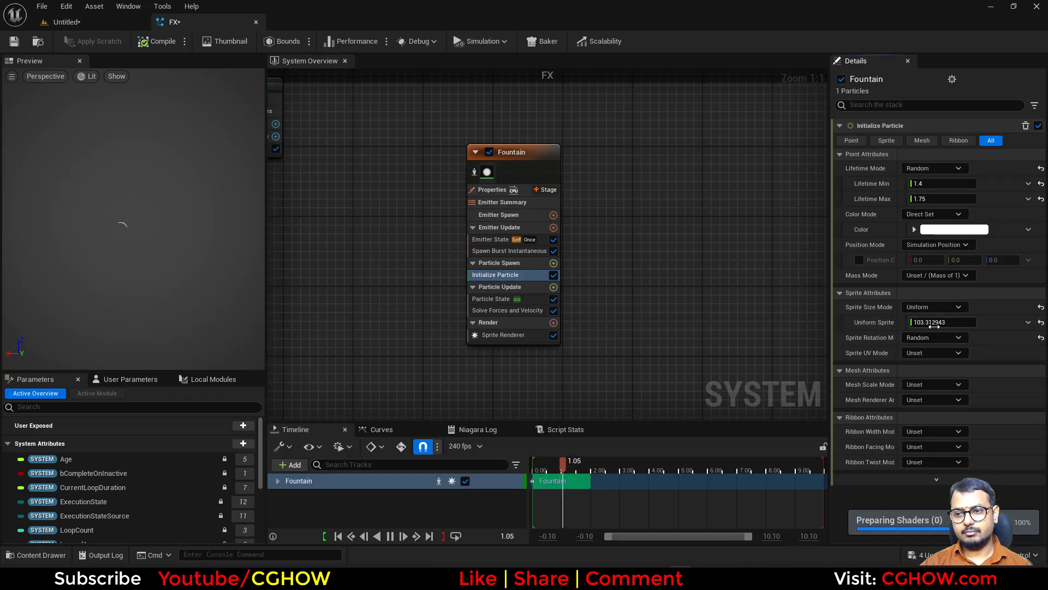
left_click_drag(943, 323, 929, 322)
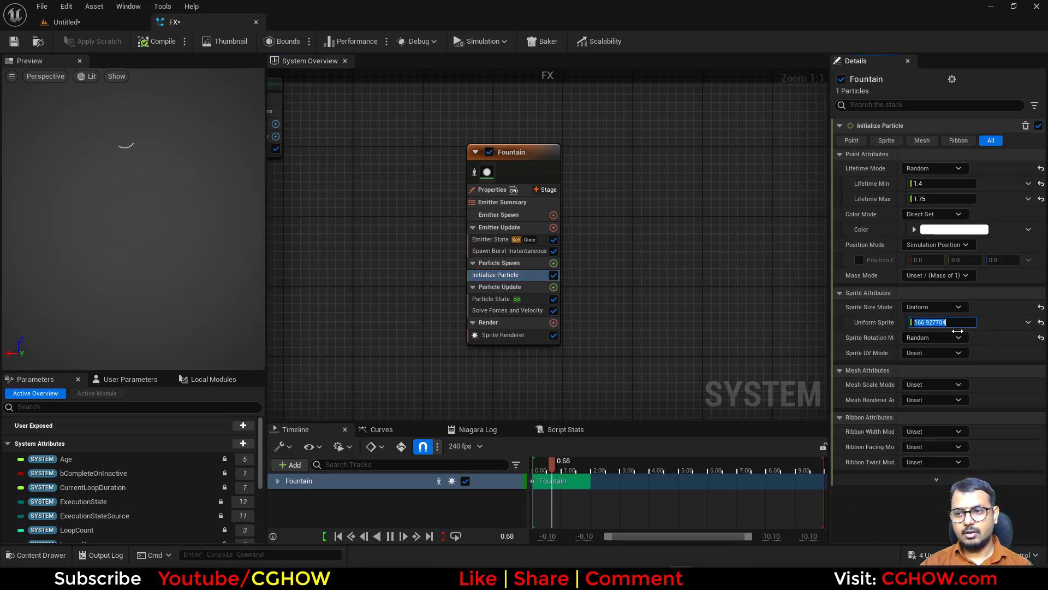
Step: Add a Dynamic Material Parameters module to the Particle Update stage
left_click(553, 287)
type("dy")
left_click(331, 385)
Step: Set the dynamic material parameters x1, y1, x2 and y2 to 0.5 each
left_click(918, 185)
type("0.5")
key("Tab")
type("0.5")
key("Tab")
type("0.5")
key("Tab")
type("0.5")
key("Return")
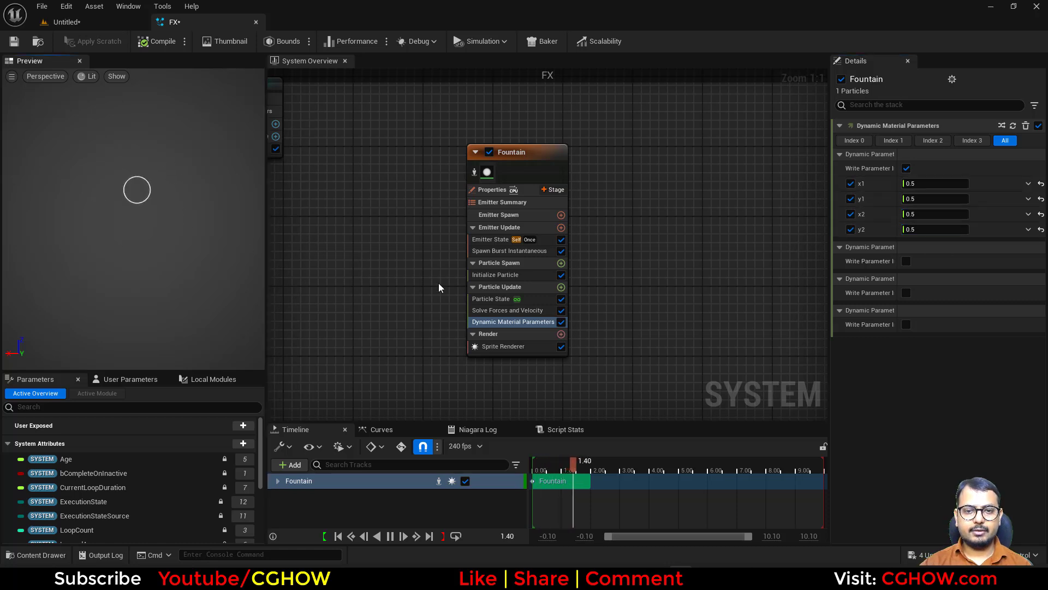
Step: Increase the uniform sprite size to about 1604 and set the particle color's green and blue to 0
left_click(519, 276)
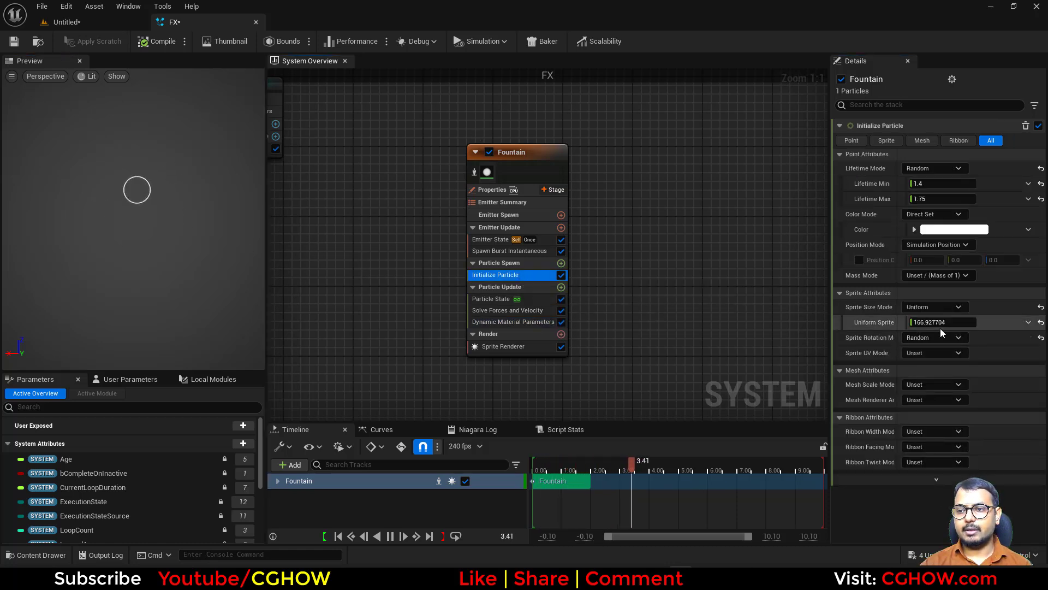
left_click_drag(942, 323, 1026, 323)
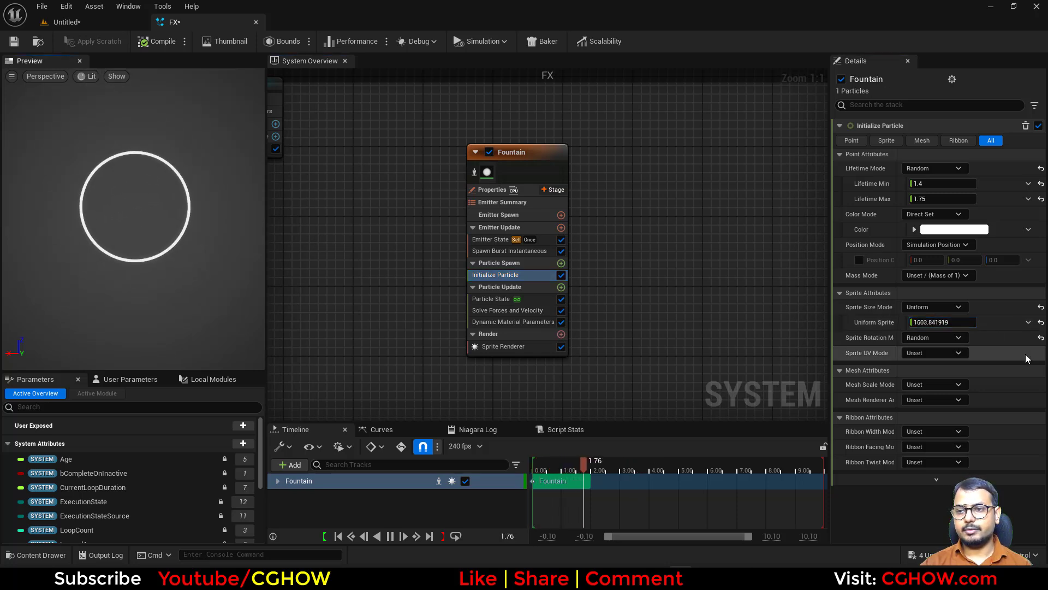
left_click(914, 229)
type("0")
left_click(955, 268)
type("0")
key("Return")
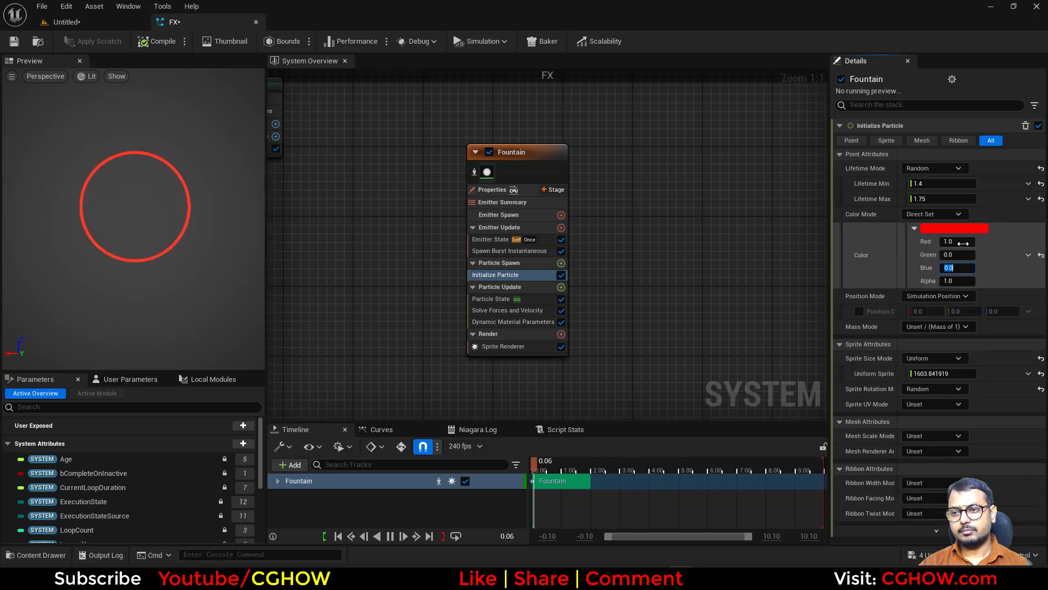
Step: Try different red intensities for the particle color and settle on 50
left_click(962, 243)
type("50")
key("Return")
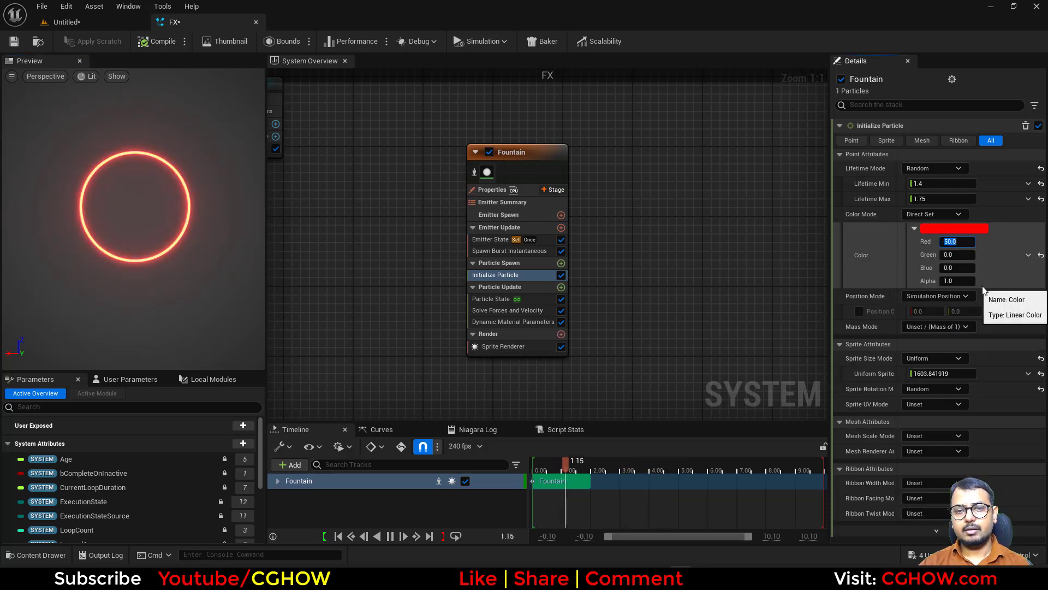
type("0")
key("Return")
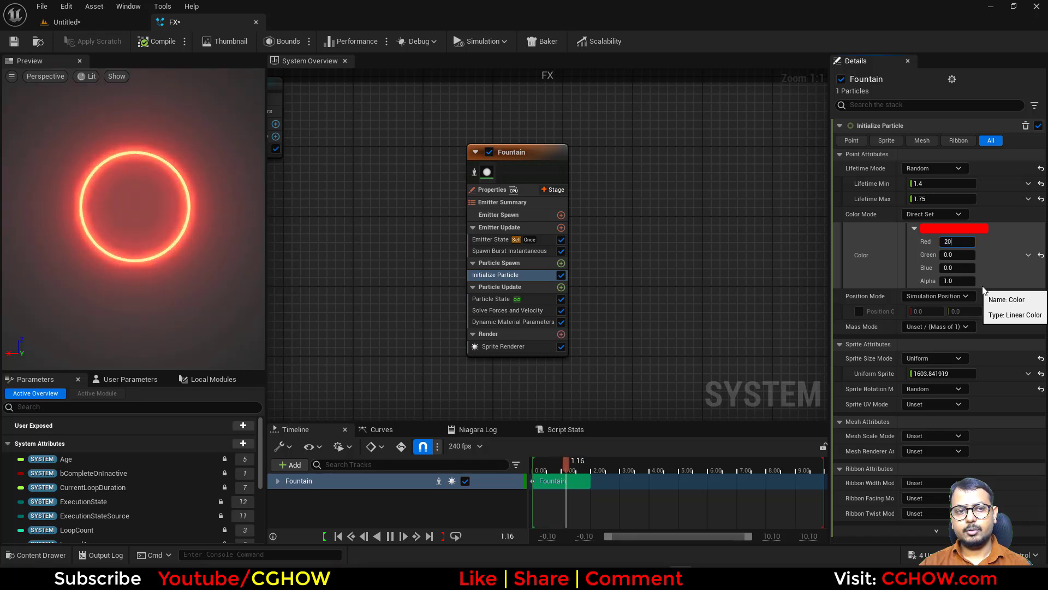
type("50")
key("Return")
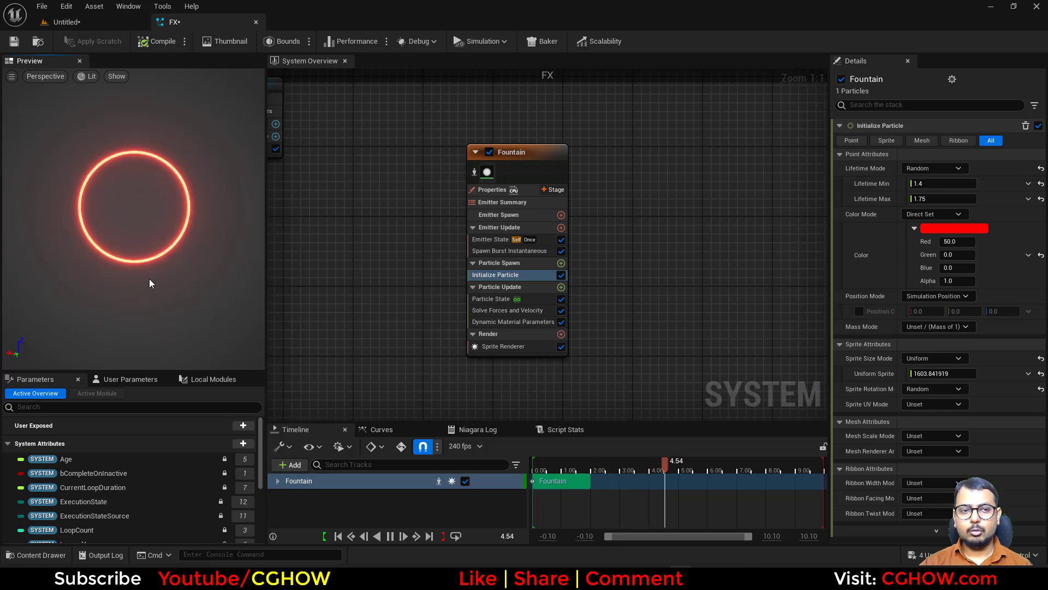
Step: Set the Sprite Renderer's Alignment to Custom Alignment and its Facing Mode to Custom Facing Vector
left_click(490, 347)
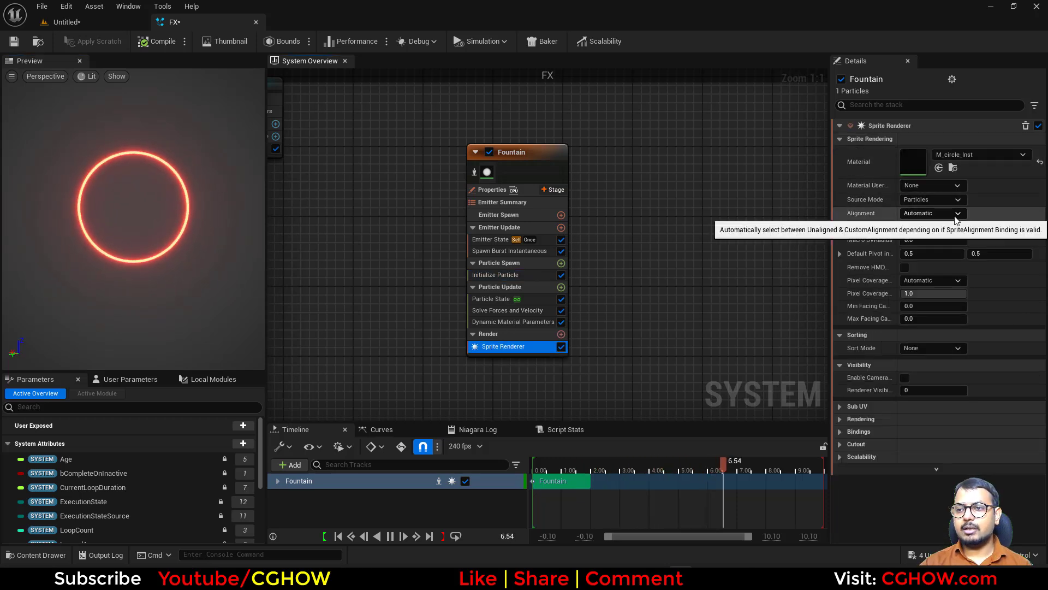
left_click(955, 219)
left_click(950, 247)
left_click(953, 226)
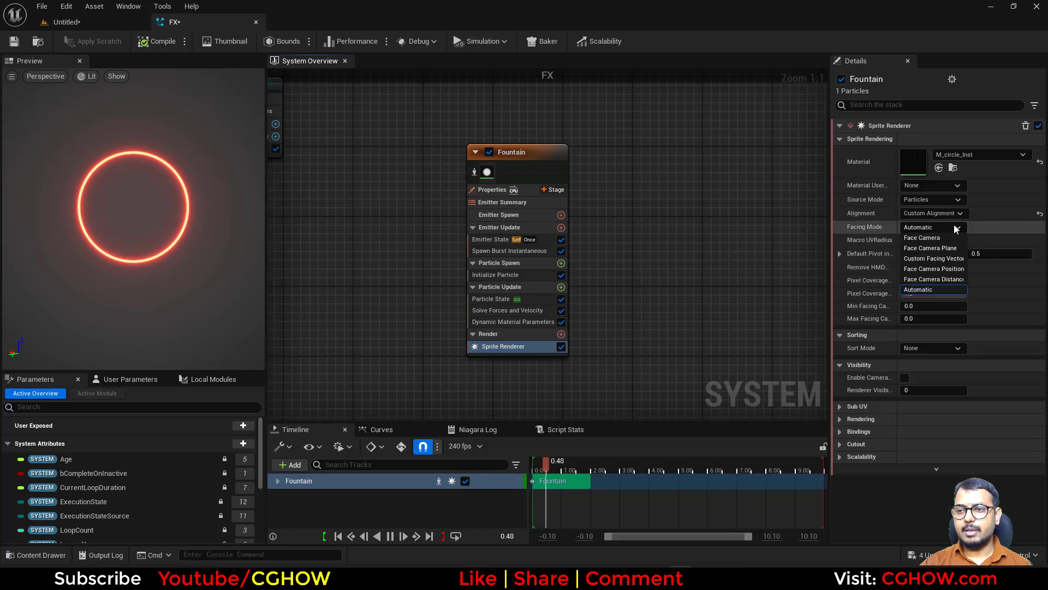
left_click(952, 259)
Step: Add an Align Sprite to Mesh Orientation module to the Particle Update stage
left_click(561, 287)
type("ali")
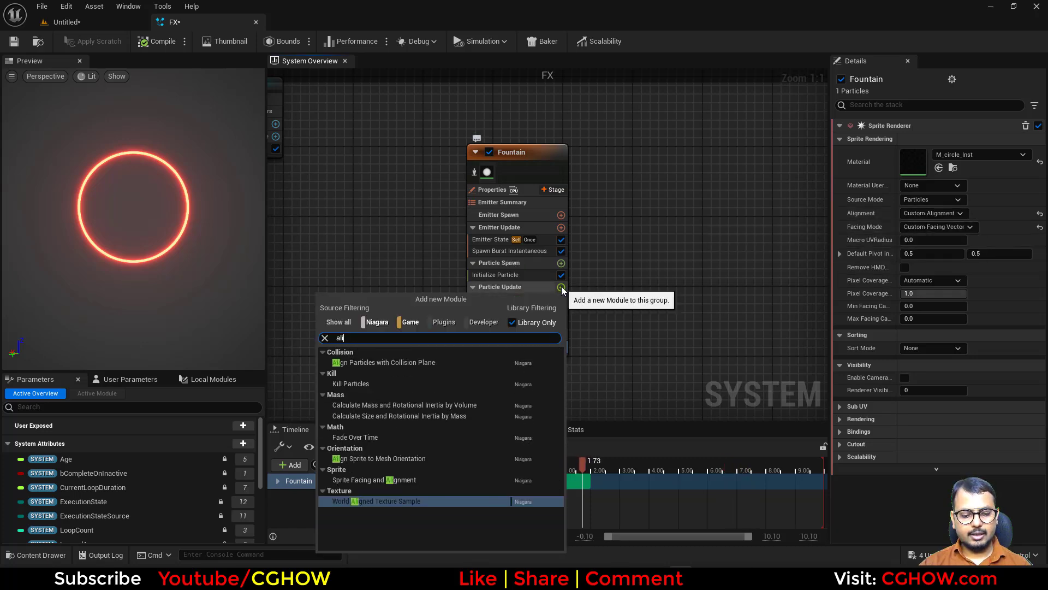
type("g")
left_click(387, 385)
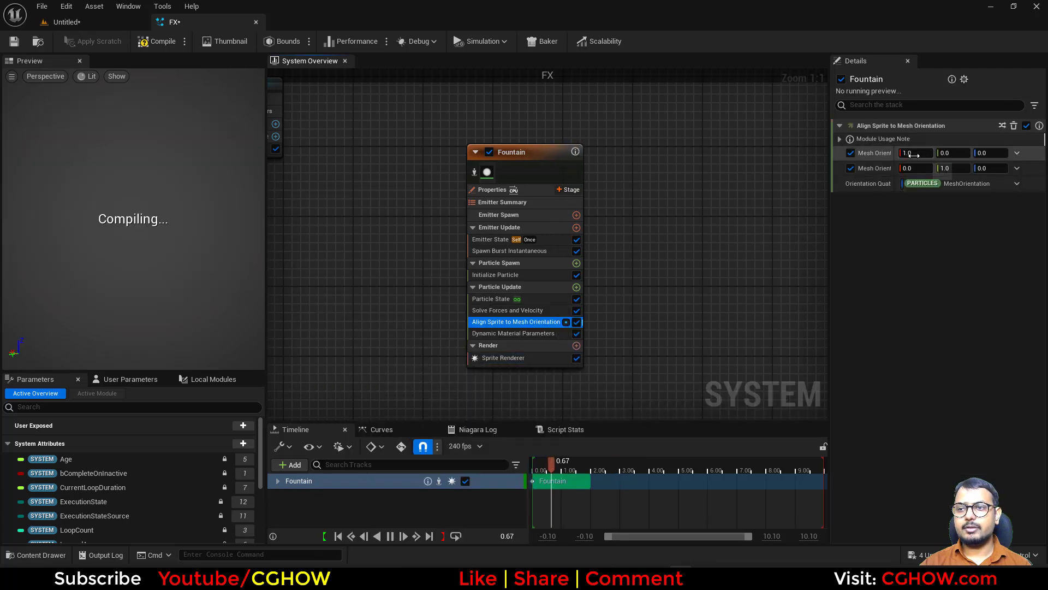
Step: Set the first mesh orientation vector of Align Sprite to Mesh Orientation to 0, 0, 1 so the ring lies flat
left_click(914, 155)
type("0")
key("Return")
left_click(992, 155)
type("1")
key("Return")
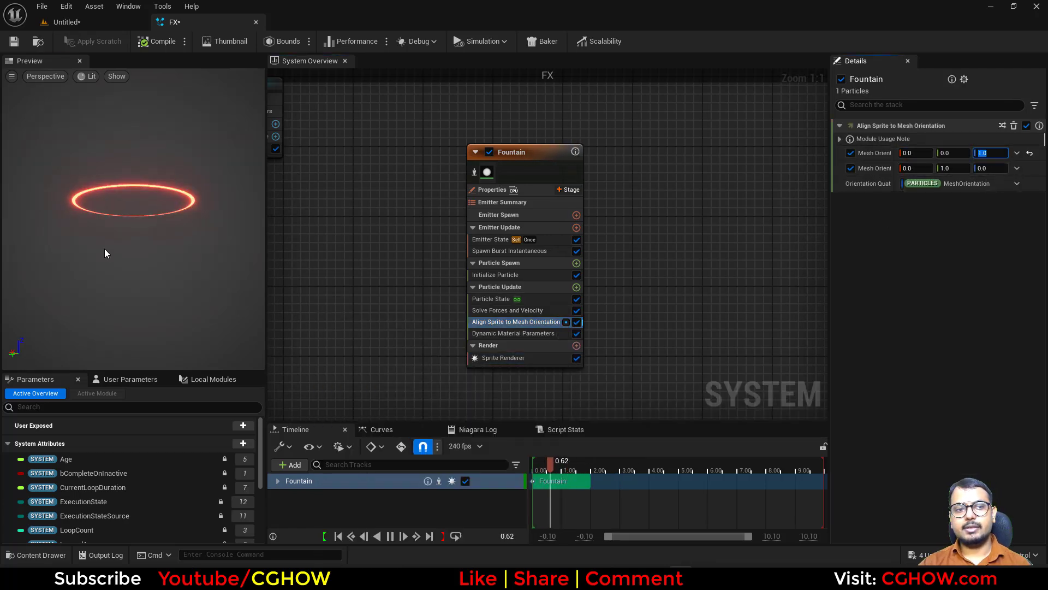
Step: Compare the flat ring in the preview with the reference picture in the browser's forum thread, and return to the FX system
left_click_drag(104, 263, 188, 353)
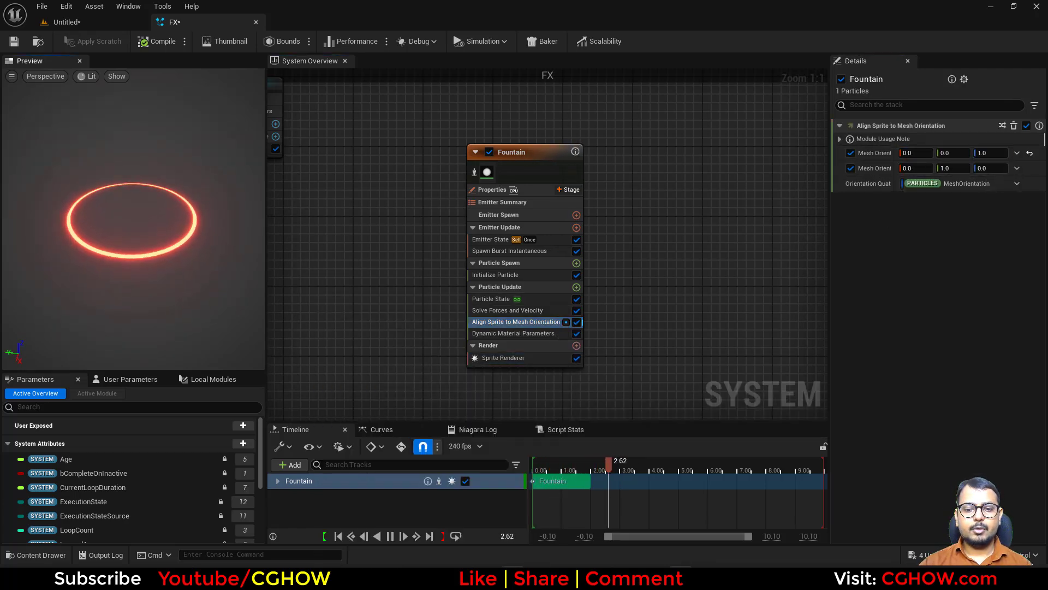
left_click(512, 578)
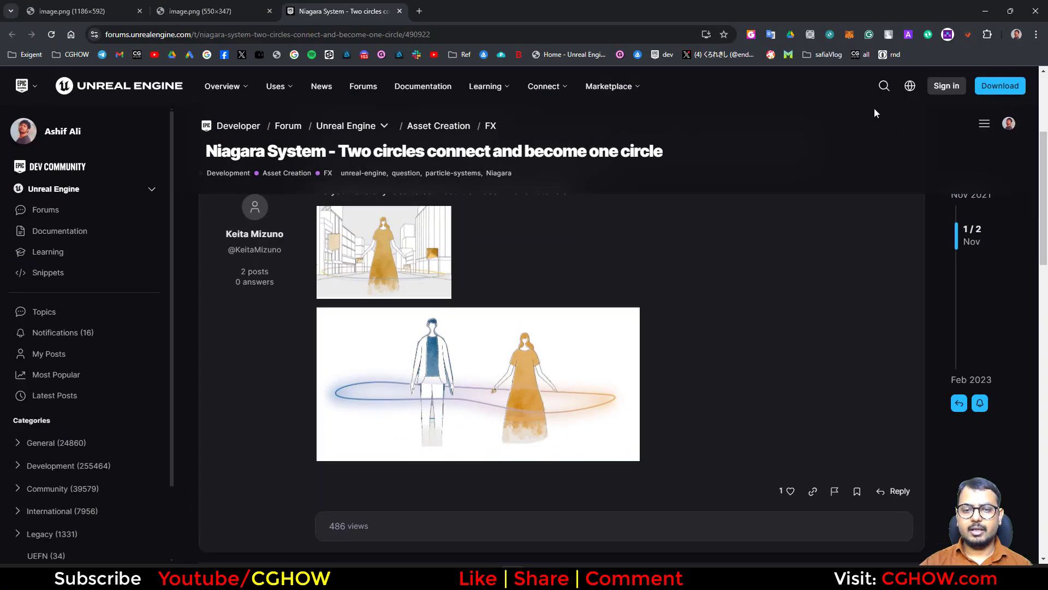
left_click(986, 12)
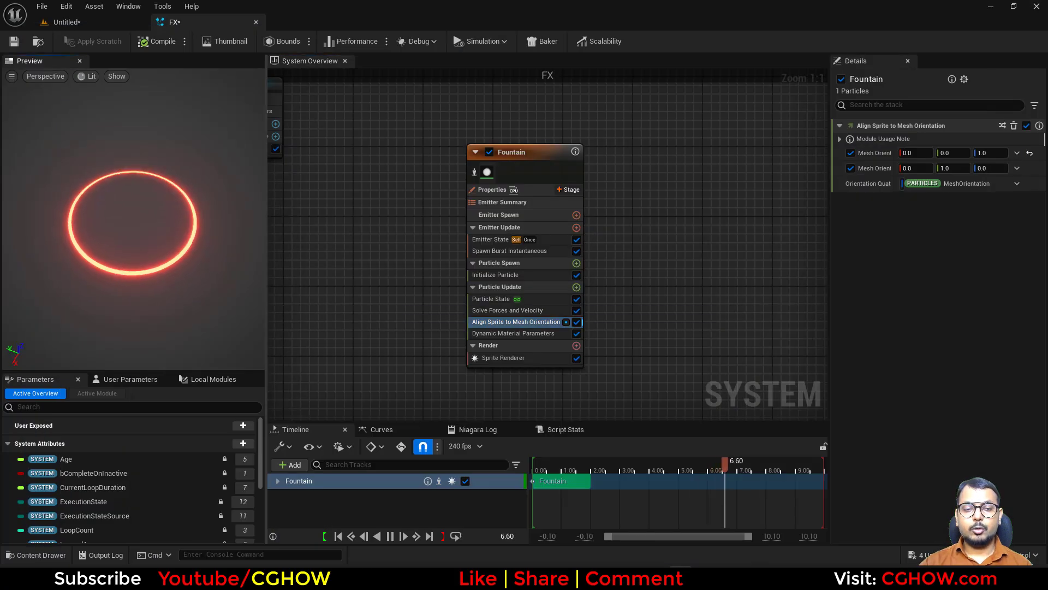
Step: Adjust the x1 dynamic material parameter to offset one circle from the other
right_click_drag(399, 306, 420, 281)
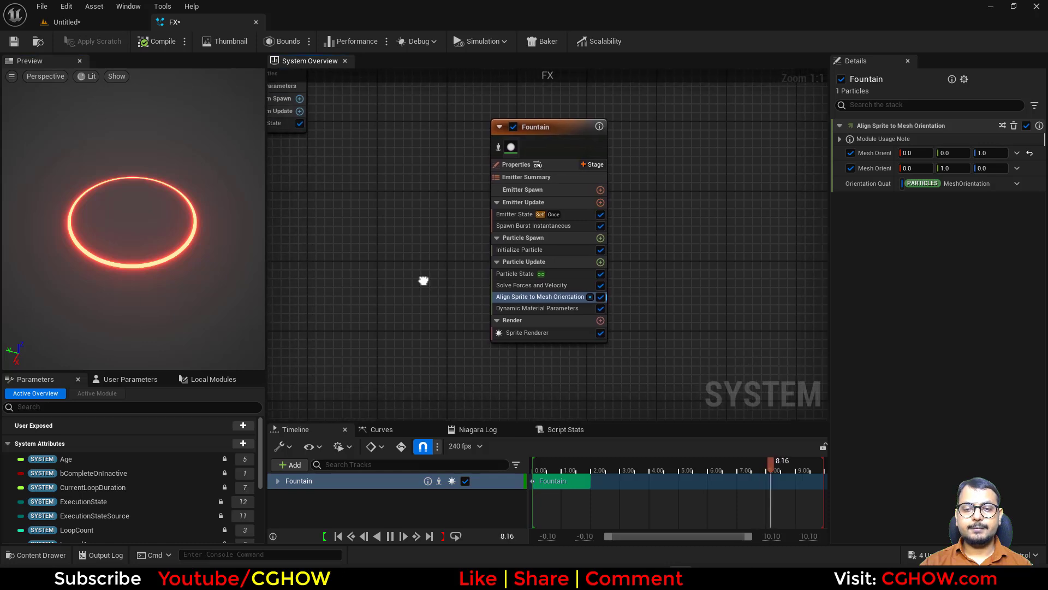
left_click(541, 308)
mouse_move(924, 185)
left_mouse_down()
mouse_move(953, 185)
mouse_move(934, 185)
left_mouse_up()
Step: Set the Sprite Rotation Mode in Initialize Particle to Unset and check the merged outline in the preview
left_click(540, 249)
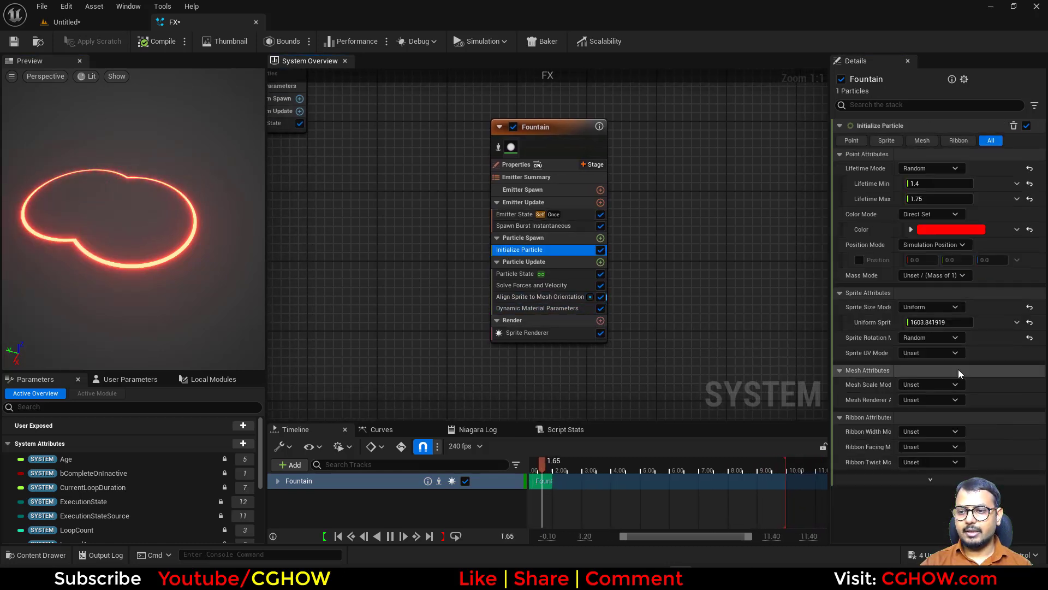
left_click(925, 339)
left_click(918, 353)
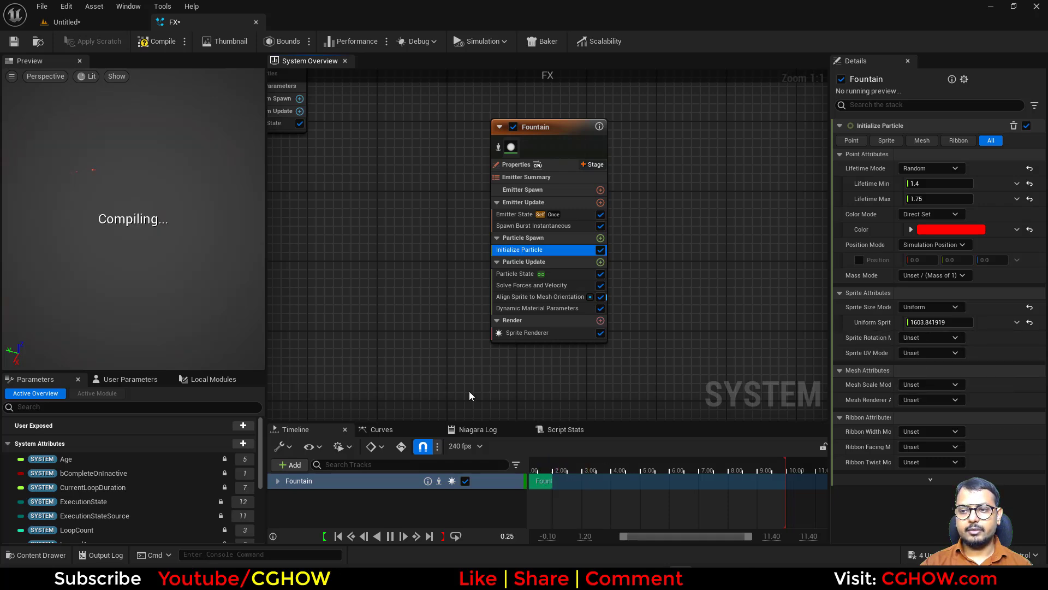
left_click(186, 278)
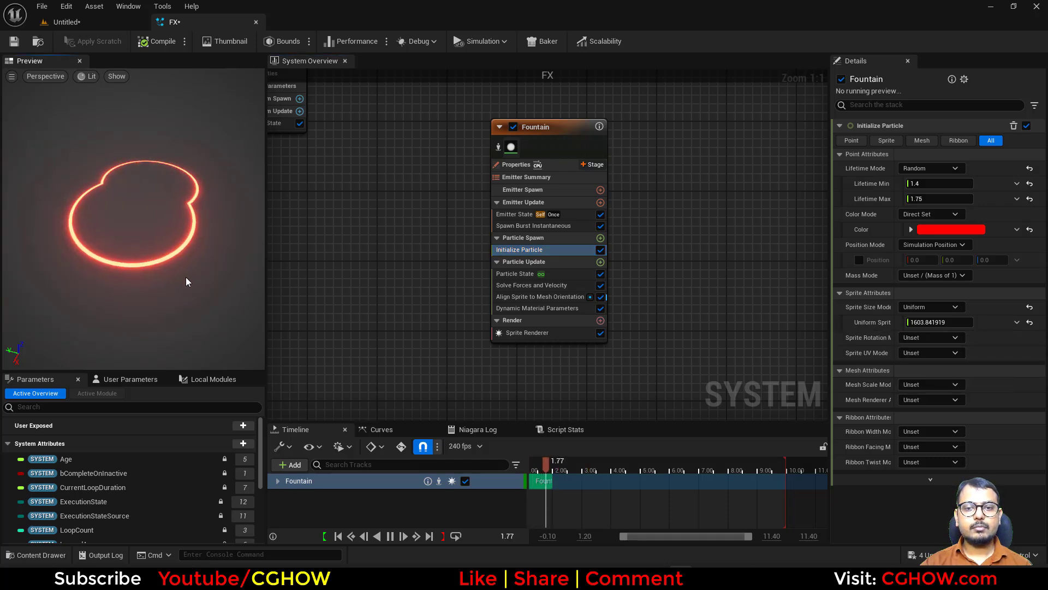
Step: Enable Local Space in the Fountain emitter's properties
left_click(540, 309)
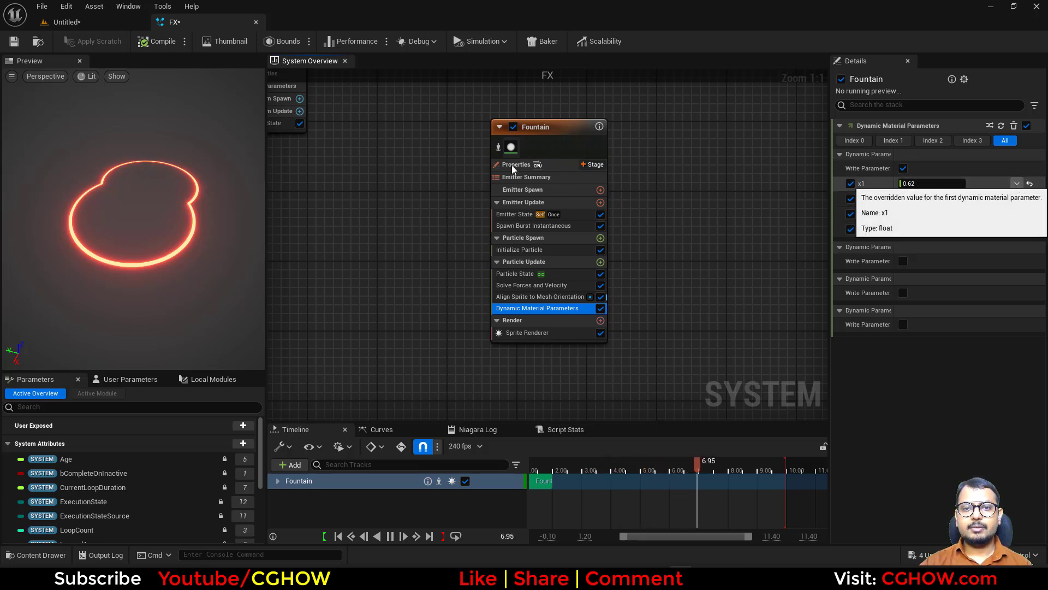
left_click(557, 164)
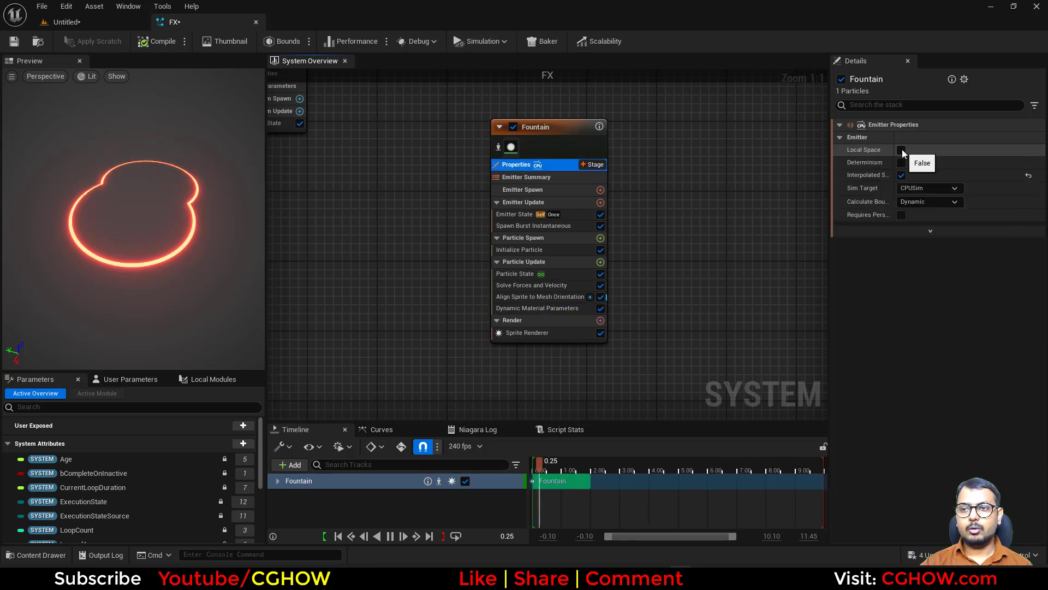
left_click(901, 150)
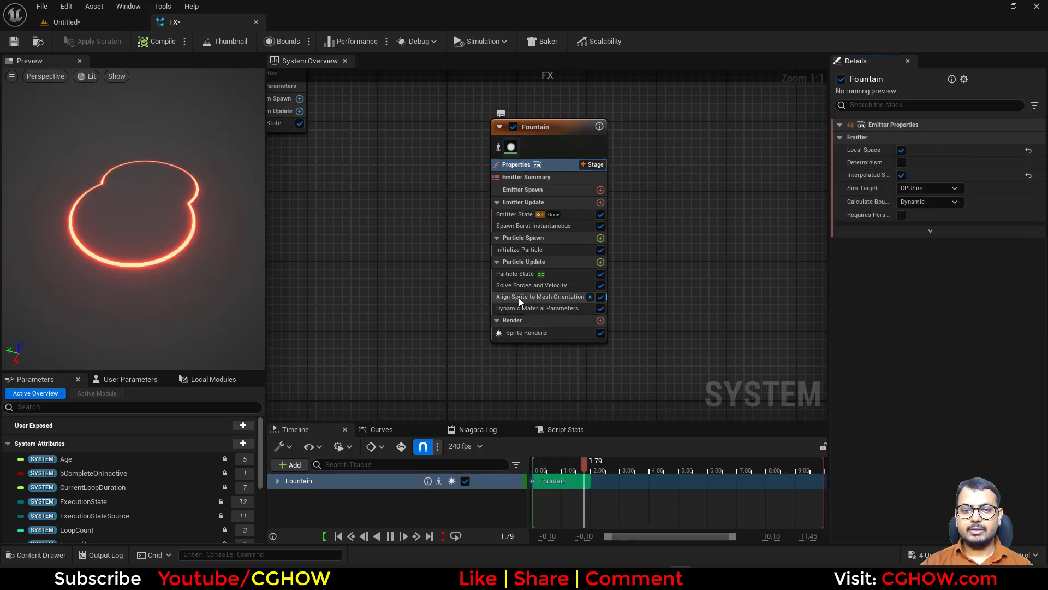
Step: Bind the x1 and y1 inputs of Dynamic Material Parameters to new User parameters
left_click(529, 306)
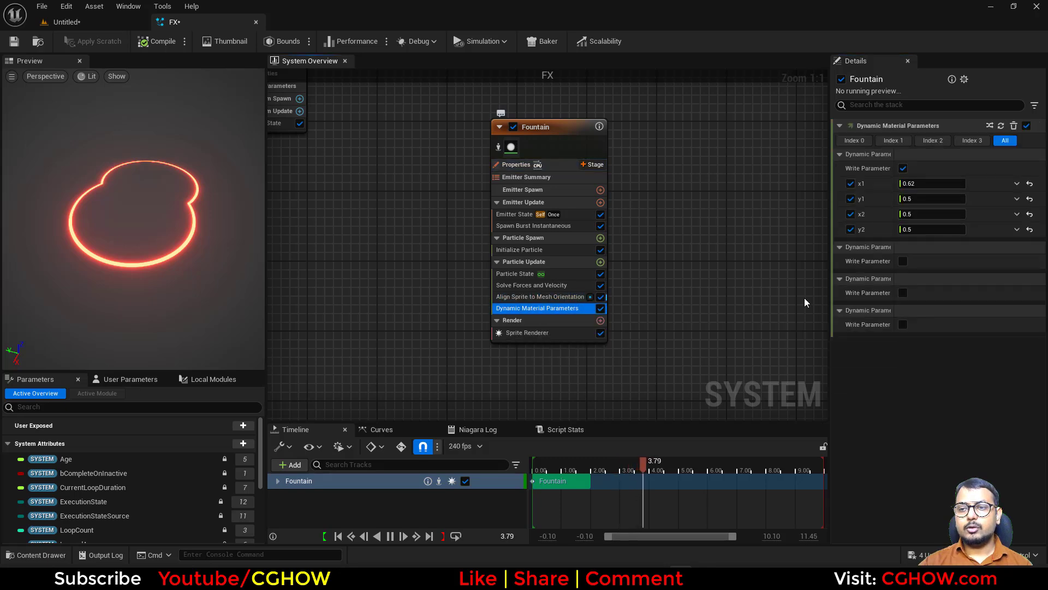
left_click(1016, 185)
type("use")
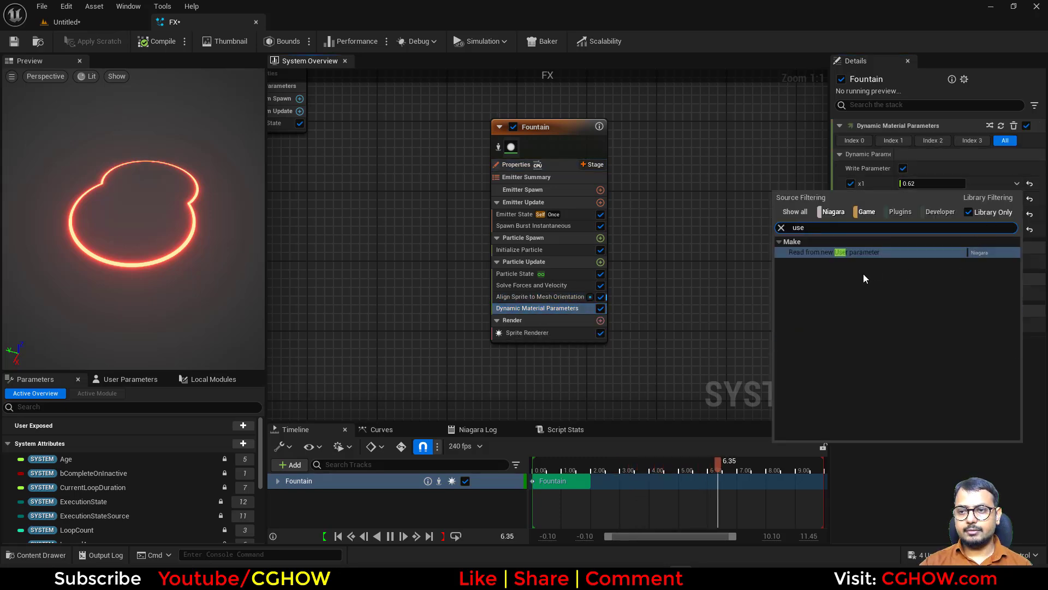
left_click(867, 252)
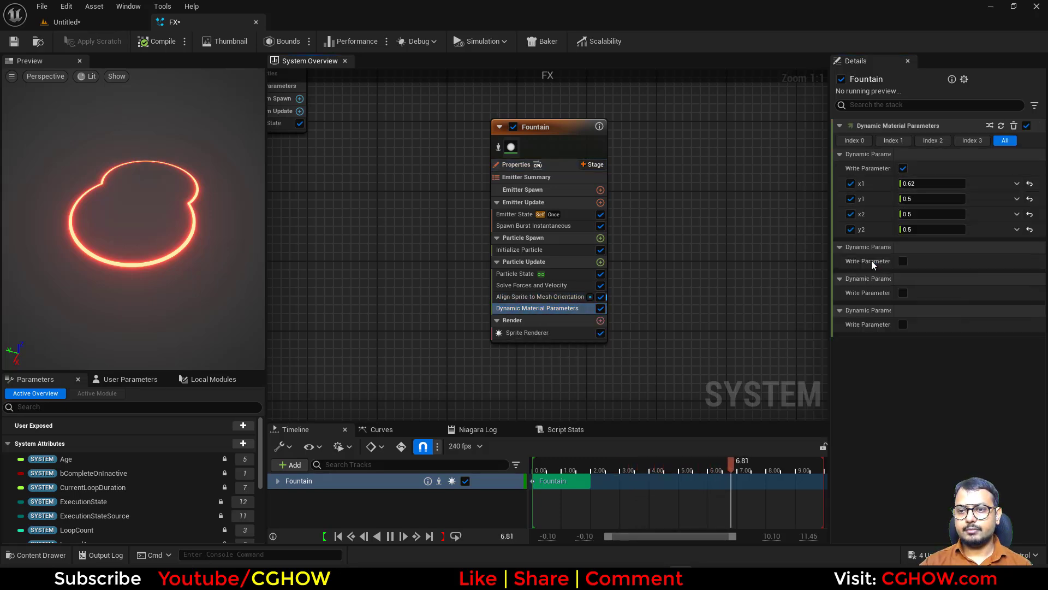
left_click(1017, 199)
left_click(784, 399)
scroll(847, 438, "down", 1)
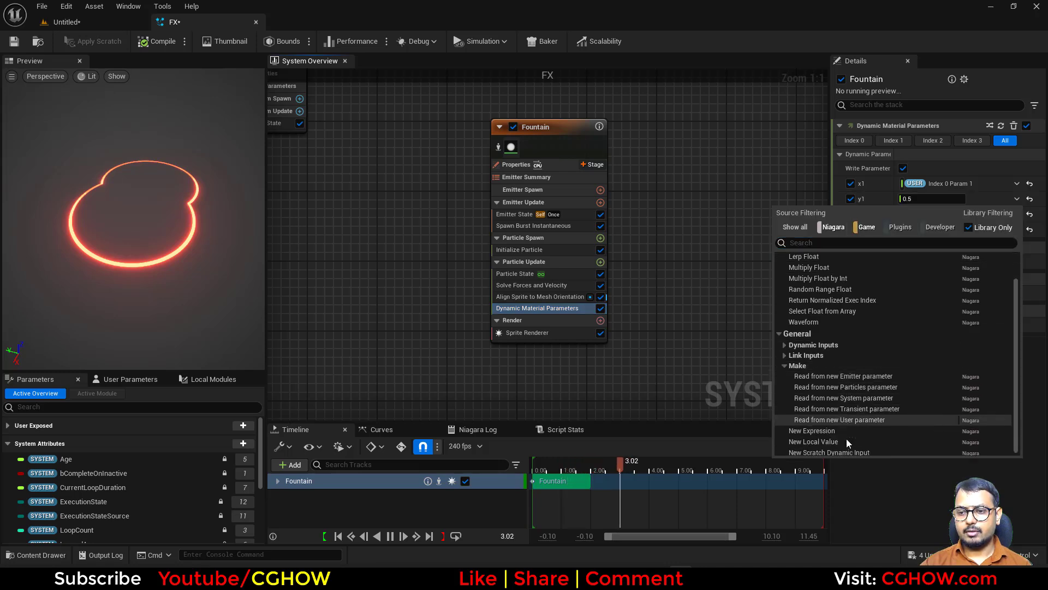
left_click(854, 415)
Step: Bind the x2 and y2 inputs of Dynamic Material Parameters to new User parameters
left_click(1016, 214)
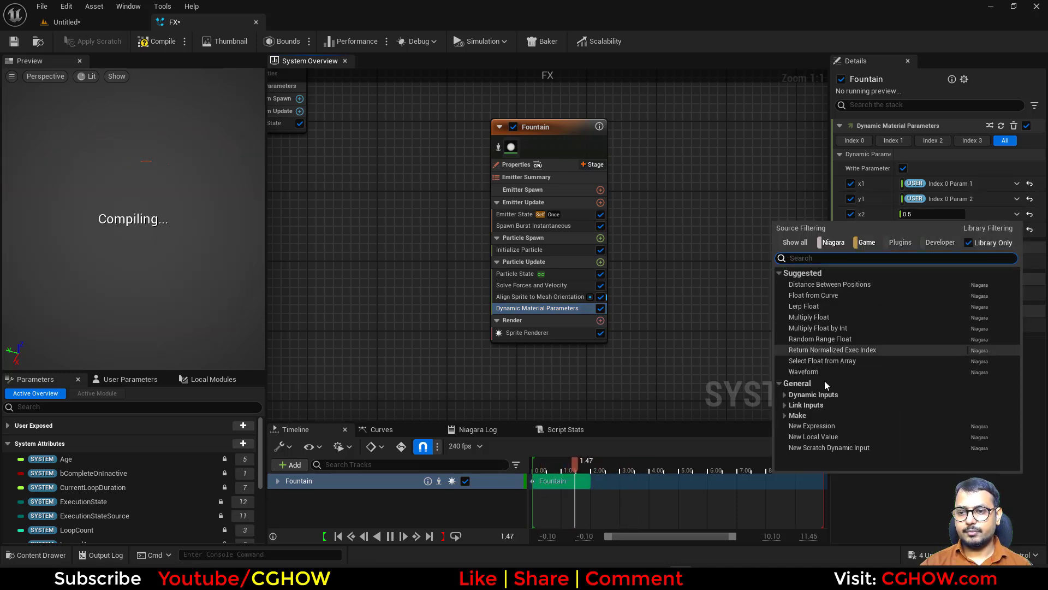
left_click(781, 418)
scroll(887, 402, "down", 1)
left_click(852, 435)
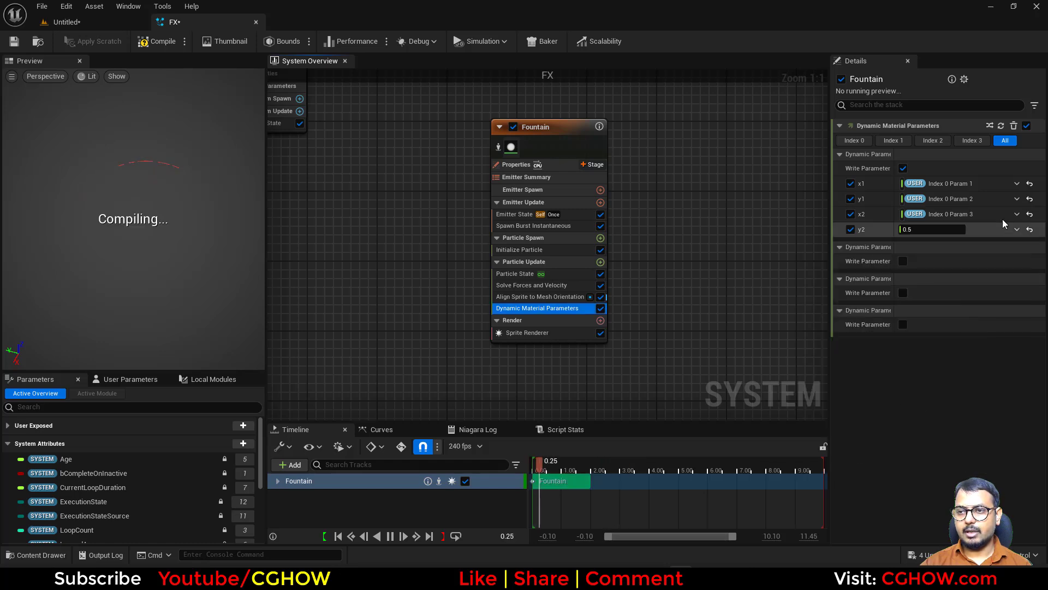
left_click(1017, 229)
left_click(785, 431)
scroll(884, 453, "down", 1)
left_click(876, 449)
right_click_drag(440, 344, 381, 358)
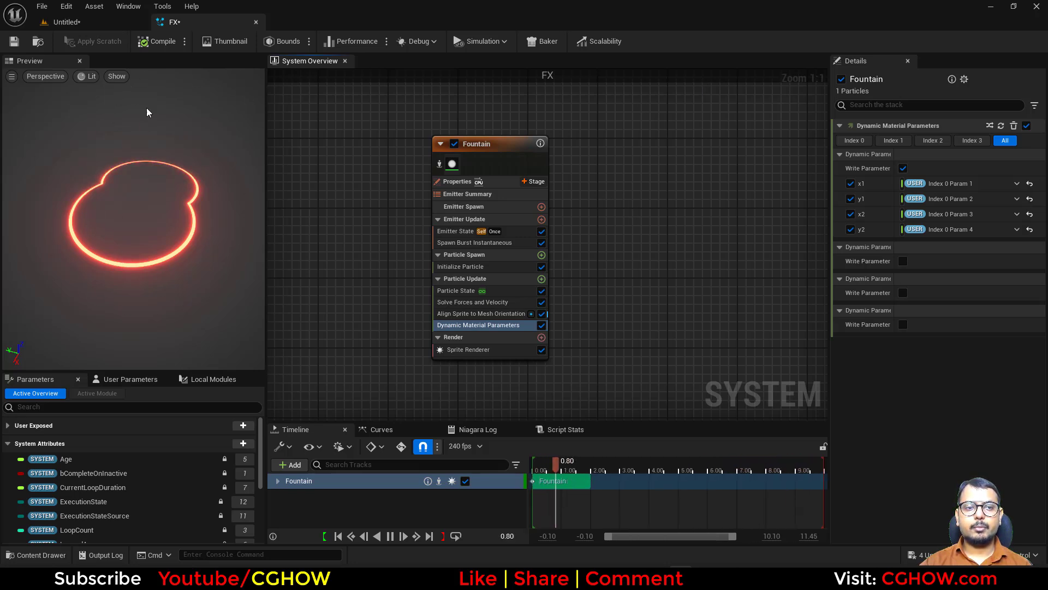
right_click_drag(663, 245, 673, 180)
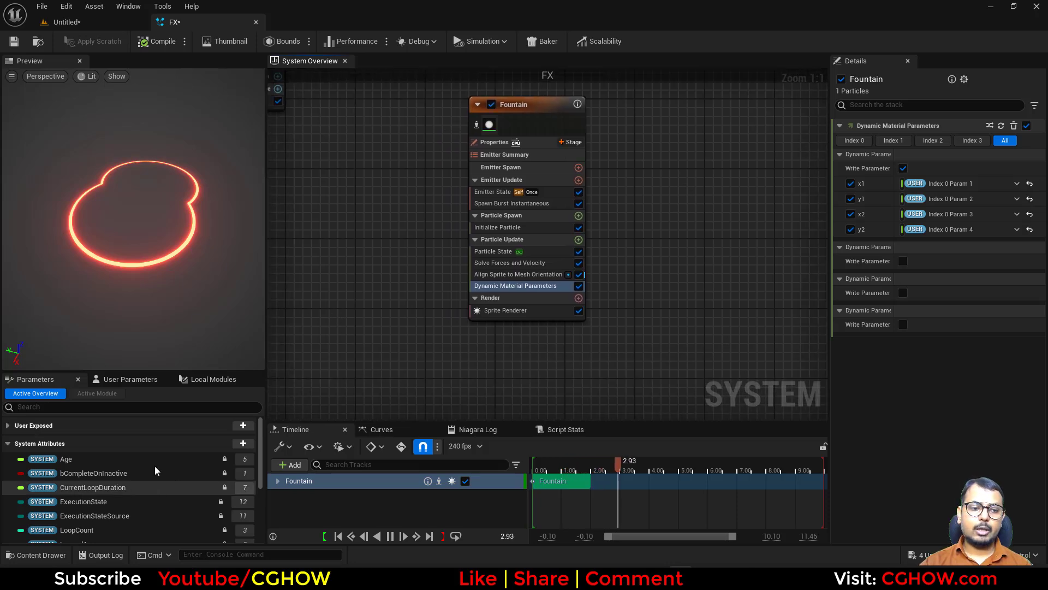
Step: Rename the user parameters Index 0 Param 1 and Index 0 Param 2 as x1 and y1
left_click(102, 378)
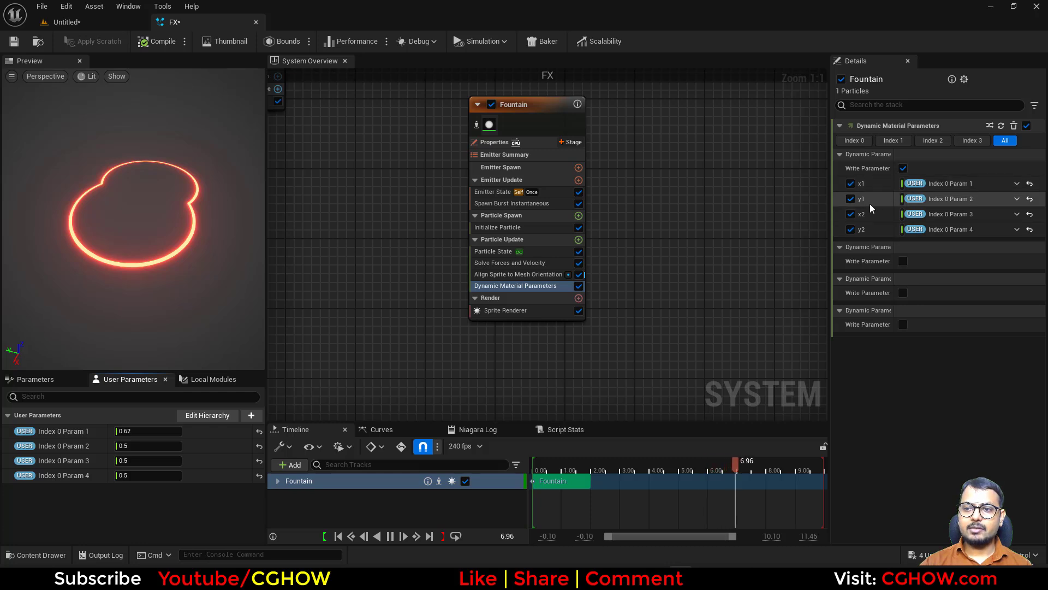
right_click(77, 425)
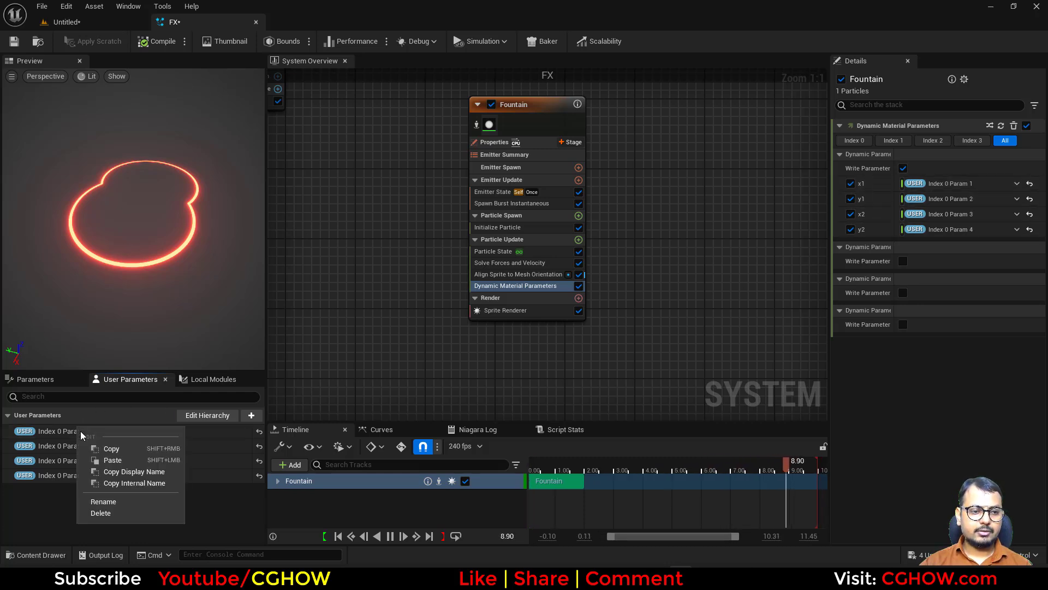
left_click(125, 500)
type("x1")
key("Return")
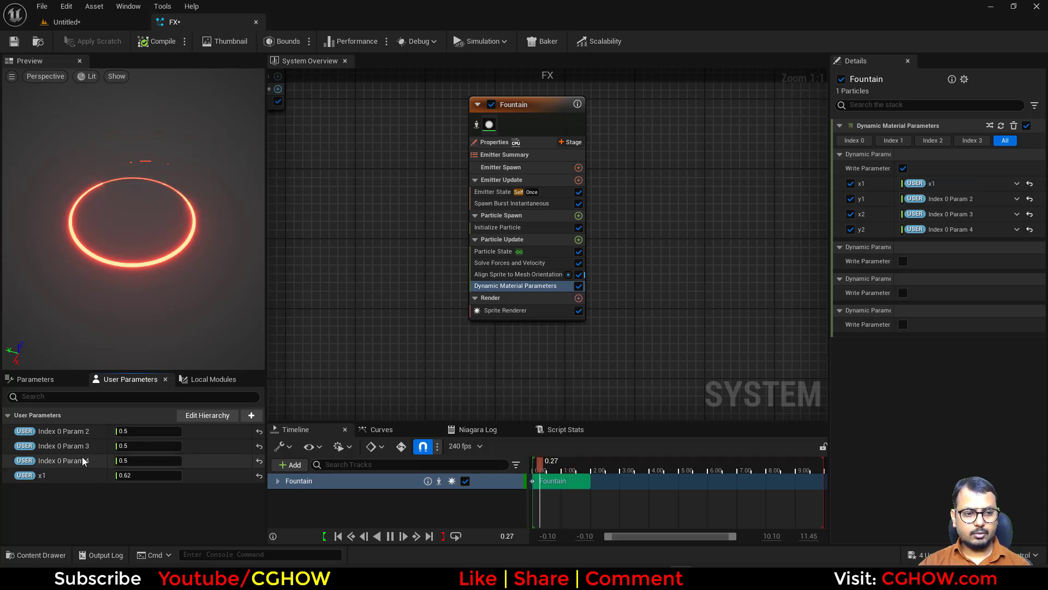
right_click(64, 434)
left_click(97, 512)
type("y1")
key("Return")
Step: Rename the user parameters Index 0 Param 3 and Index 0 Param 4 as x2 and y2
right_click(64, 447)
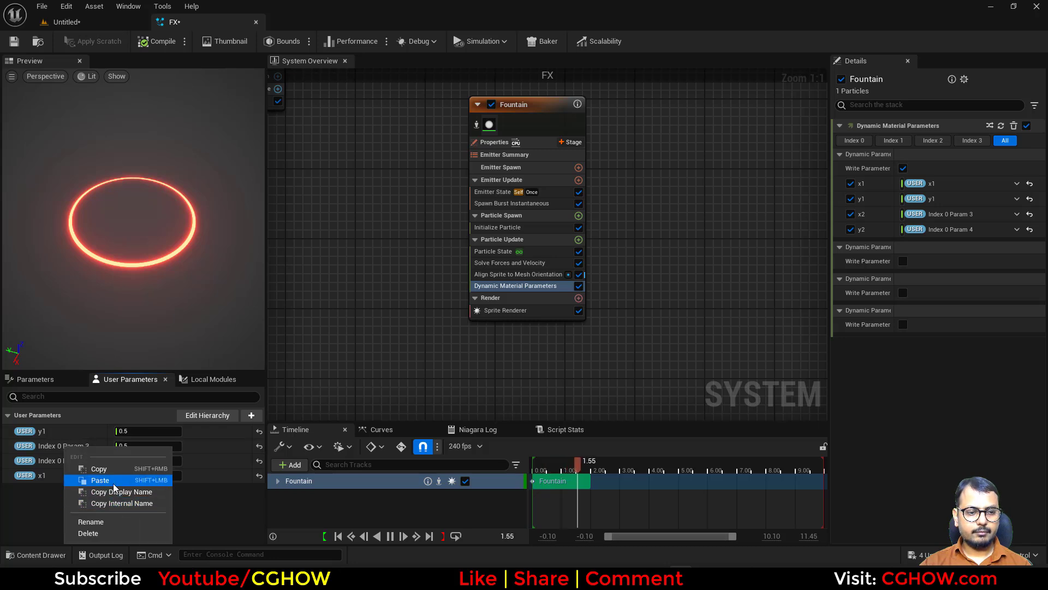
left_click(98, 521)
type("x2")
key("Return")
right_click(60, 462)
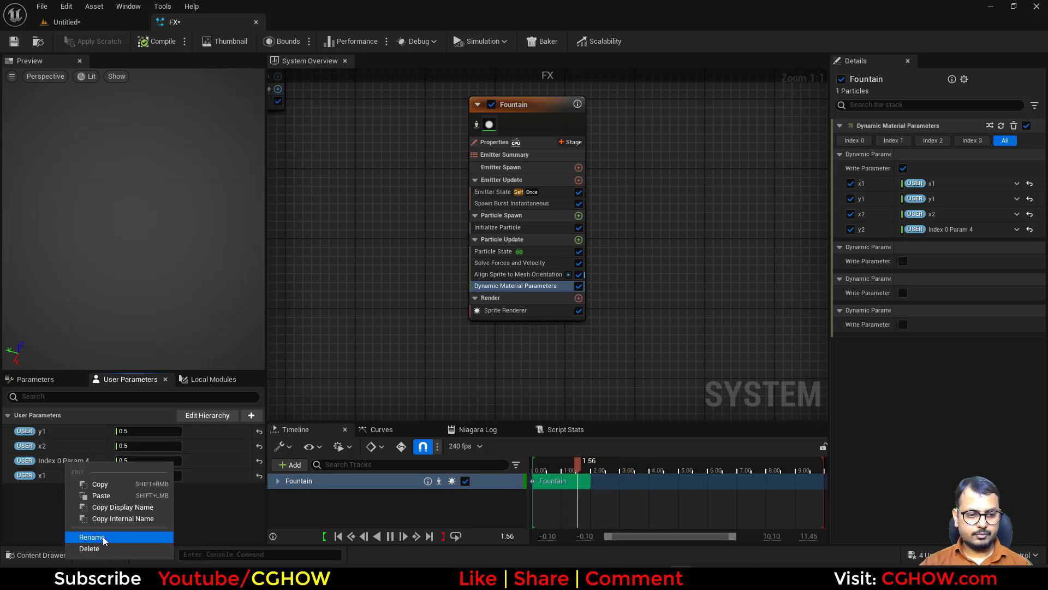
left_click(102, 537)
type("y2")
key("Return")
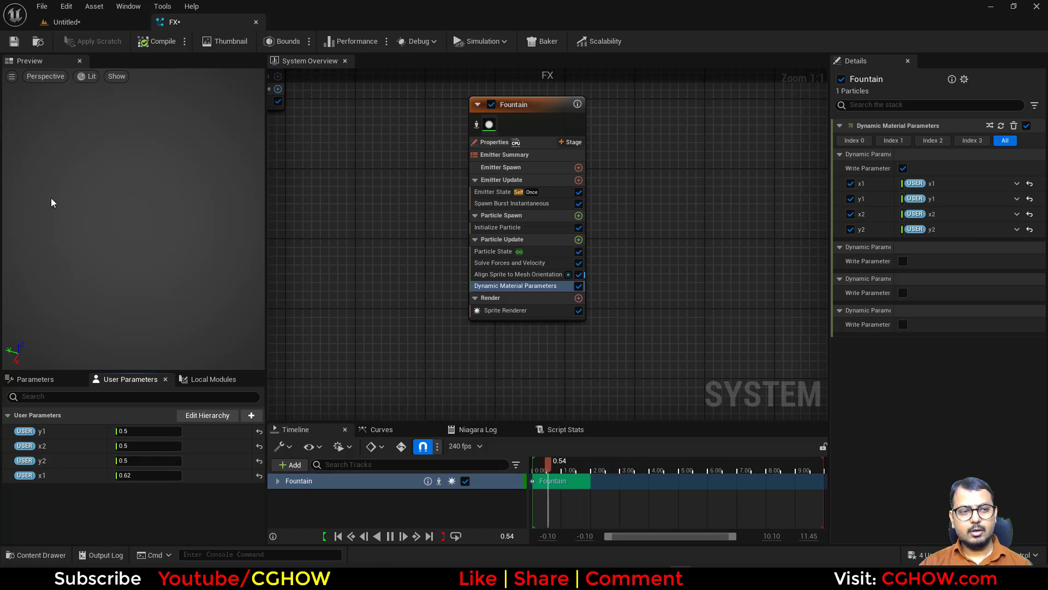
Step: Save the FX system and set the default value of user parameter x1 to 0.5
left_click(19, 43)
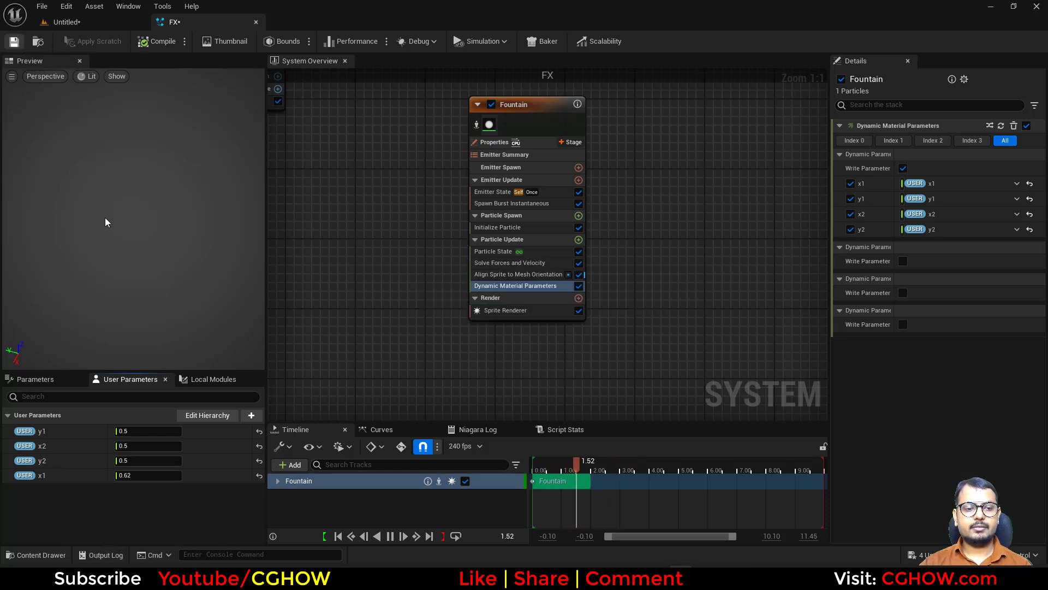
left_click(147, 472)
type("0.5")
key("Return")
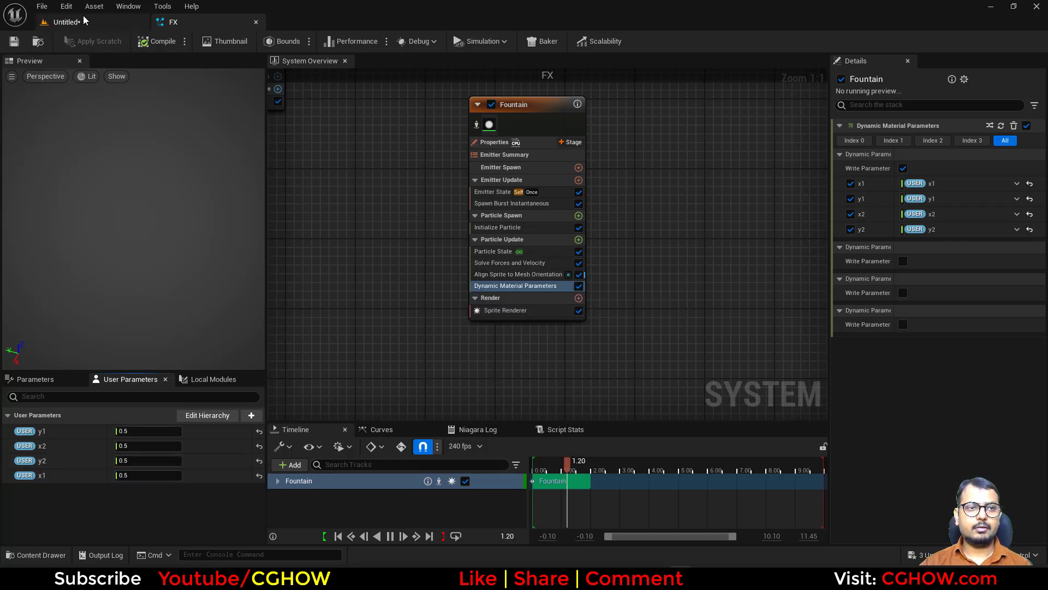
Step: Place the FX Niagara system in the Untitled level and reset its location to 0, 0, 0
left_click(83, 18)
left_click_drag(274, 409, 468, 231)
scroll(841, 435, "down", 2)
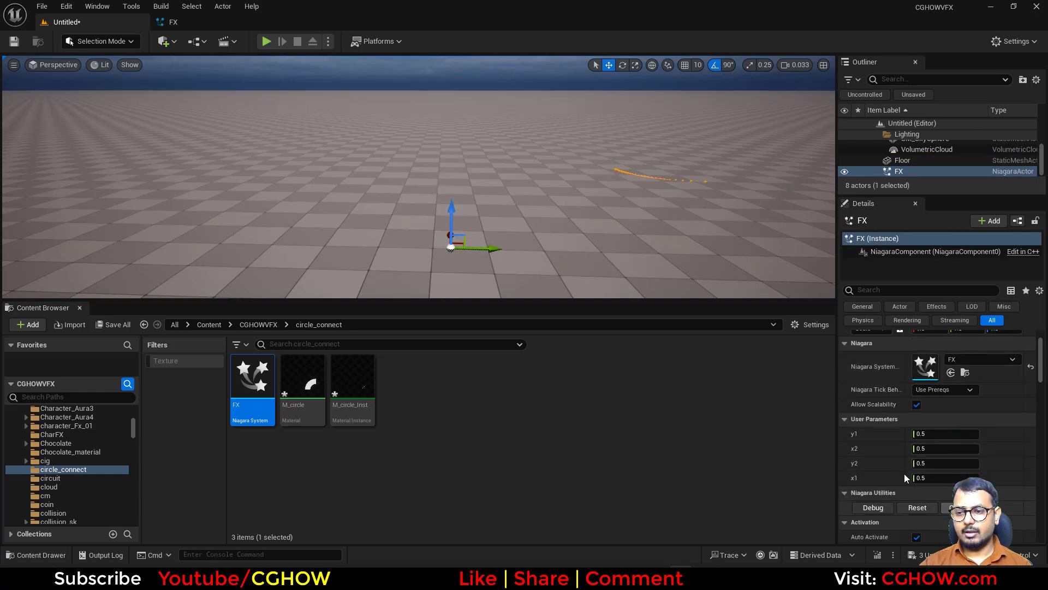
left_click_drag(450, 211, 450, 160)
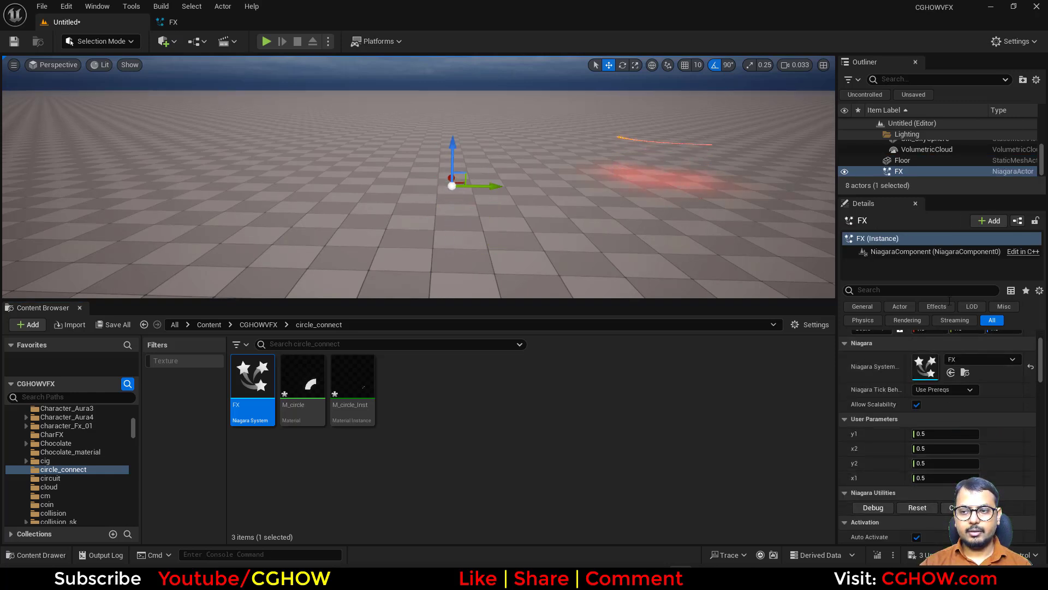
scroll(976, 403, "up", 2)
left_click(1030, 351)
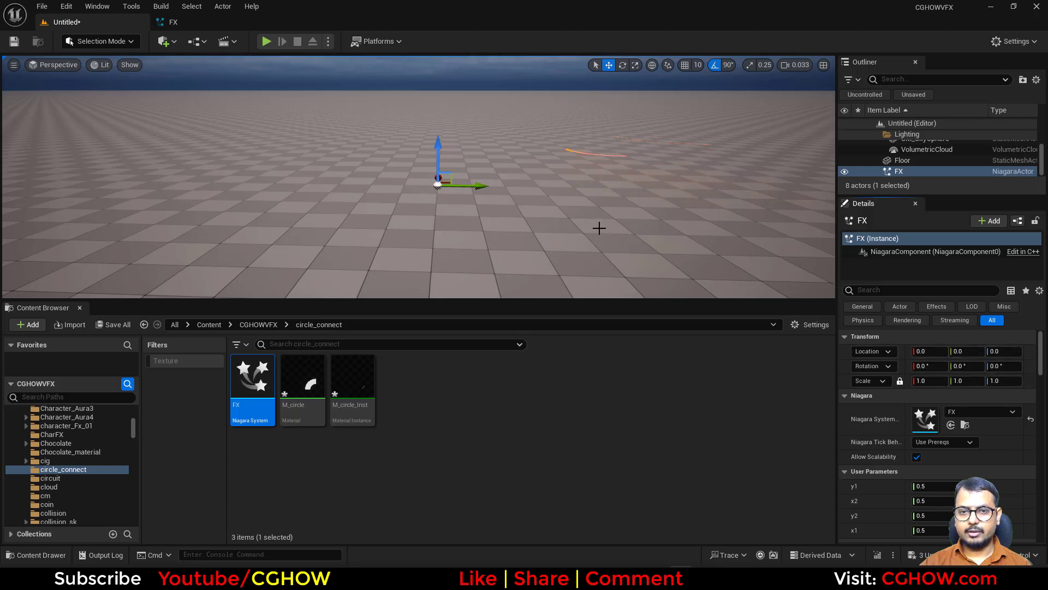
Step: Enlarge the level viewport, and recompile the FX Niagara system in its editor
right_click_drag(596, 227, 598, 295)
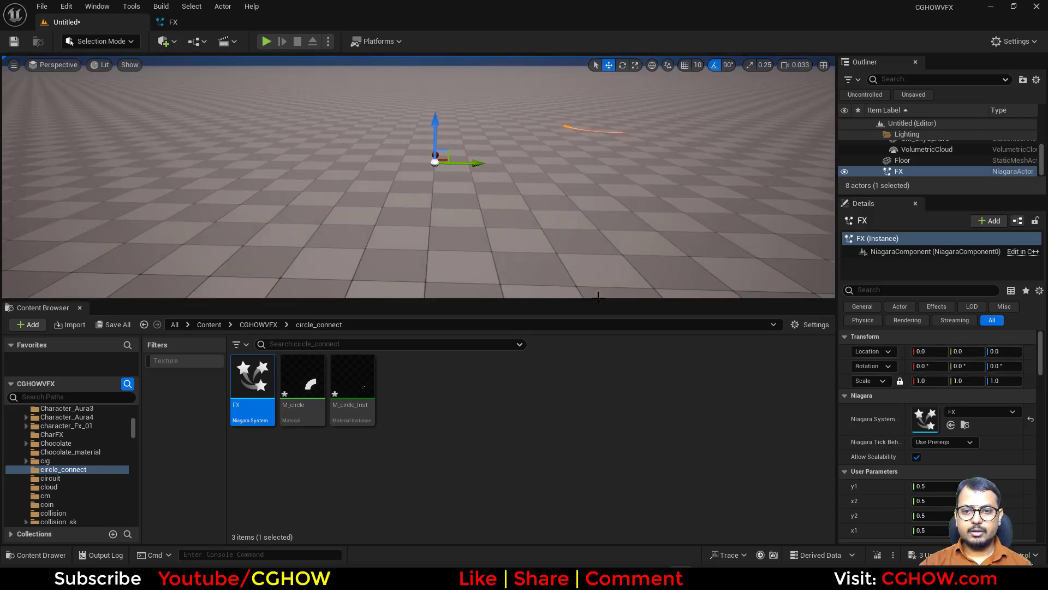
left_click_drag(598, 300, 603, 404)
mouse_move(606, 378)
right_mouse_down()
mouse_move(606, 363)
mouse_move(606, 388)
mouse_move(604, 371)
right_mouse_up()
left_click(200, 27)
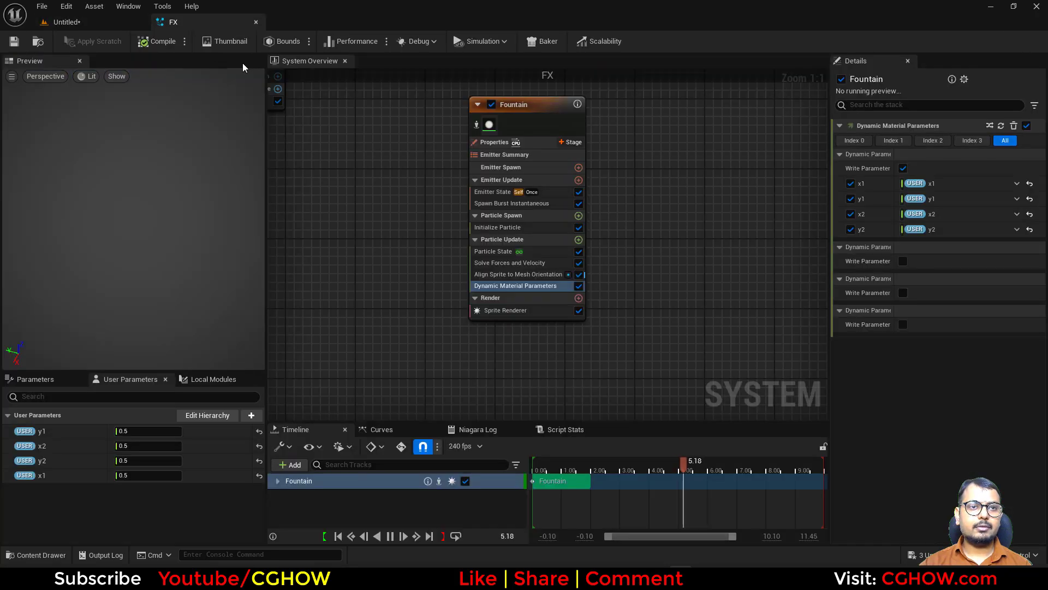
left_click(184, 45)
left_click(228, 62)
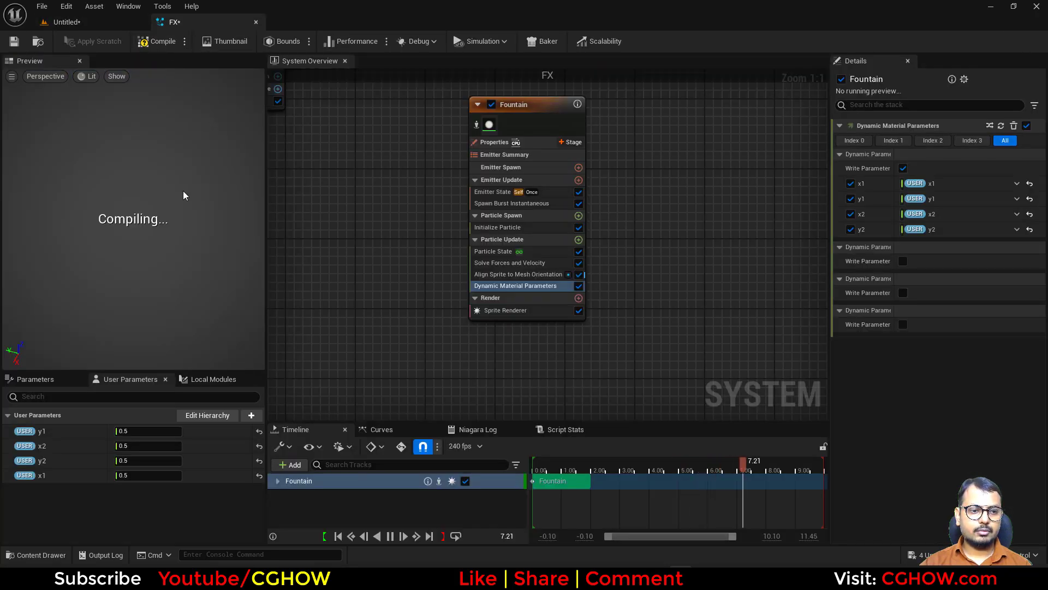
Step: Return to the level and raise the FX ring to about 111 units above the floor
left_click(113, 27)
scroll(465, 217, "up", 2)
key("w")
mouse_move(467, 218)
right_mouse_down()
mouse_move(468, 209)
mouse_move(468, 236)
right_mouse_up()
scroll(469, 208, "up", 6)
key("s")
key("s")
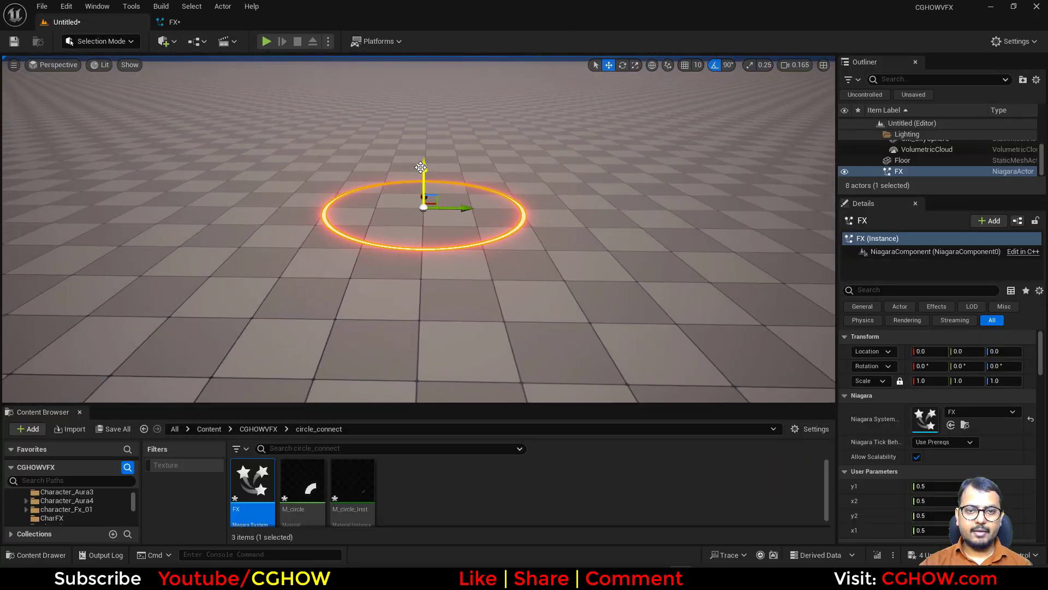
left_click_drag(421, 168, 426, 108)
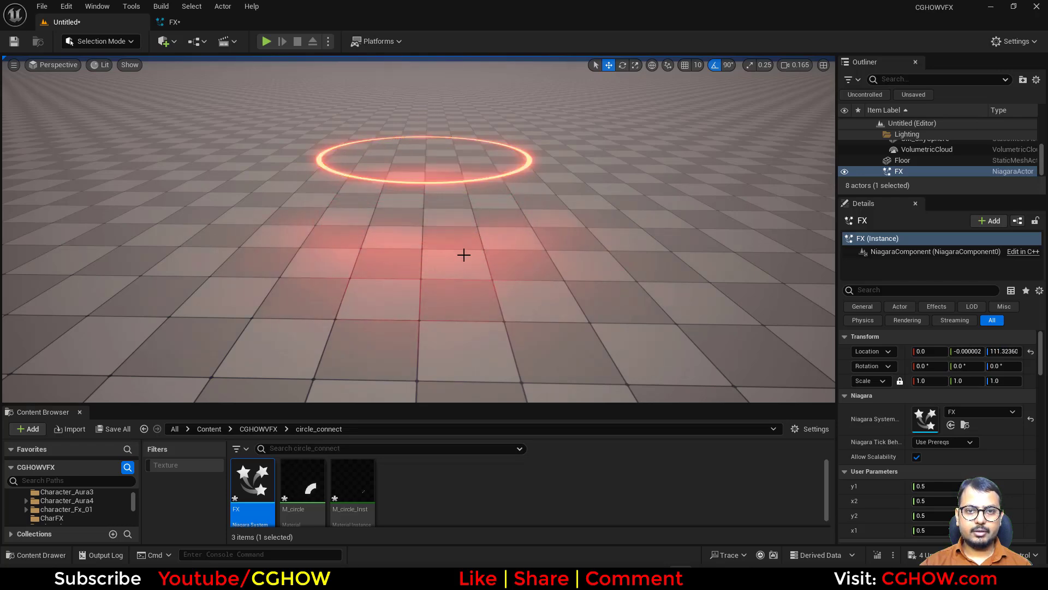
key("w")
right_click_drag(464, 255, 465, 276)
key("s")
left_click(171, 42)
mouse_move(221, 180)
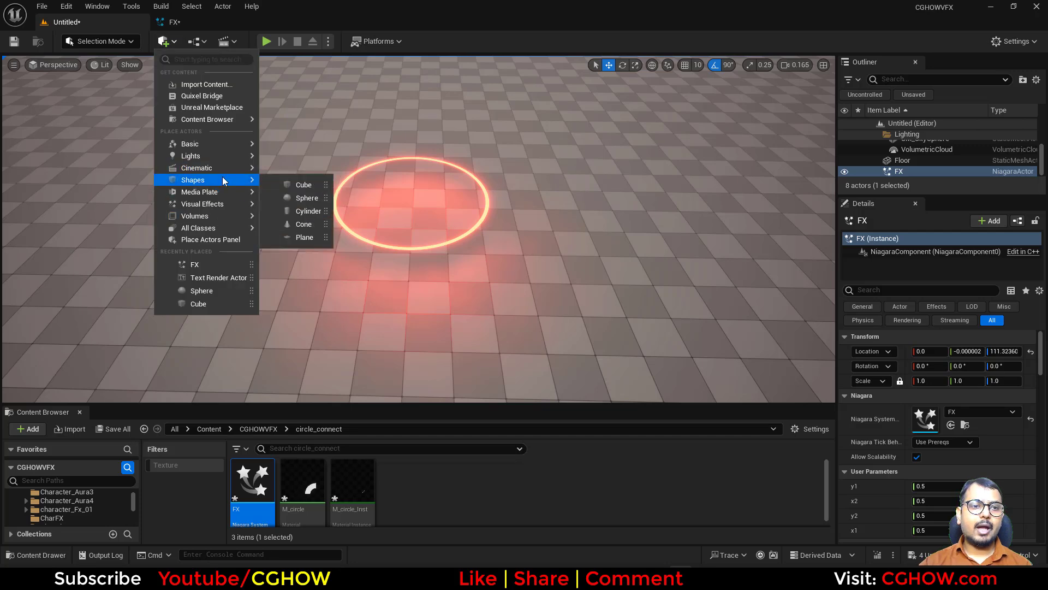
left_click_drag(311, 209, 191, 235)
key("Delete")
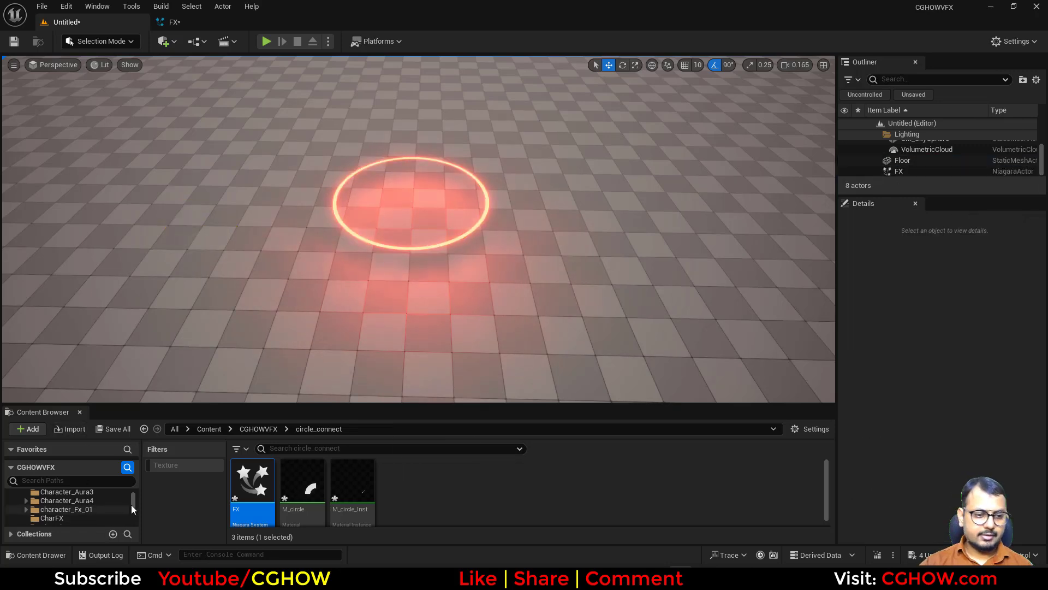
Step: Search the whole Content folder for "idle" and browse the character and animation assets
left_click_drag(131, 504, 136, 477)
left_click(52, 504)
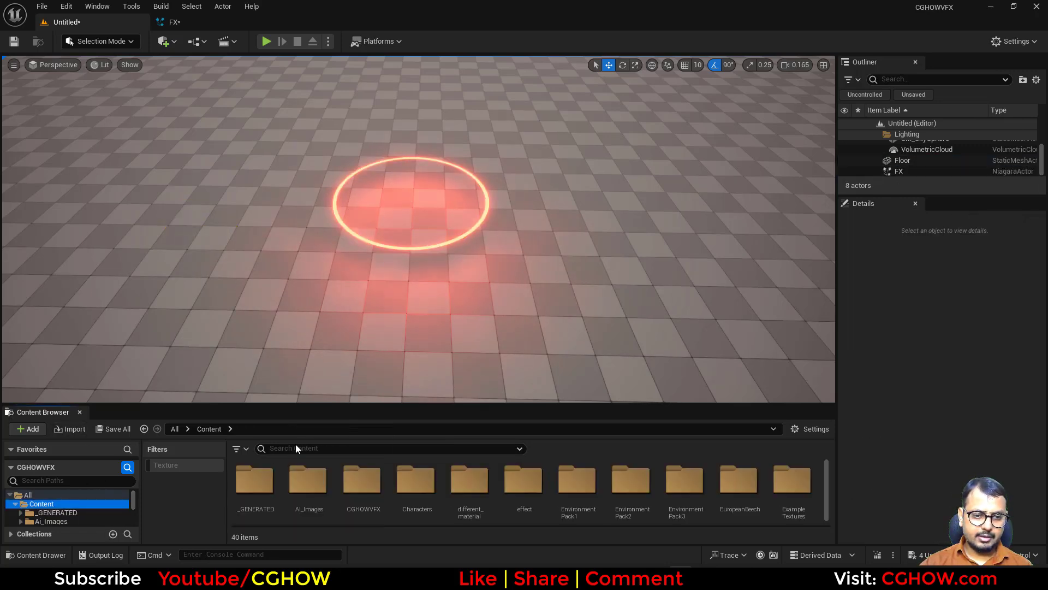
left_click(296, 445)
type("idle")
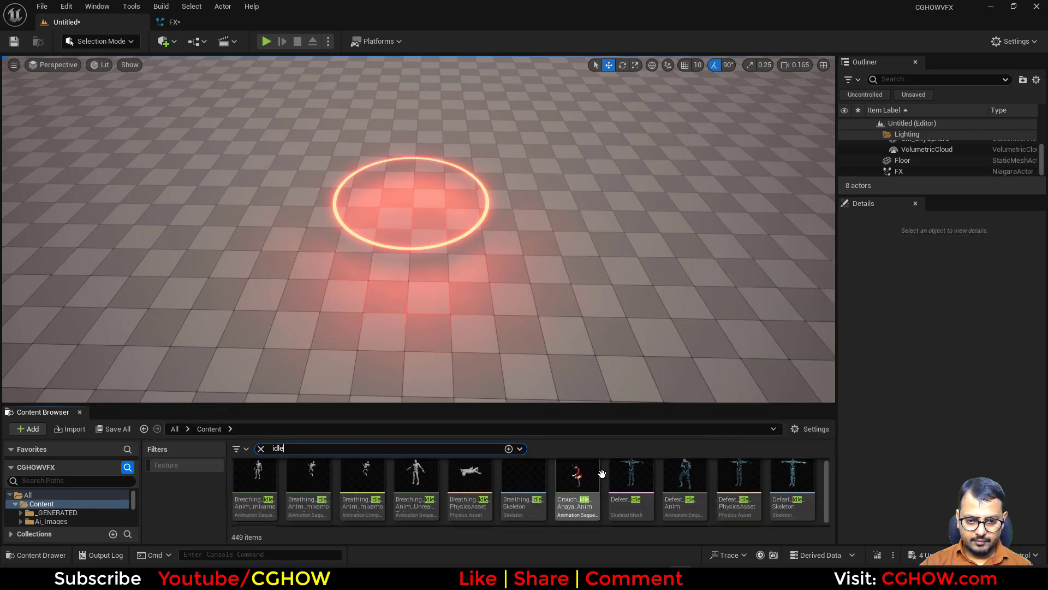
scroll(601, 477, "down", 4)
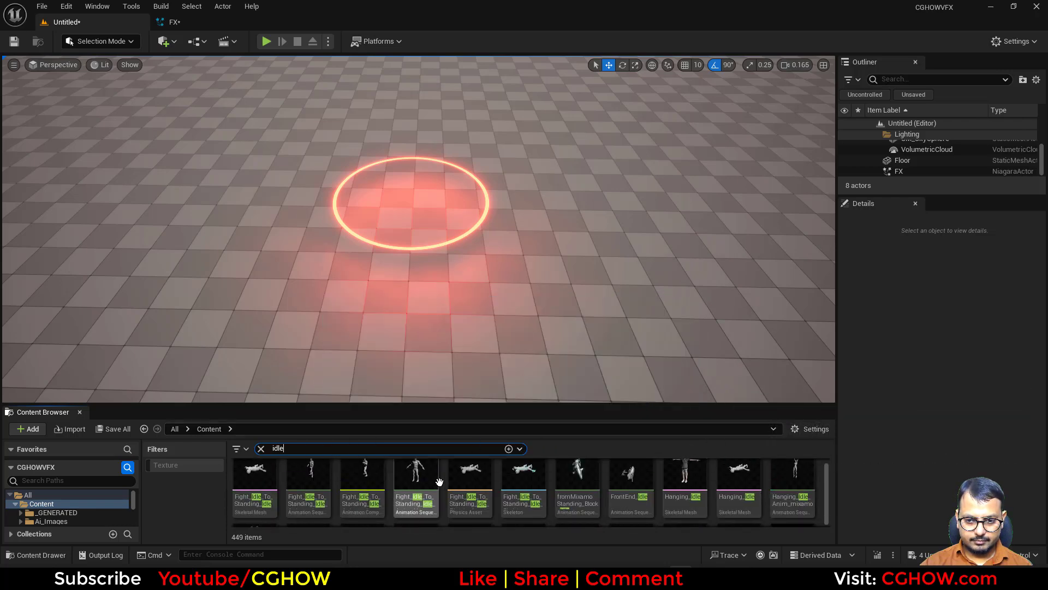
scroll(625, 512, "down", 4)
scroll(556, 495, "up", 4)
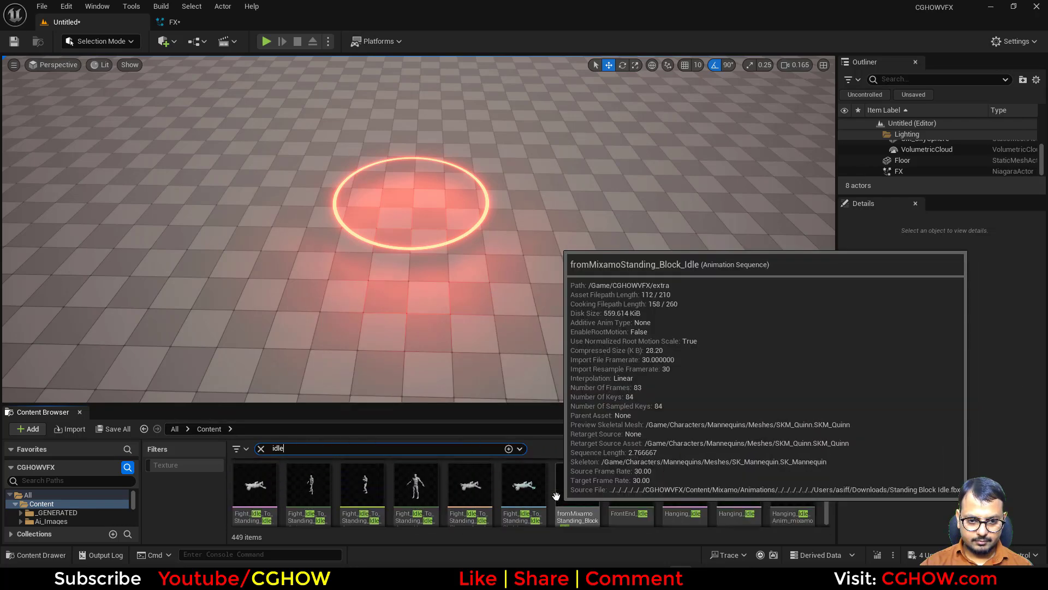
Step: Place the Idle__1__Anim_mixamo_com character animation in the level and reset its location to 0, 0, 0 inside the ring
left_click_drag(113, 407, 80, 269)
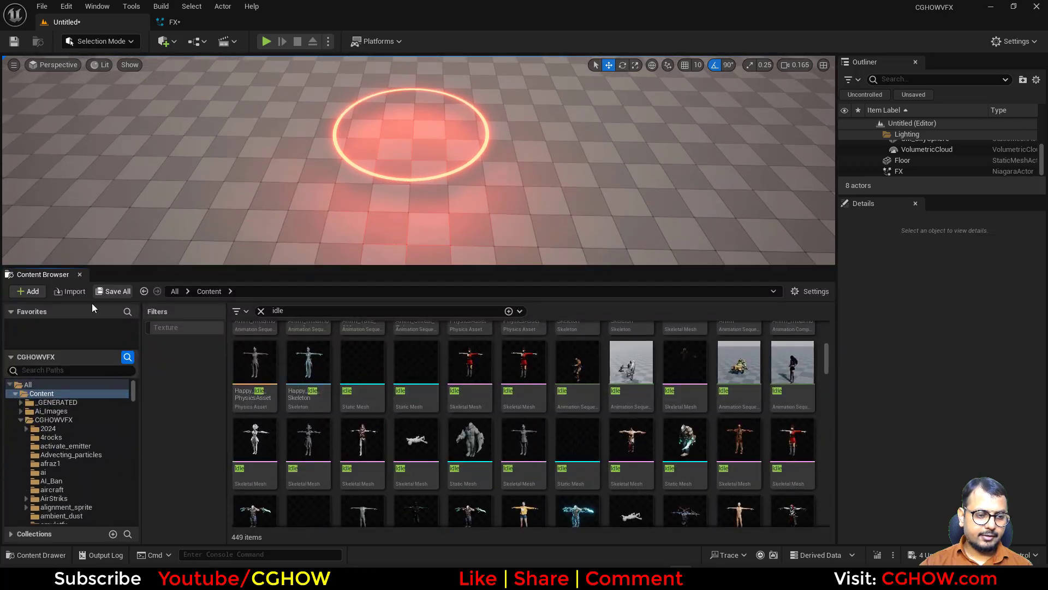
left_click(21, 420)
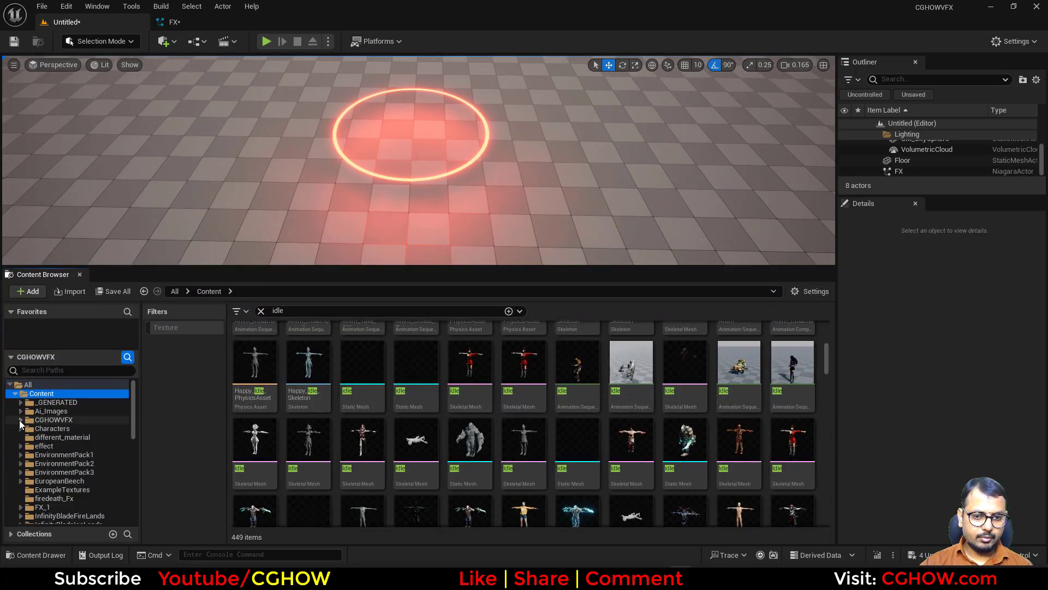
scroll(628, 415, "down", 5)
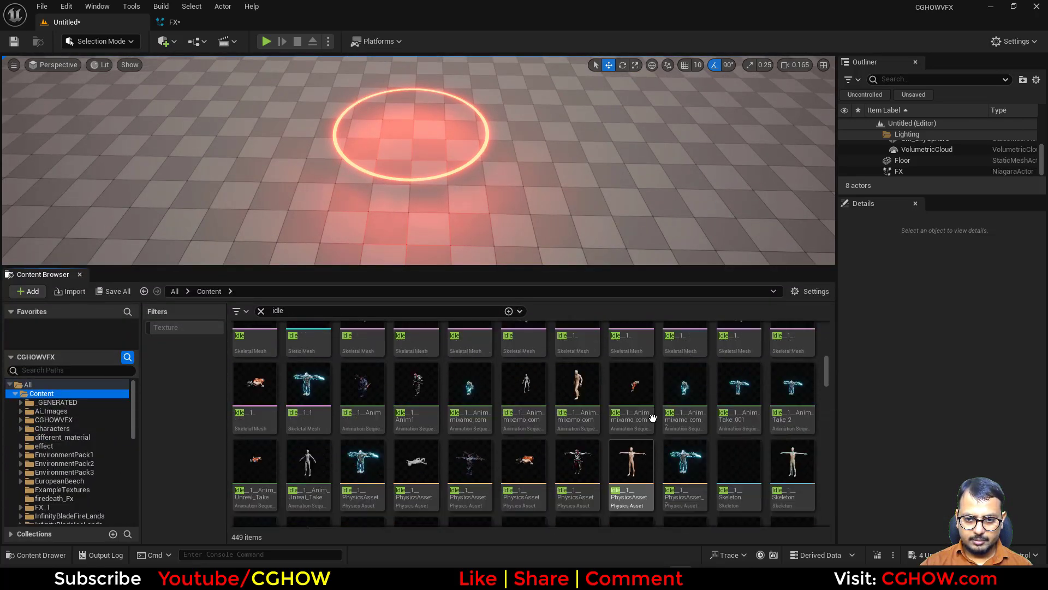
scroll(653, 418, "up", 1)
left_click_drag(578, 404, 306, 177)
left_click_drag(435, 268, 435, 445)
scroll(375, 368, "up", 3)
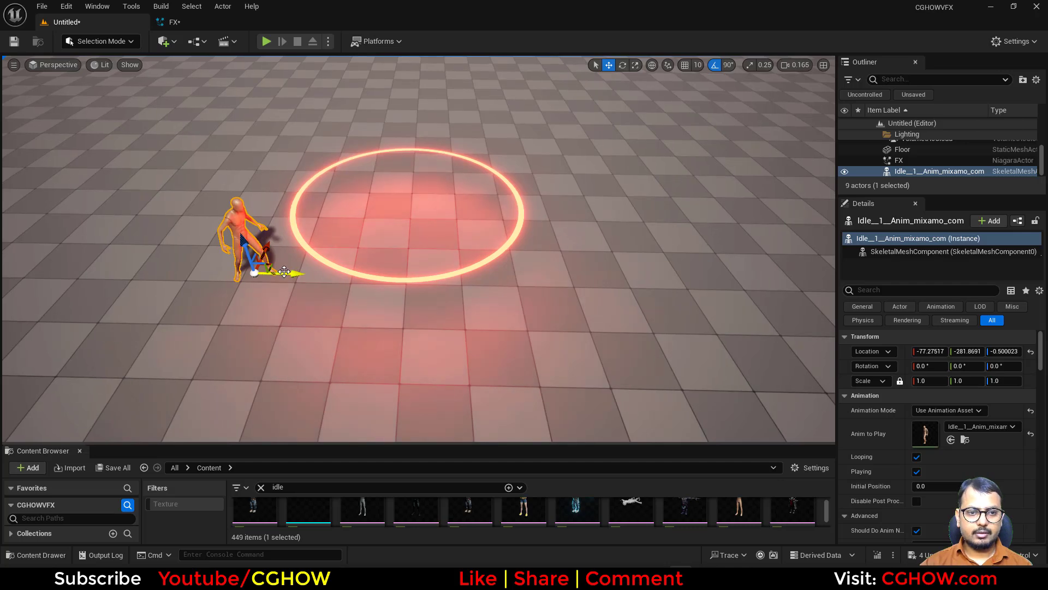
left_click_drag(284, 271, 401, 277)
scroll(401, 277, "up", 1)
left_click(1031, 352)
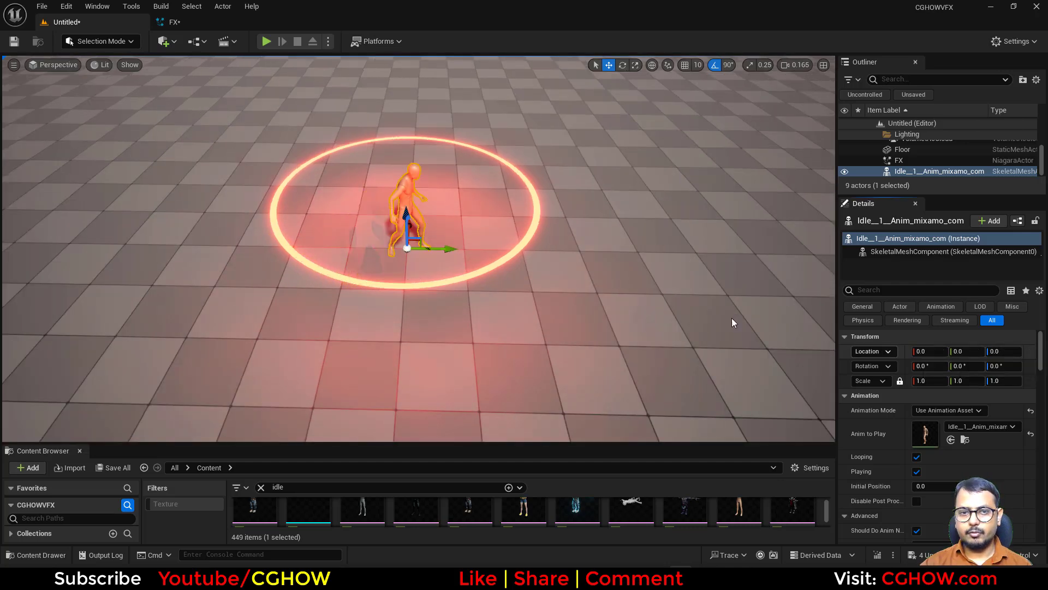
Step: Set the uniform sprite size in the FX system's Initialize Particle module to about 593, and check the ring in the level
left_click(174, 22)
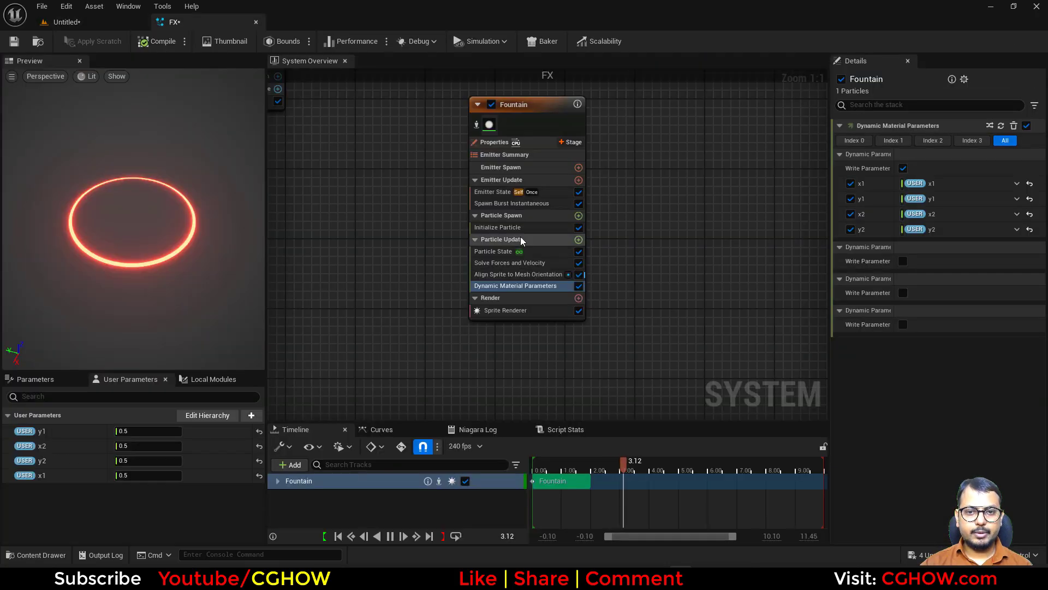
left_click(508, 227)
left_click_drag(948, 321, 923, 322)
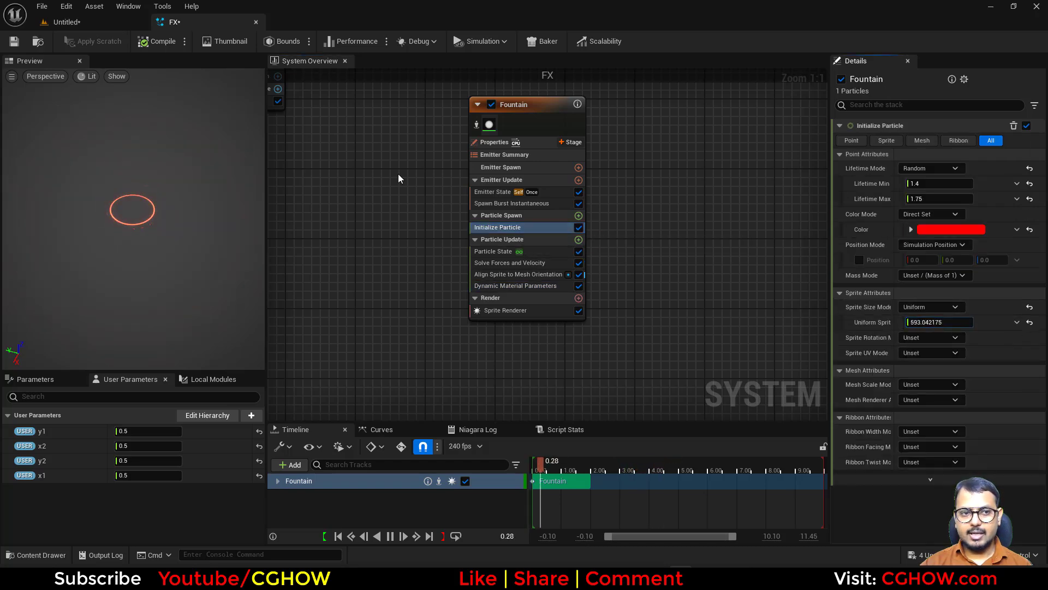
left_click(79, 25)
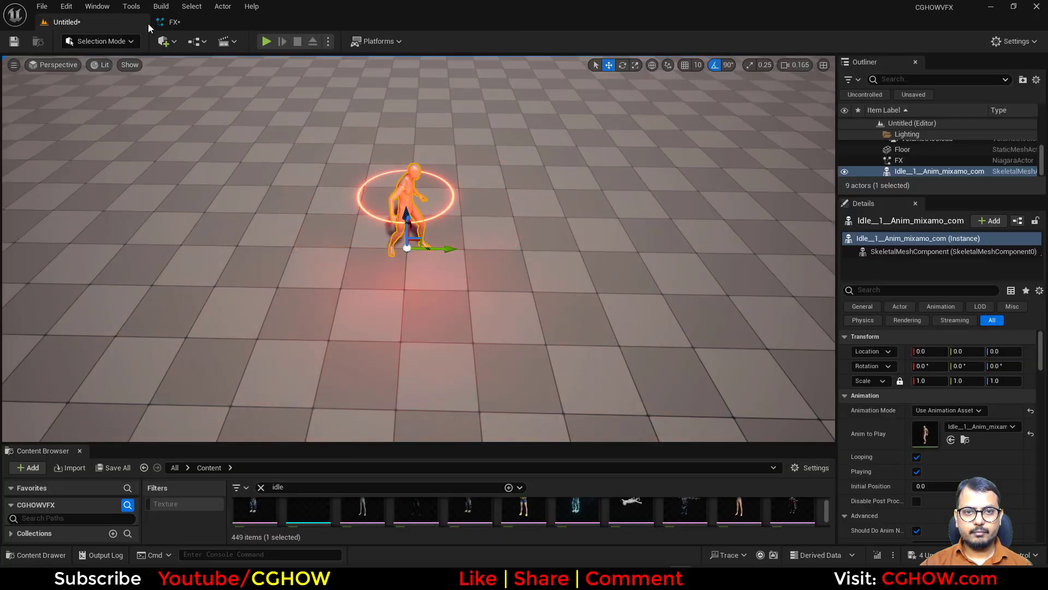
left_click(171, 24)
left_click(93, 20)
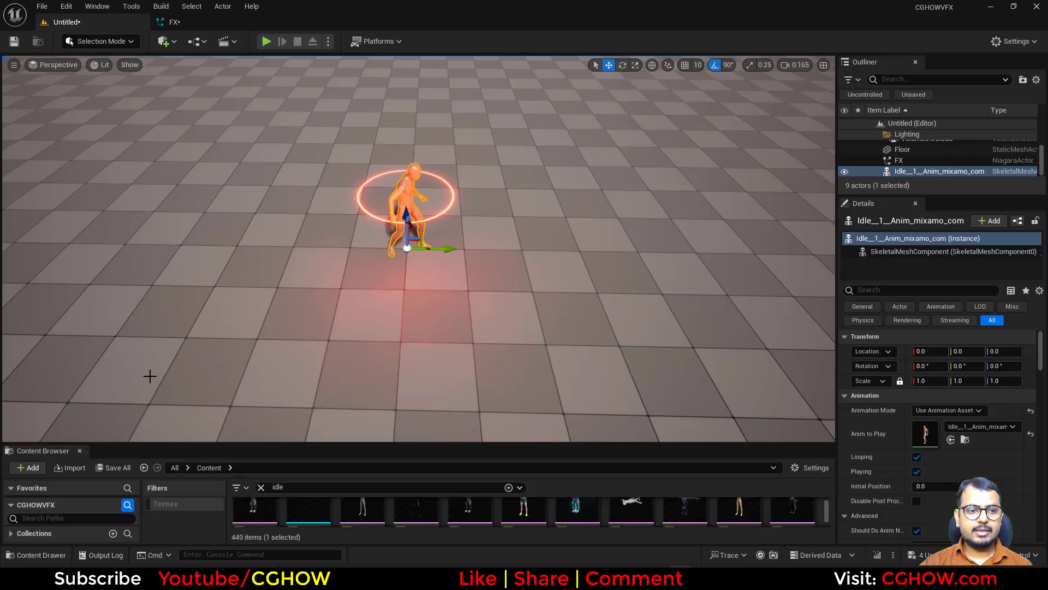
Step: Open the M_circle_Inst material instance beside the level and lower its width parameter to about 0.965 to thicken the ring
left_click(174, 22)
left_click(39, 44)
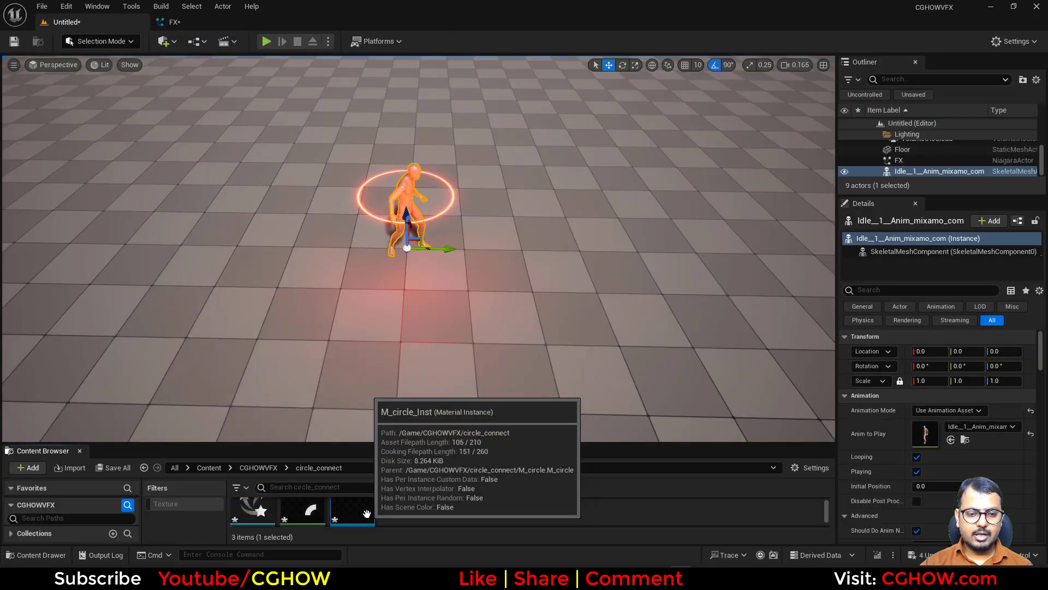
double_click(354, 510)
left_click_drag(287, 27, 425, 355)
left_click(82, 23)
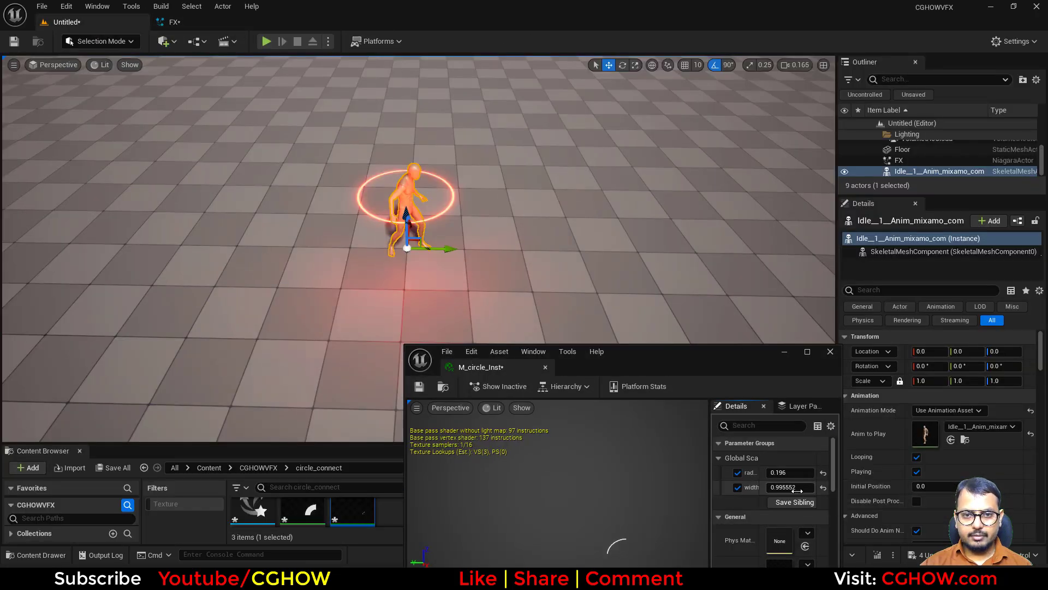
mouse_move(797, 490)
left_mouse_down()
mouse_move(776, 491)
mouse_move(795, 487)
left_mouse_up()
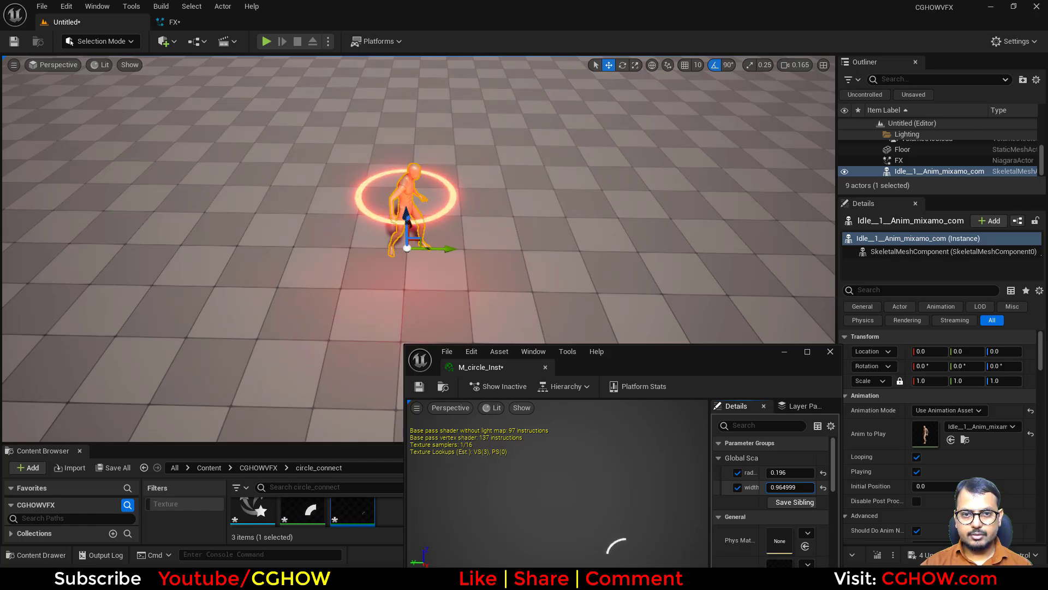
left_click(829, 355)
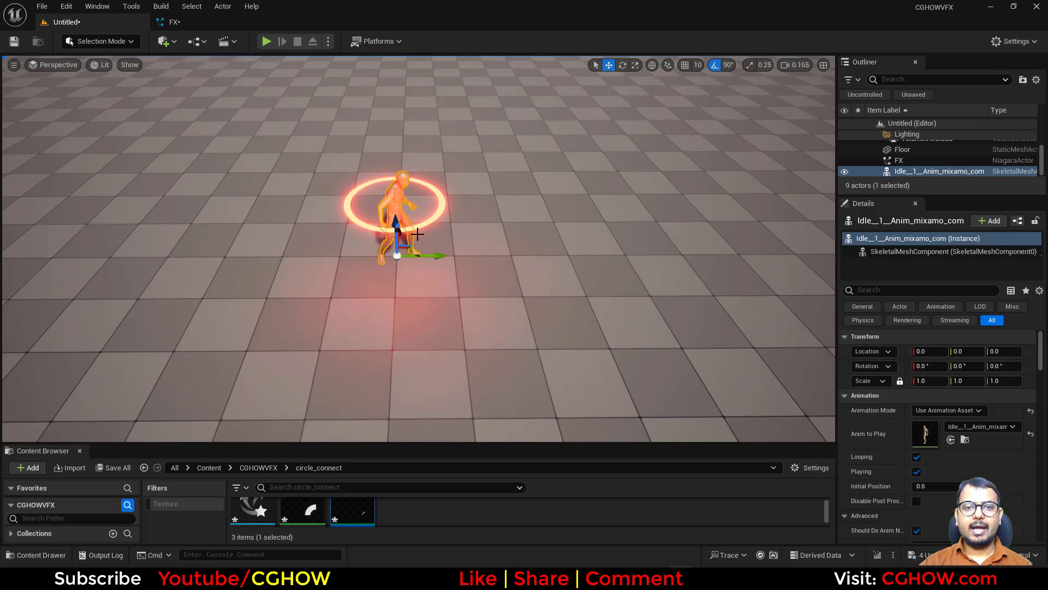
Step: Duplicate the idle character along Y, rotate the copy about 90° around Z without angle snapping, and move it to Y about 265
left_click_drag(436, 255, 576, 256, "alt")
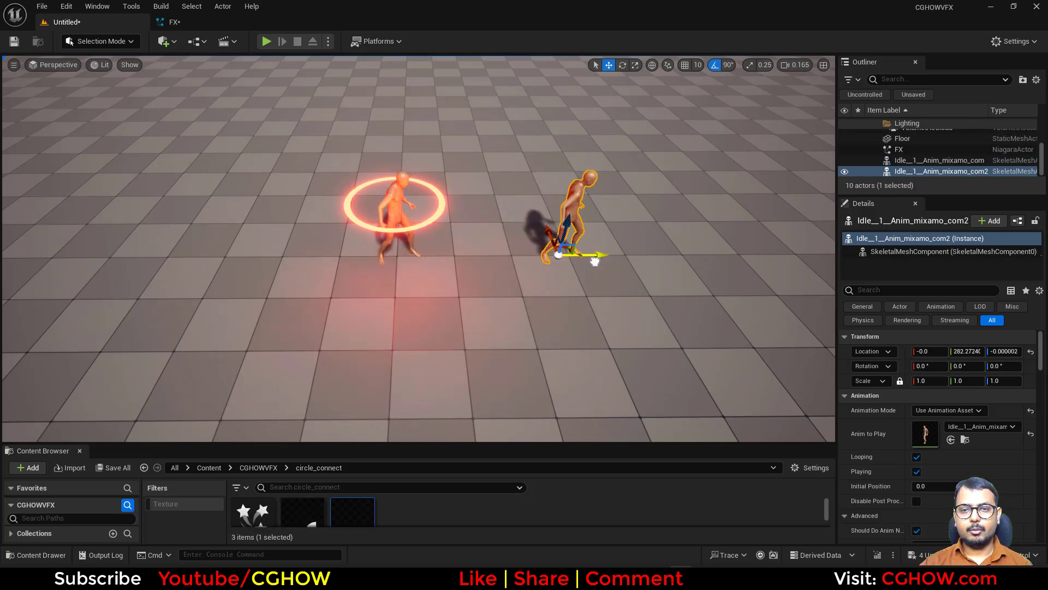
key("e")
left_click_drag(550, 292, 600, 282)
left_click(713, 65)
key("w")
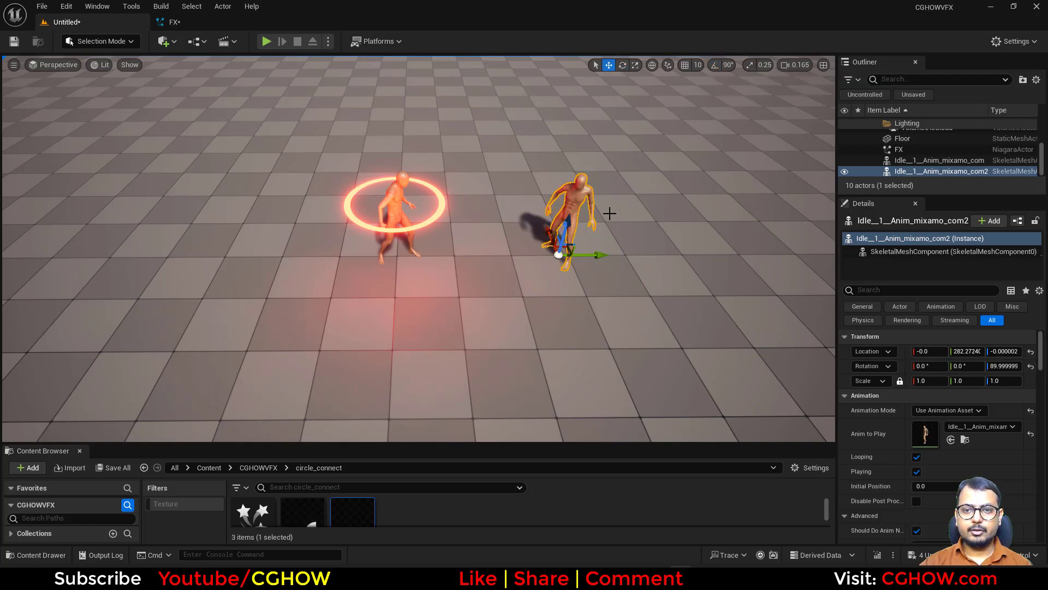
mouse_move(596, 261)
left_mouse_down()
mouse_move(464, 260)
mouse_move(614, 266)
mouse_move(577, 256)
left_mouse_up()
right_click_drag(578, 256, 590, 227)
right_click_drag(471, 266, 470, 270)
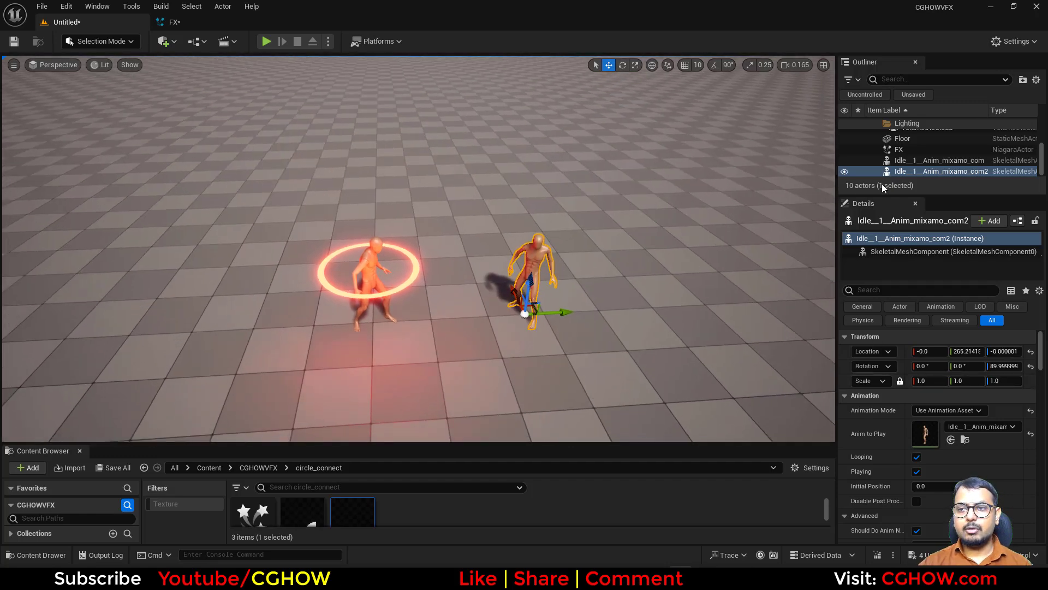
Step: Try the FX actor's y1 user parameter at 0.62, and set it back to 0.5
left_click(906, 150)
scroll(929, 431, "down", 5)
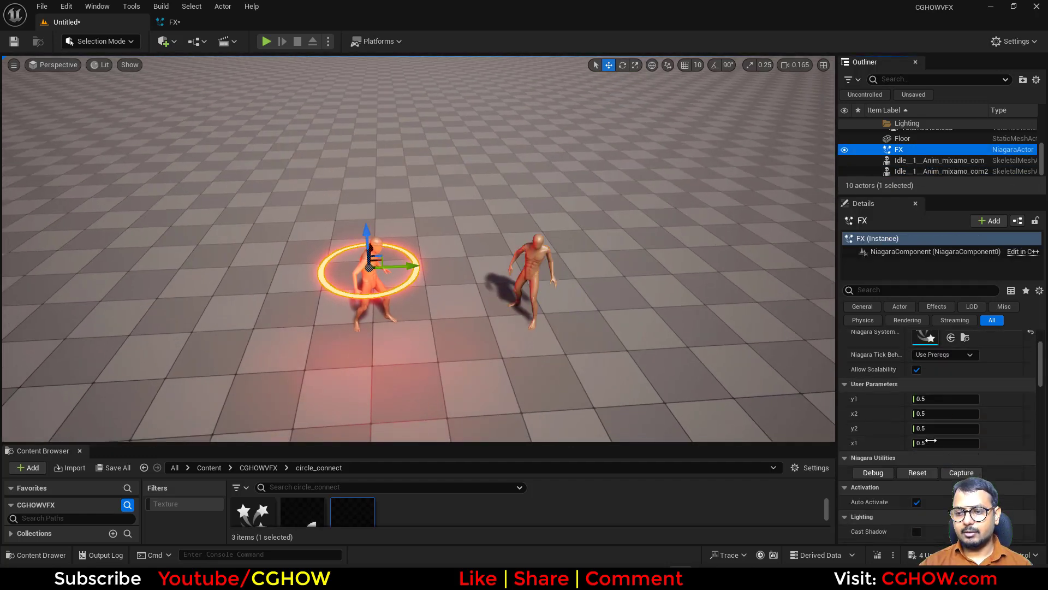
left_click_drag(927, 400, 944, 401)
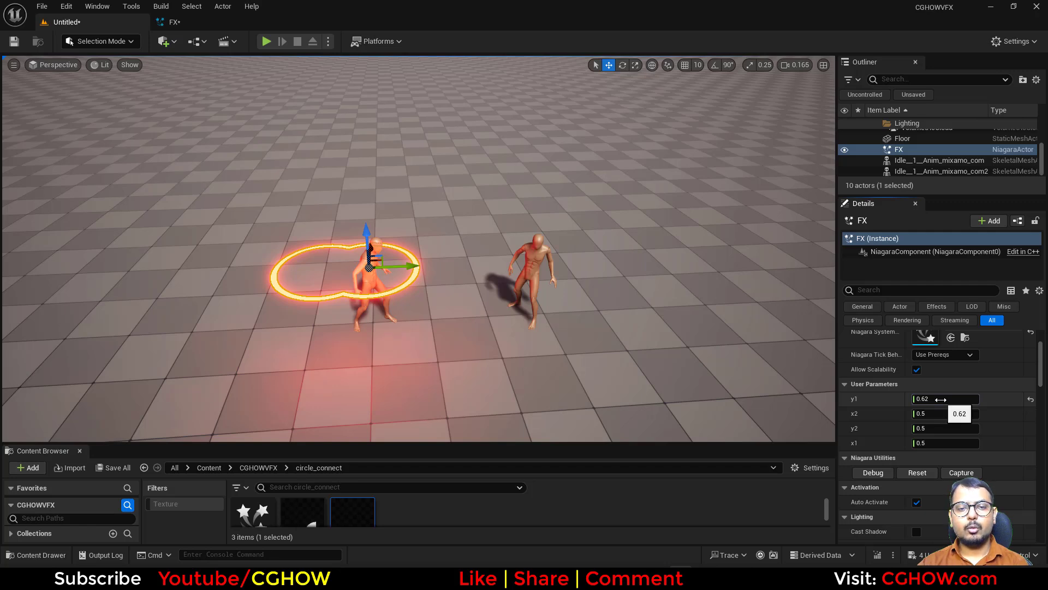
type(".5")
key("Return")
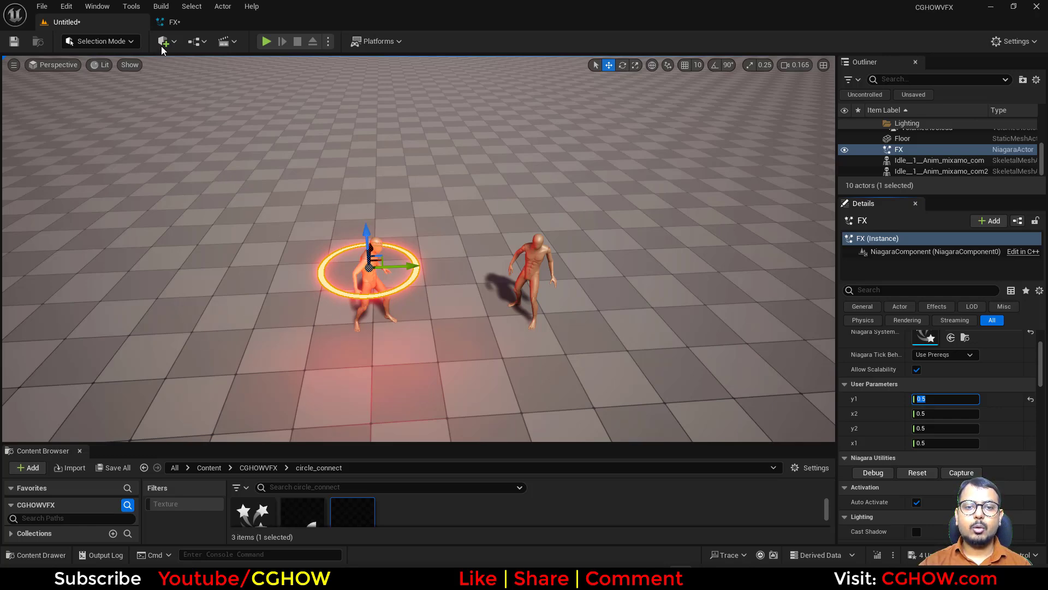
Step: Add a second Sprite Renderer to the Fountain emitter, reset its material to None, and inspect the full sprite area in the level
left_click(174, 22)
left_click(579, 298)
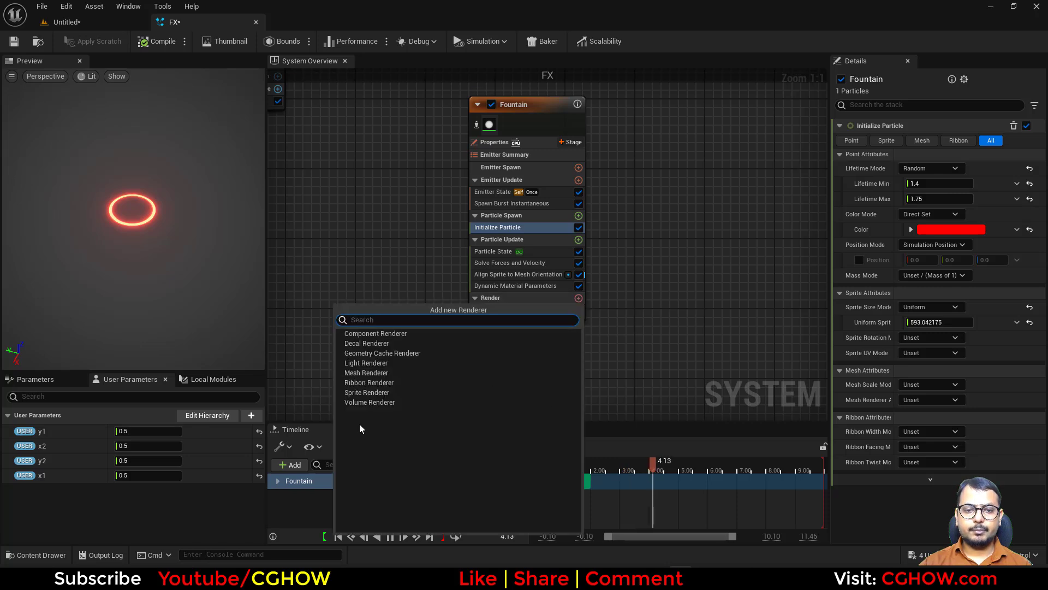
left_click(361, 392)
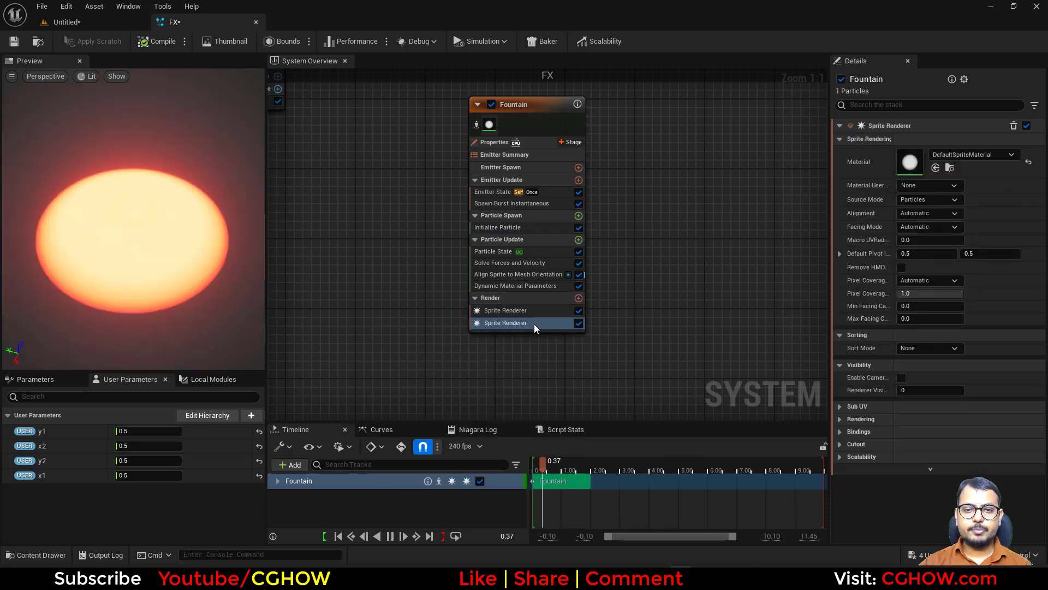
left_click(1029, 162)
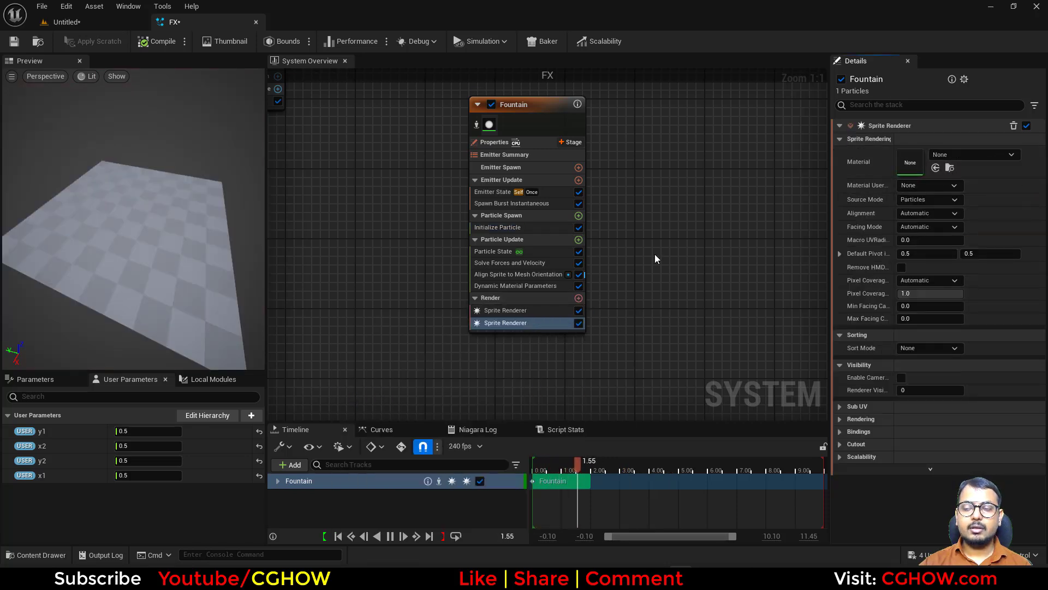
scroll(88, 296, "down", 2)
scroll(99, 273, "up", 4)
right_click_drag(105, 248, 105, 284)
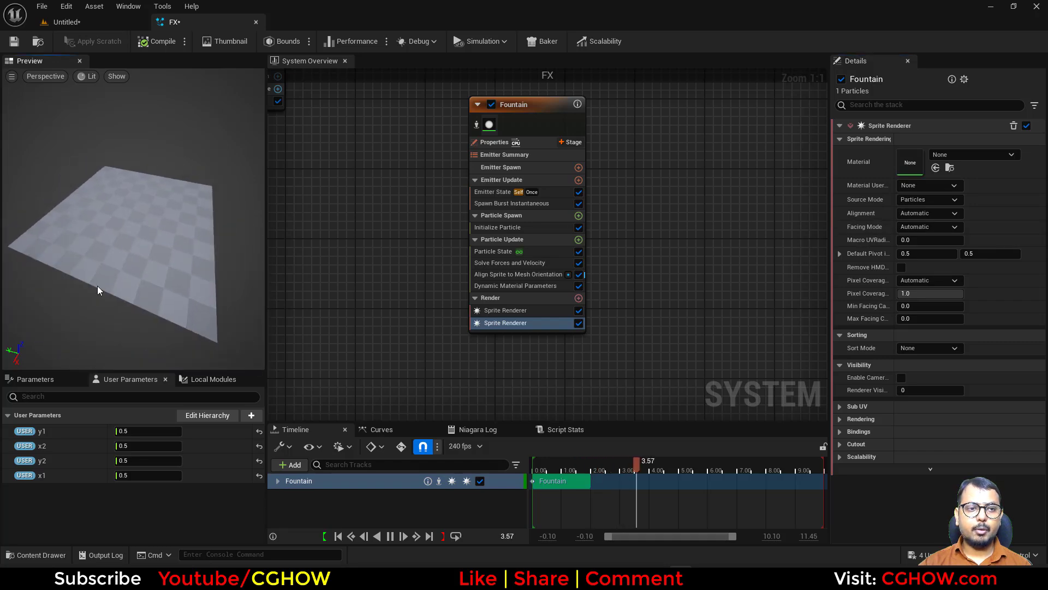
left_click(66, 22)
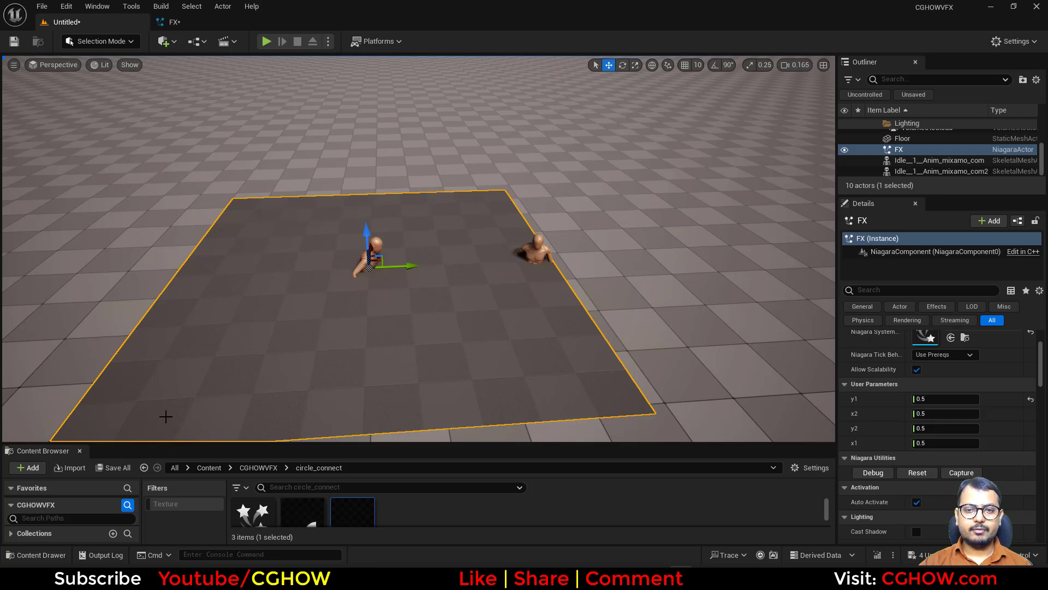
right_click_drag(386, 249, 376, 251)
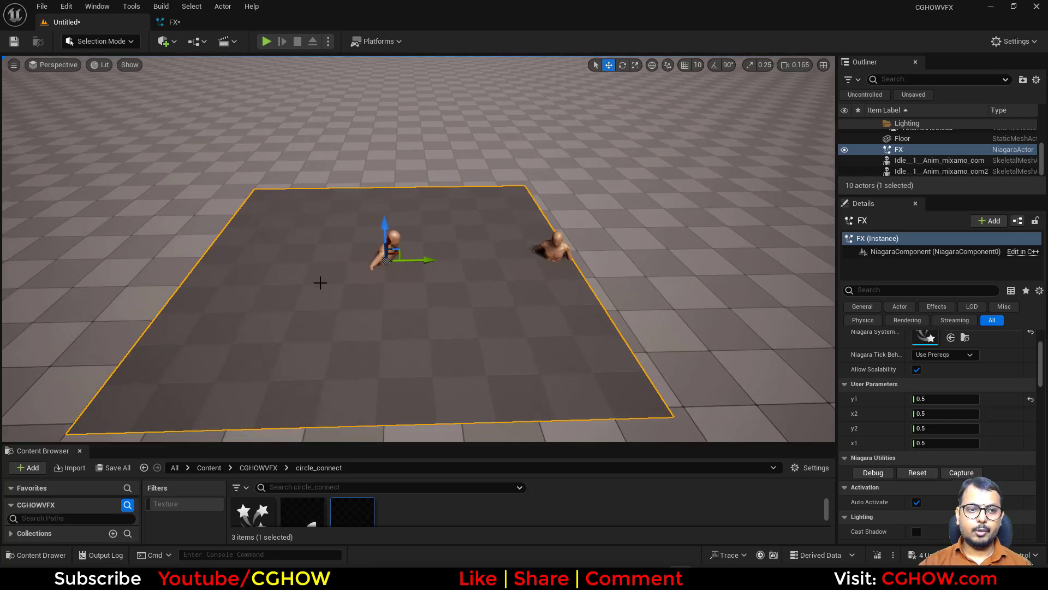
Step: Move the second character to Y 300 and shift it along X to about 44
left_click(558, 252)
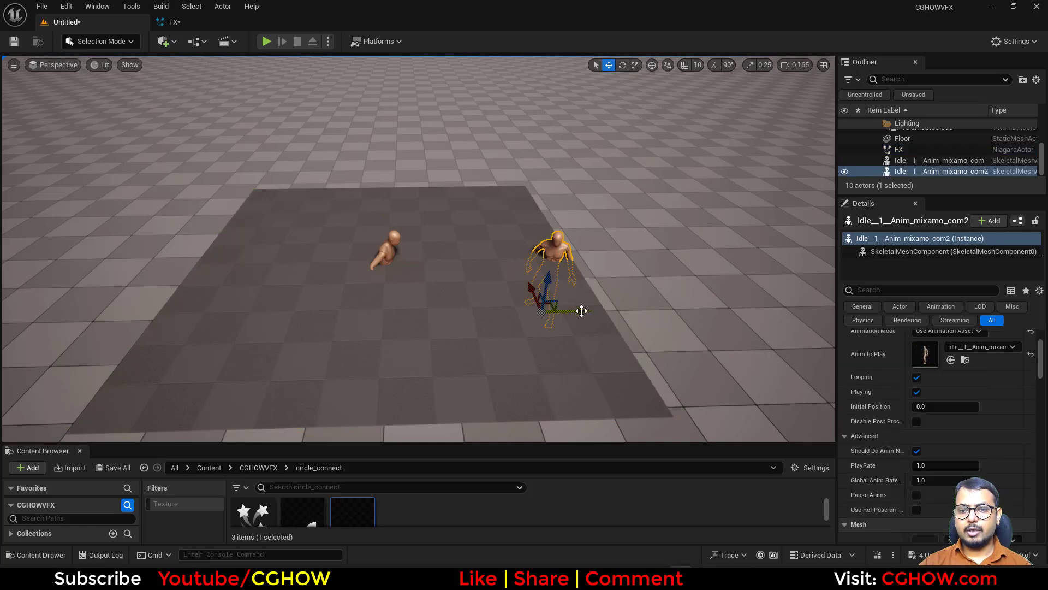
left_click_drag(580, 310, 597, 311)
scroll(949, 421, "up", 3)
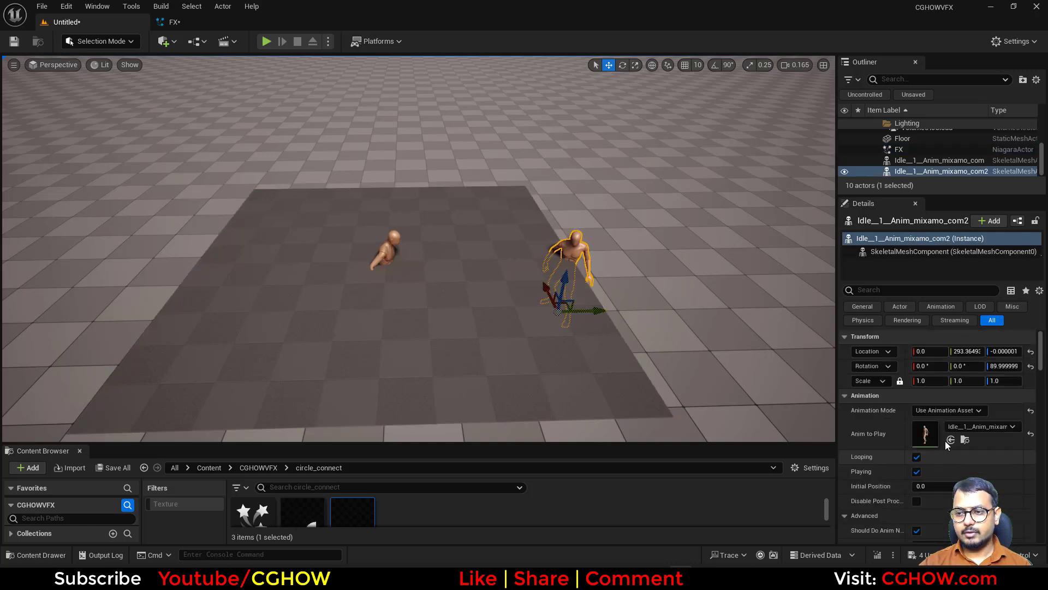
left_click(966, 351)
type("300")
key("Return")
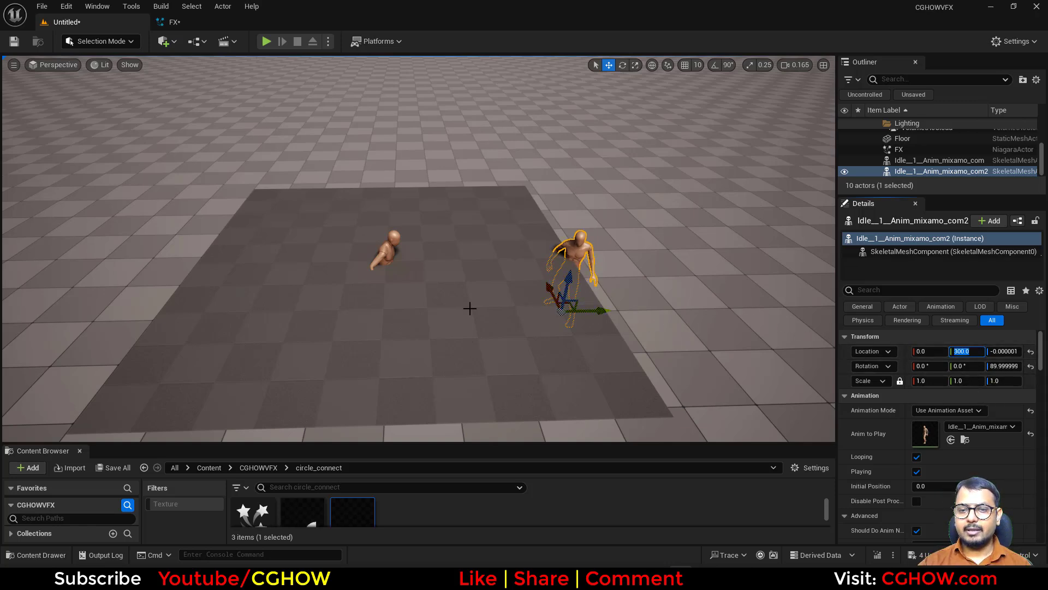
left_click_drag(549, 293, 535, 274)
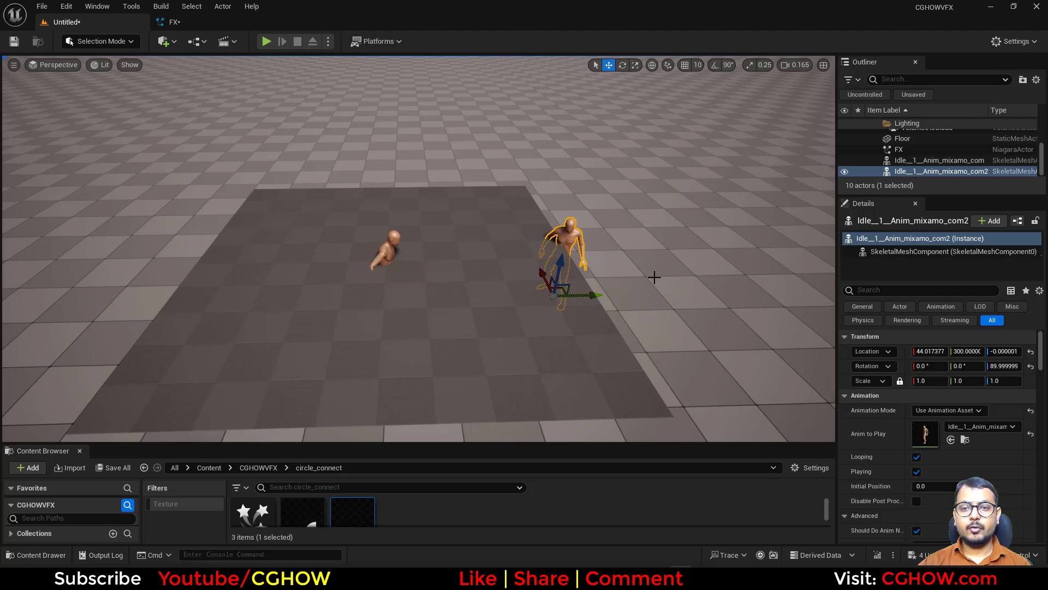
Step: Check the sprite size in Initialize Particle against the level, and disable the Fountain emitter's second Sprite Renderer
left_click(241, 22)
left_click(498, 227)
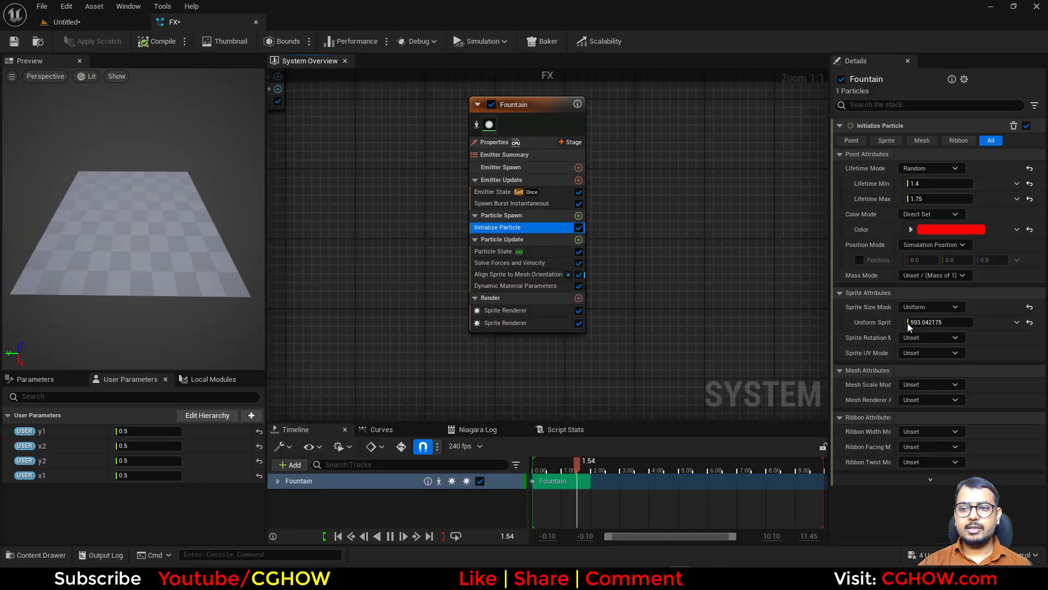
left_click(130, 29)
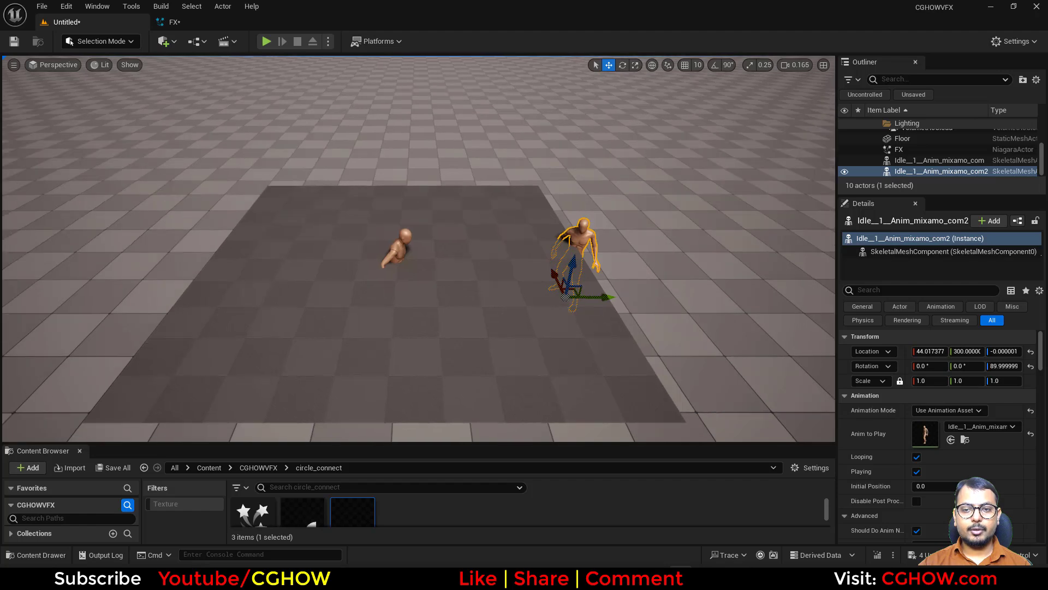
left_click(214, 23)
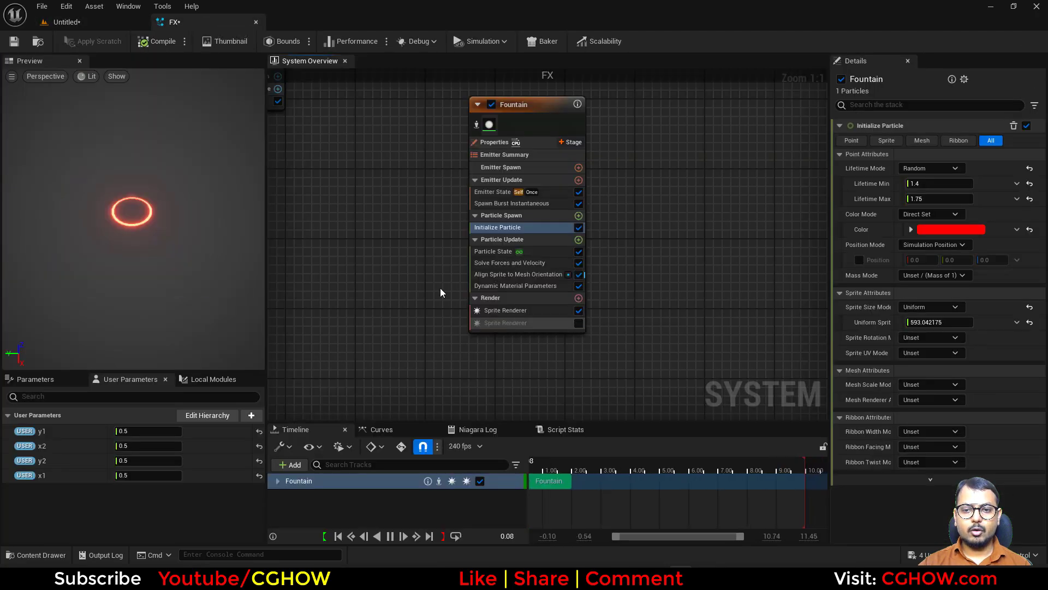
left_click(65, 21)
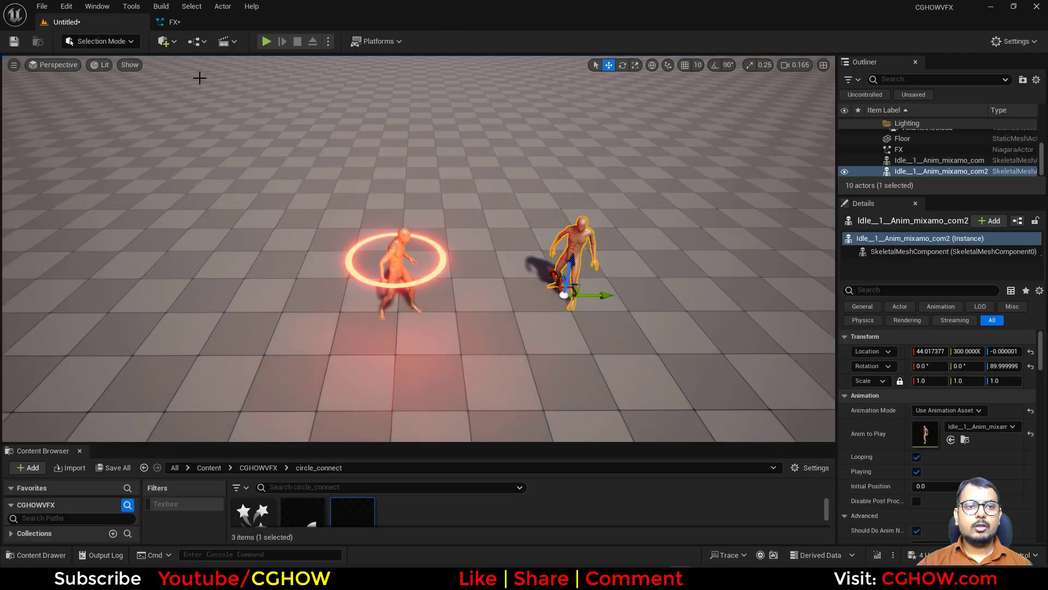
Step: Open the Level Blueprint, save the level as map in the circle_connect folder, and save all remaining unsaved assets
left_click(196, 41)
left_click(275, 119)
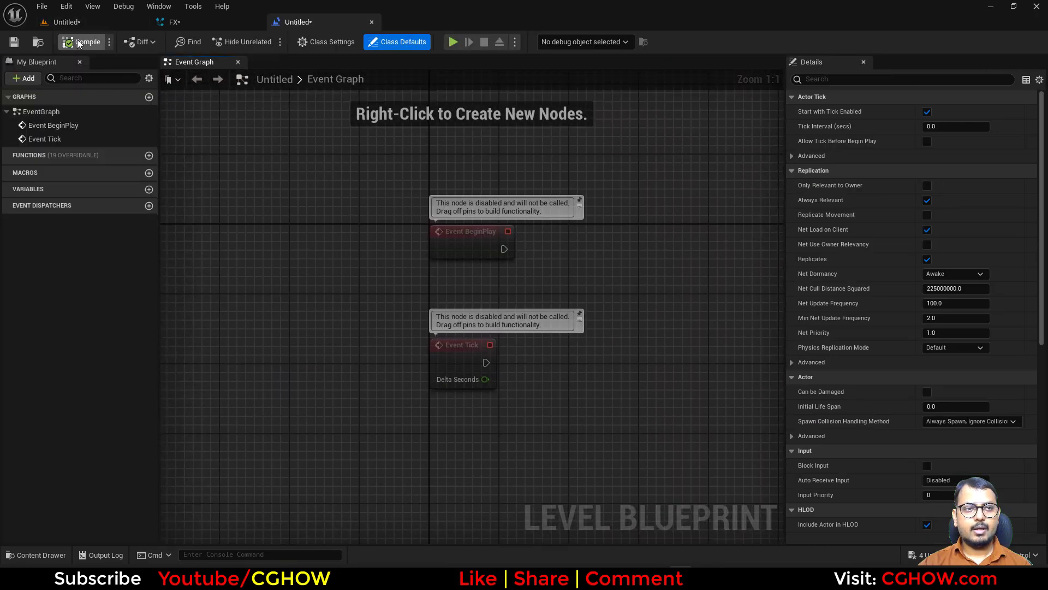
left_click(81, 26)
left_click(14, 42)
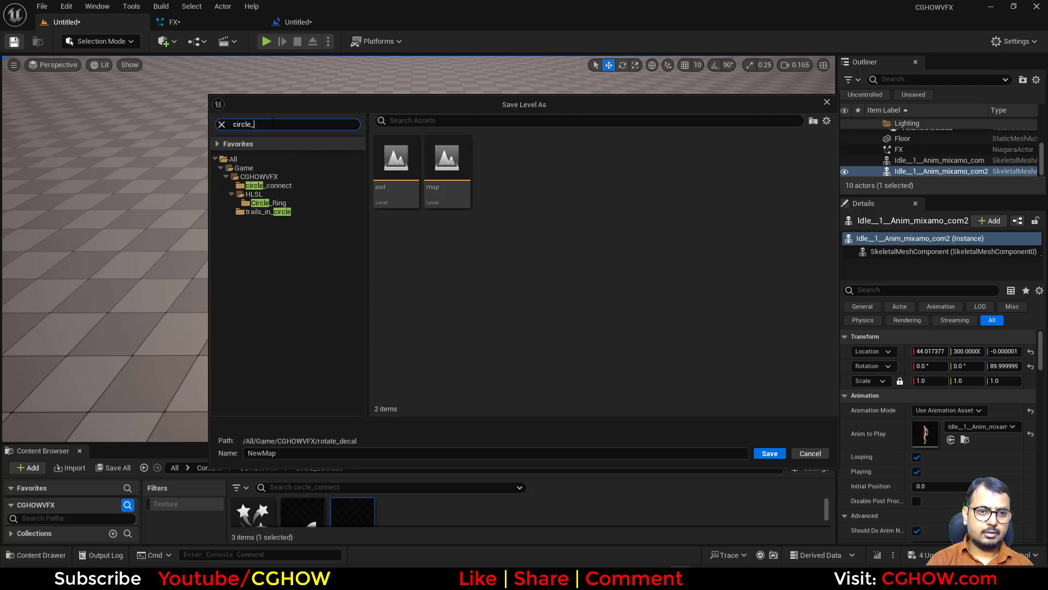
left_click(283, 185)
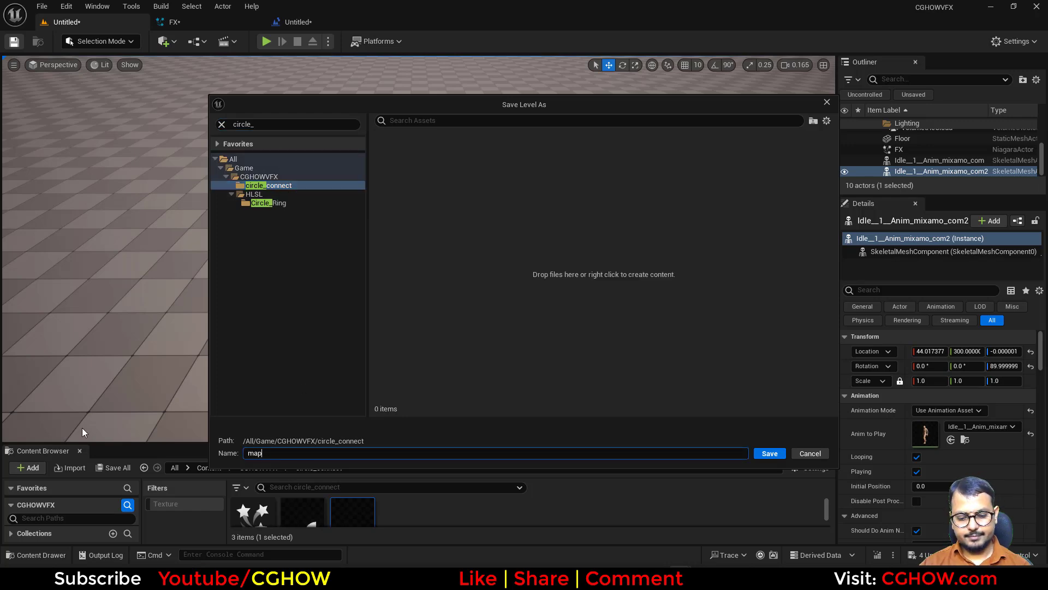
type("map")
key("Return")
left_click(102, 468)
left_click(625, 408)
Step: Open the Level Blueprint, try to rearrange its layout, and close it together with the FX system editor
left_click(201, 43)
left_click(264, 119)
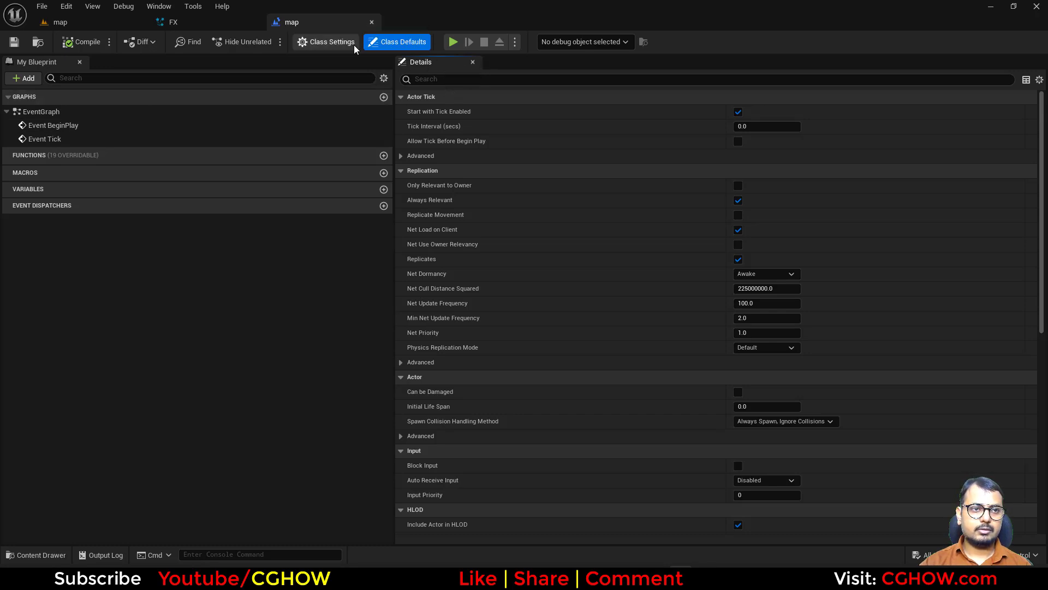
left_click_drag(442, 62, 219, 67)
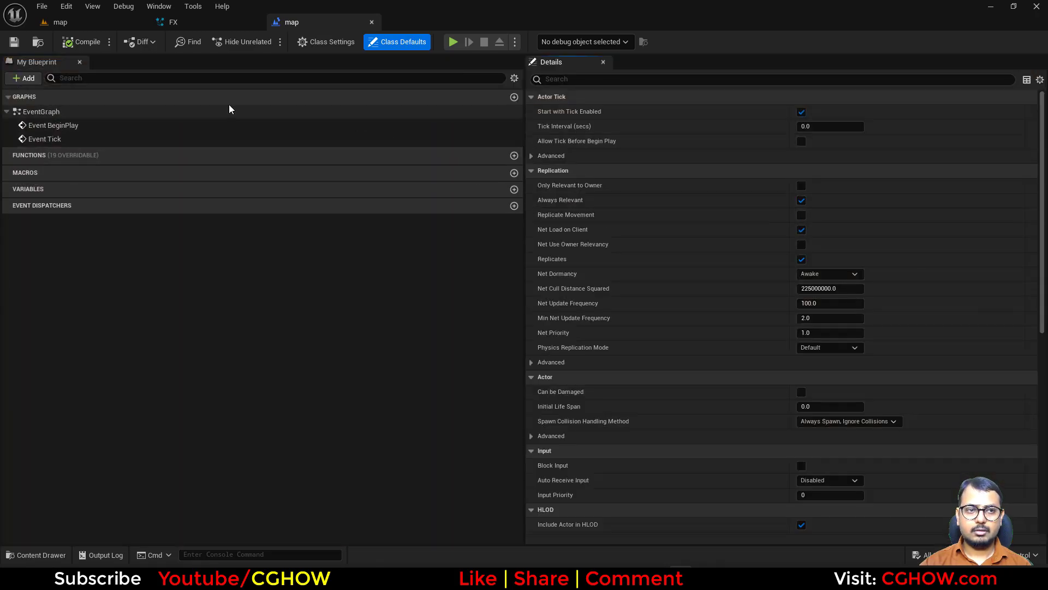
left_click(160, 6)
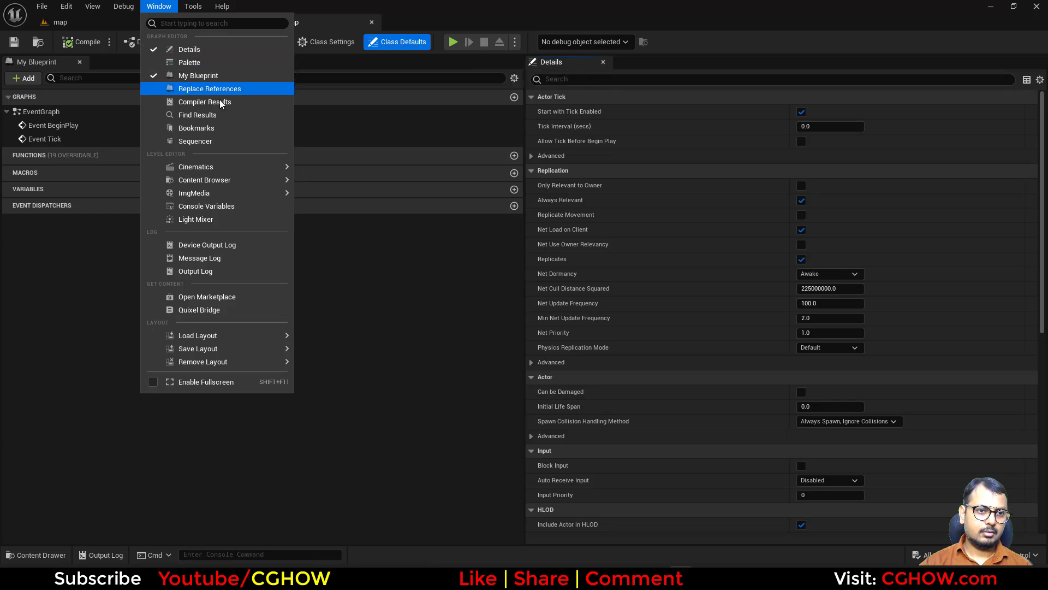
mouse_move(231, 335)
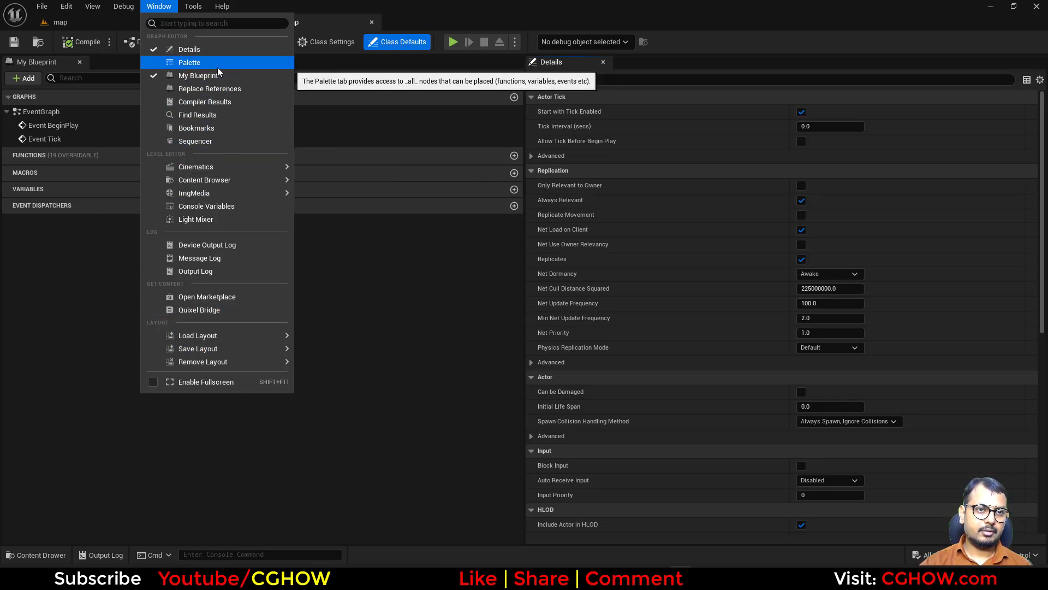
left_click(326, 28)
left_click(205, 23)
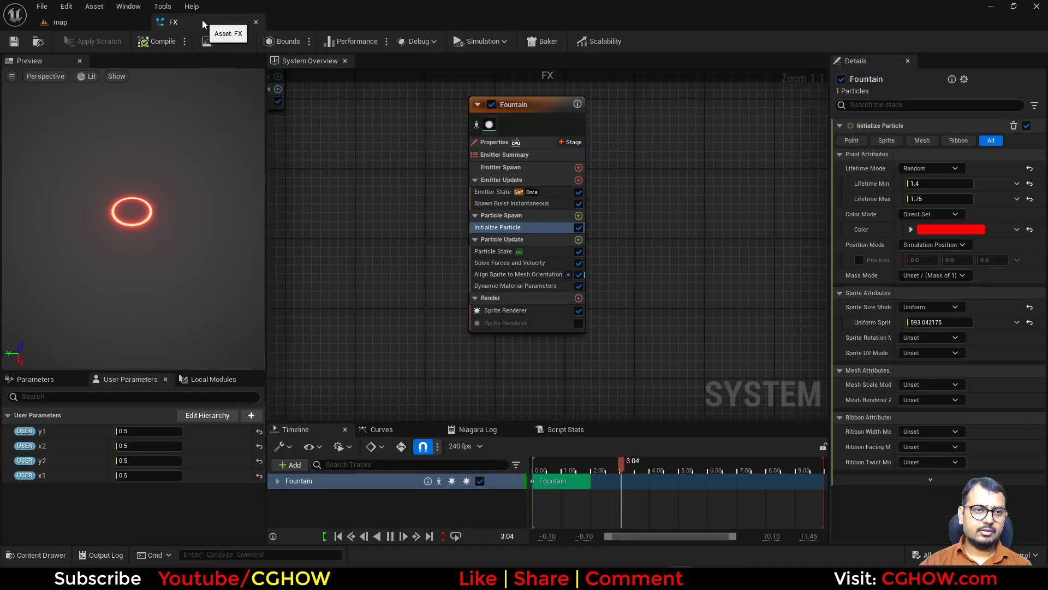
middle_click(203, 21)
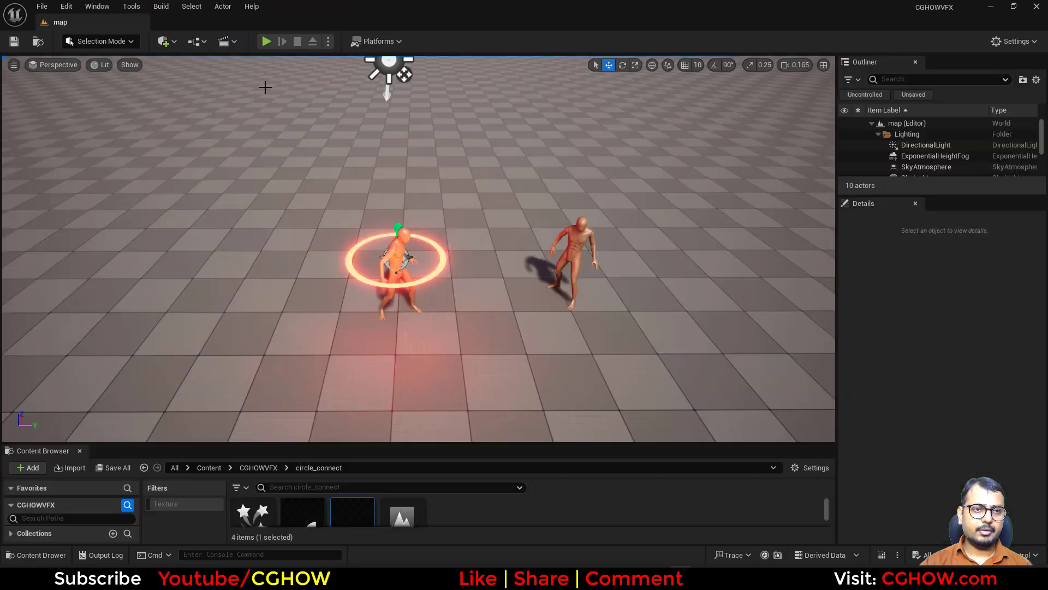
Step: Reopen the Level Blueprint and dock Details on the right side of the Event Graph
left_click(201, 41)
left_click(295, 115)
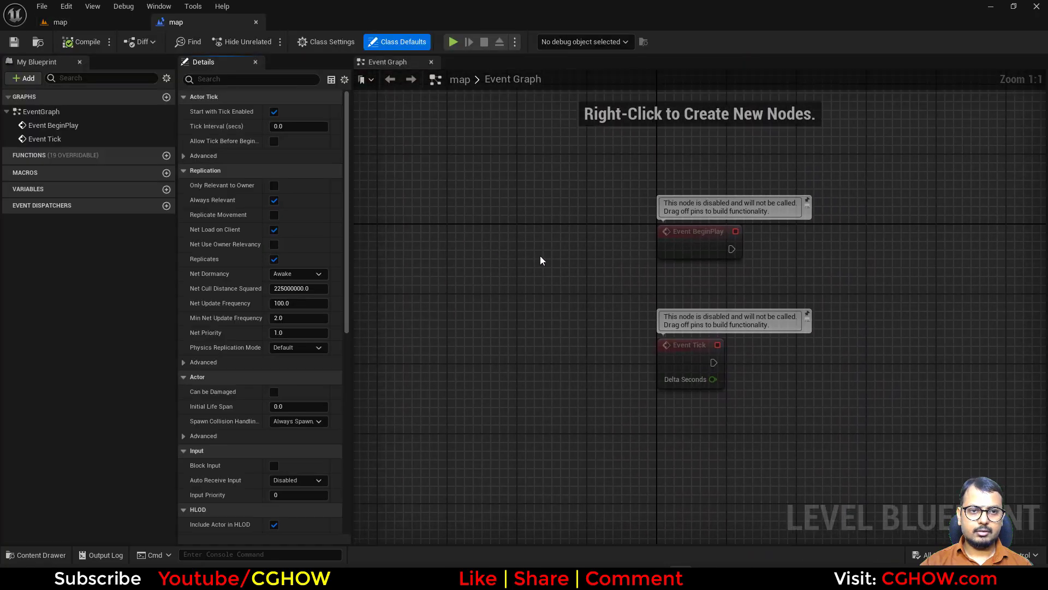
scroll(496, 245, "down", 4)
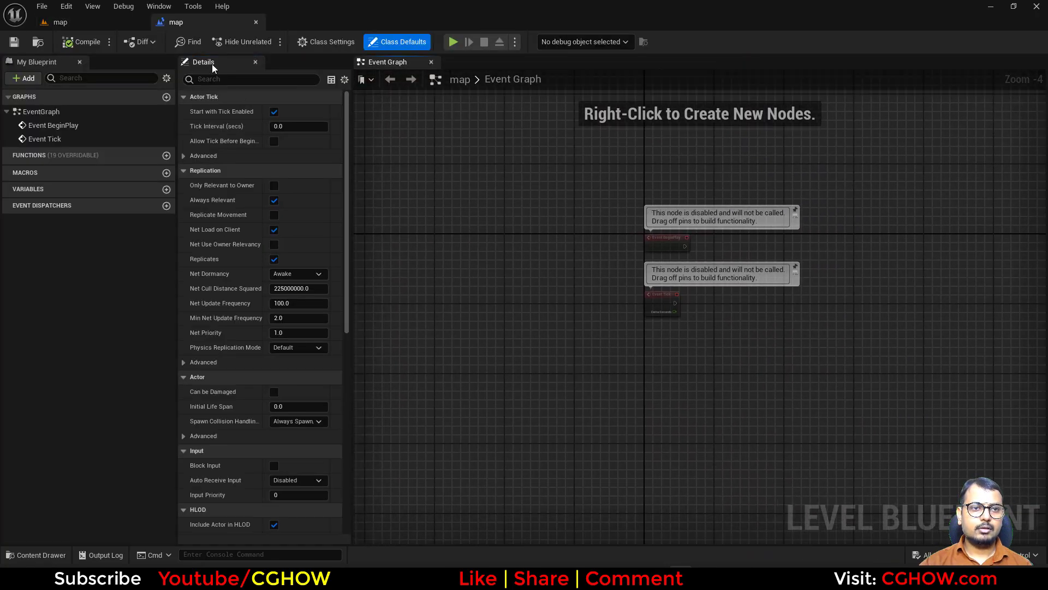
left_click_drag(205, 61, 794, 262)
scroll(344, 314, "up", 4)
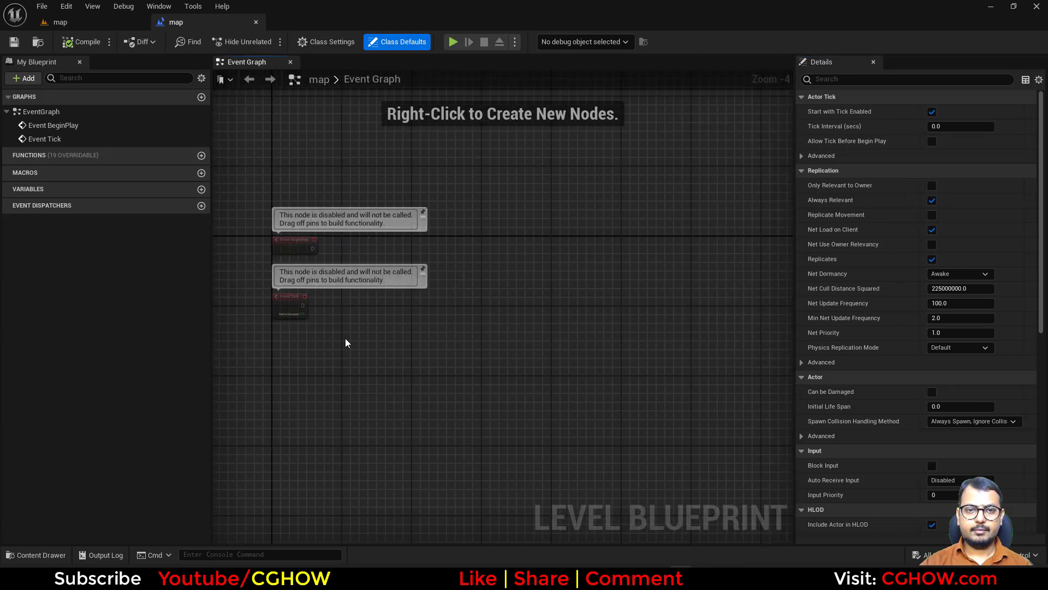
Step: Select the FX actor in the level and create a reference to it in the Level Blueprint's Event Graph
left_click(82, 22)
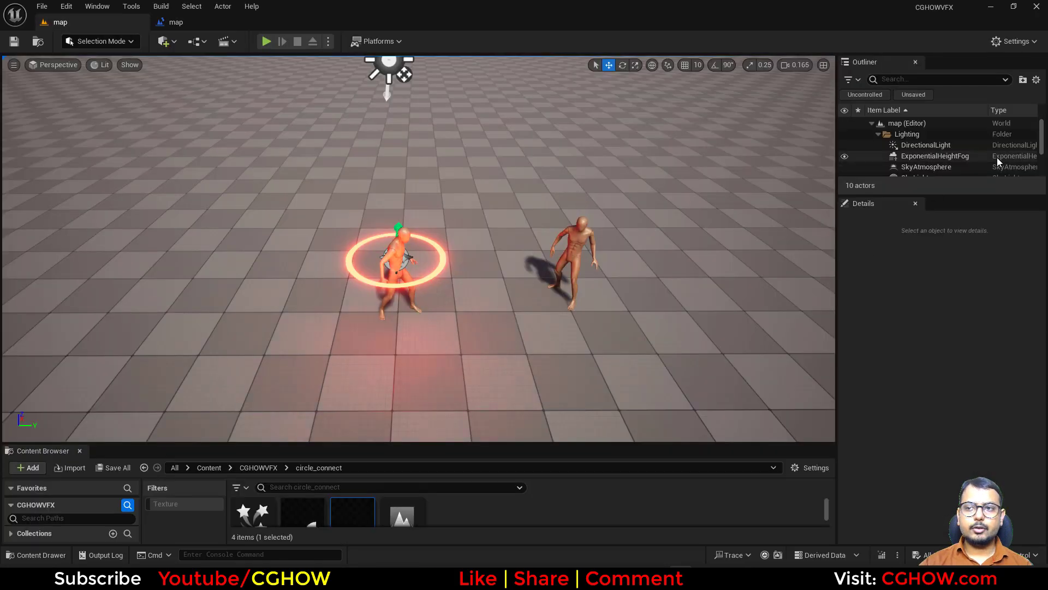
scroll(921, 168, "down", 3)
left_click(899, 173)
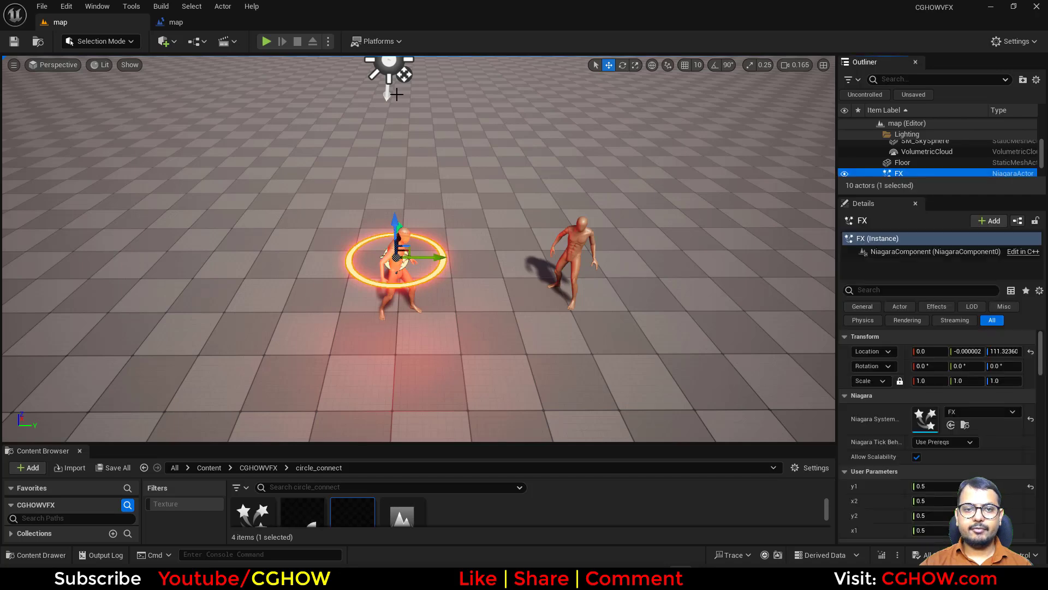
left_click(186, 24)
right_click(483, 228)
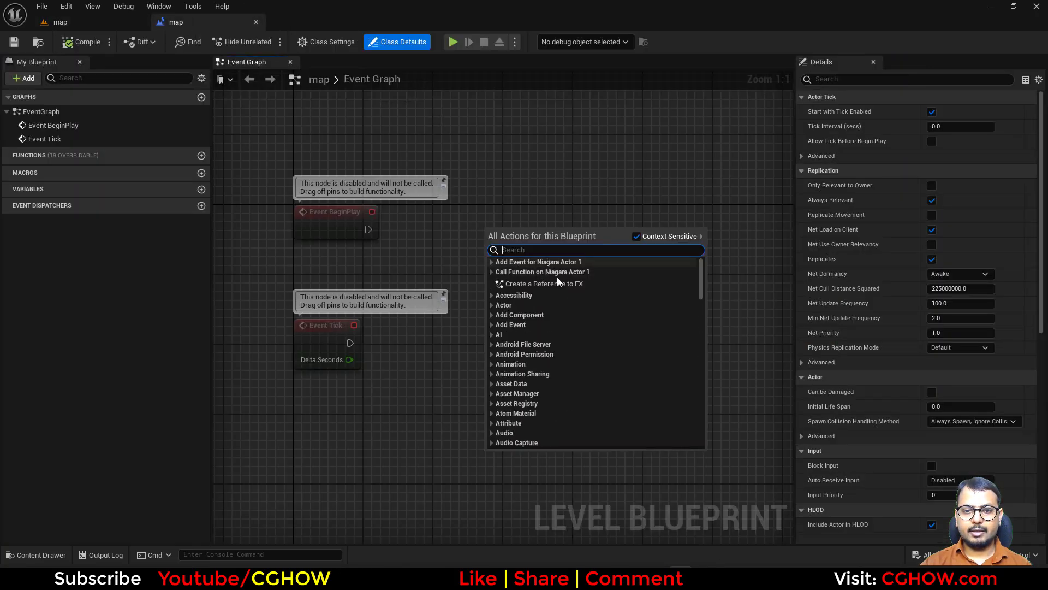
left_click(559, 284)
right_click_drag(547, 312, 365, 319)
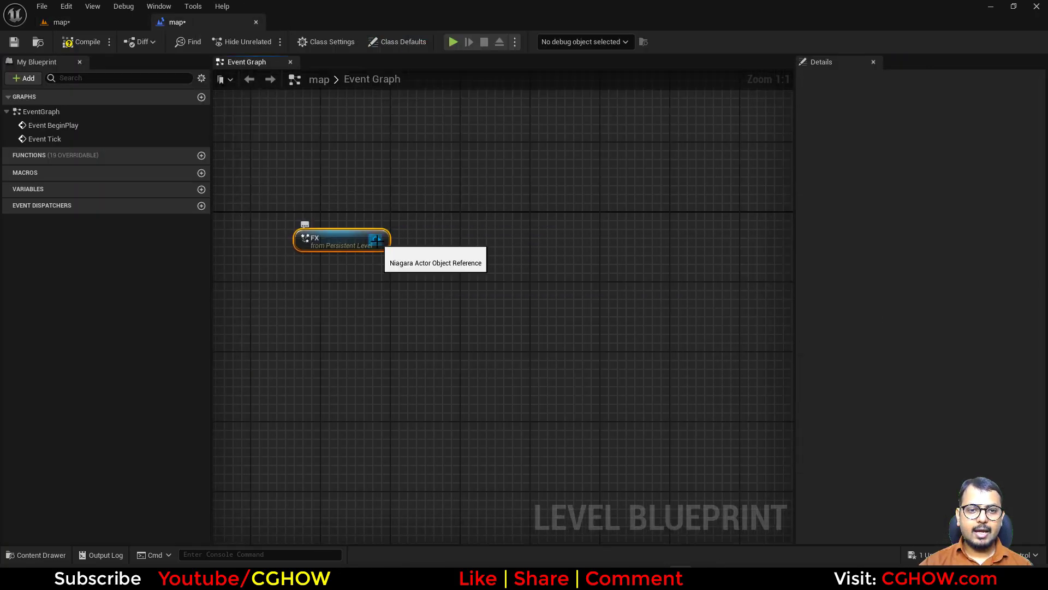
Step: Add a Set Niagara Variable (Float) node driven by the FX reference and shift it slightly away
left_click_drag(378, 240, 507, 232)
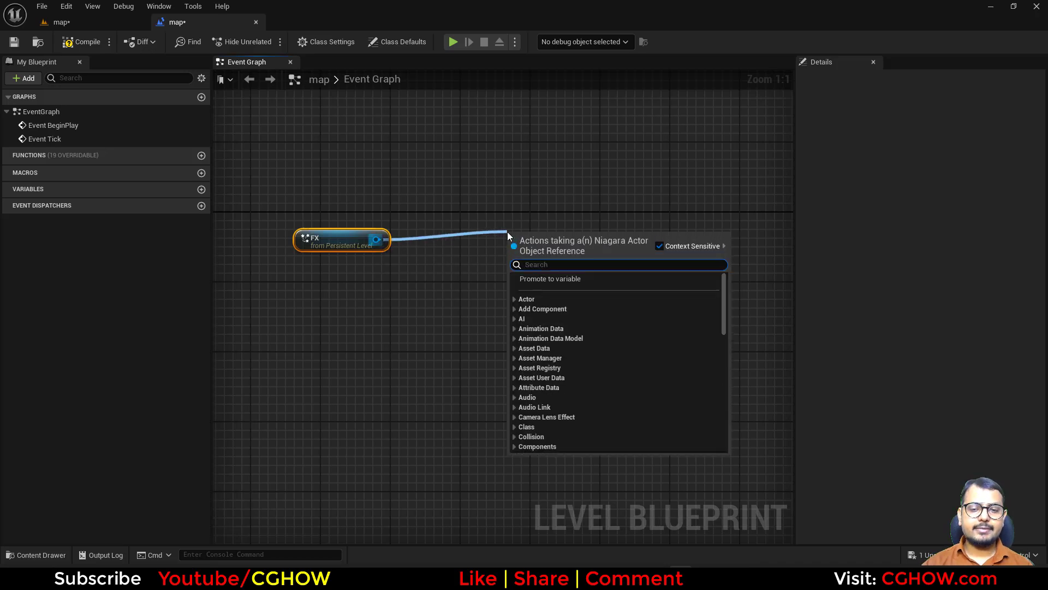
type("set niagara var")
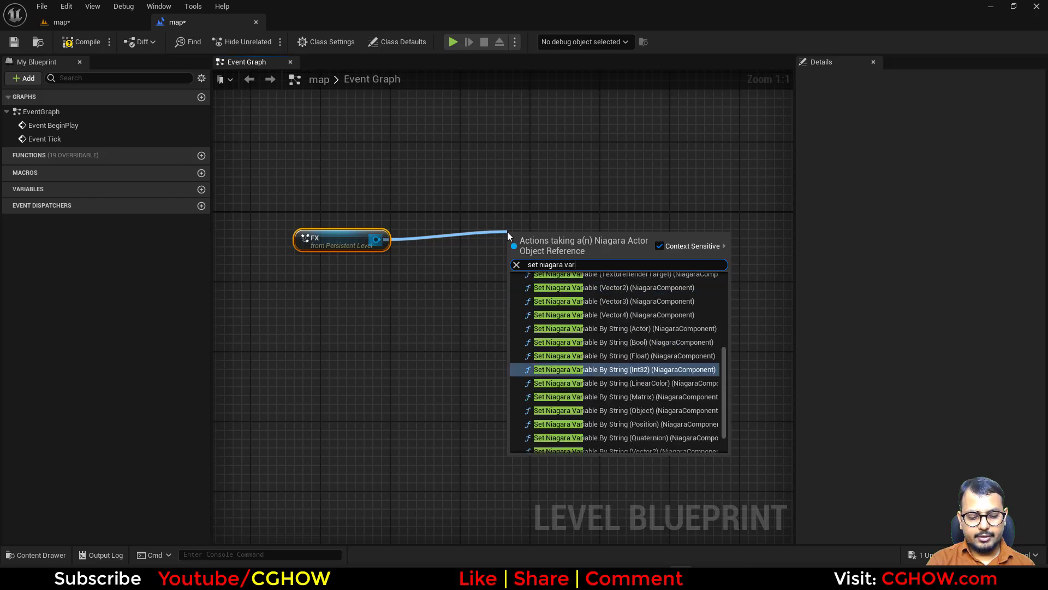
type("iable flo")
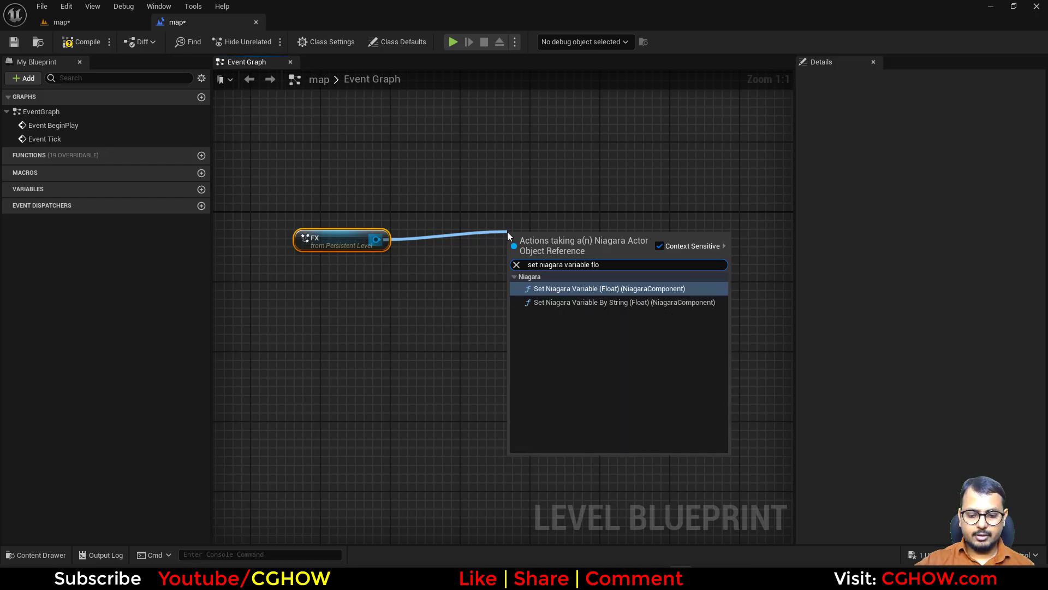
key("Return")
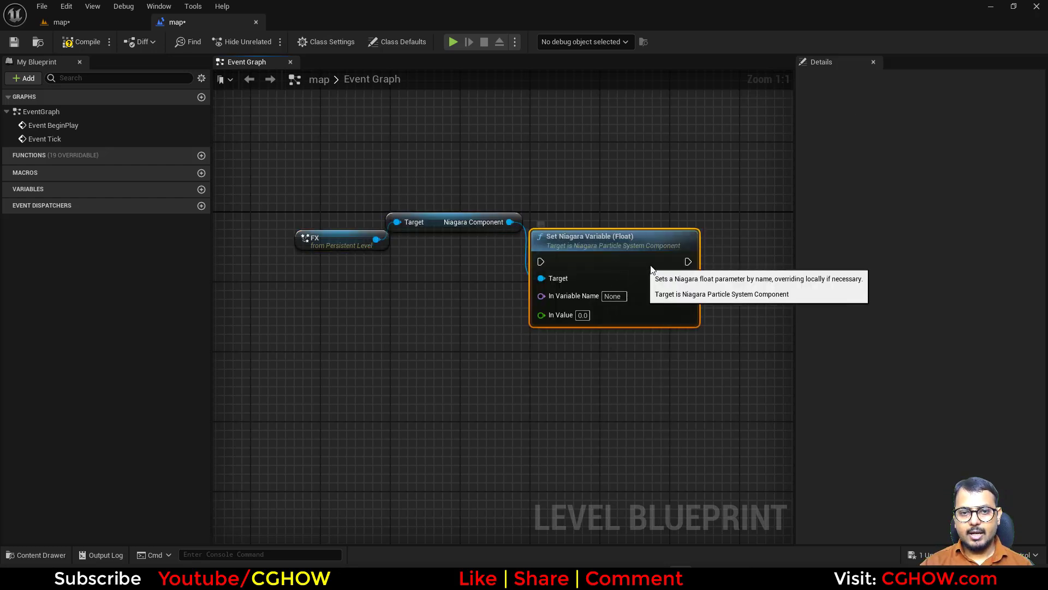
left_click_drag(651, 268, 677, 267)
Step: Connect Event Tick to the Set Niagara Variable (Float) node and set its variable name to x1
right_click_drag(492, 327, 582, 314)
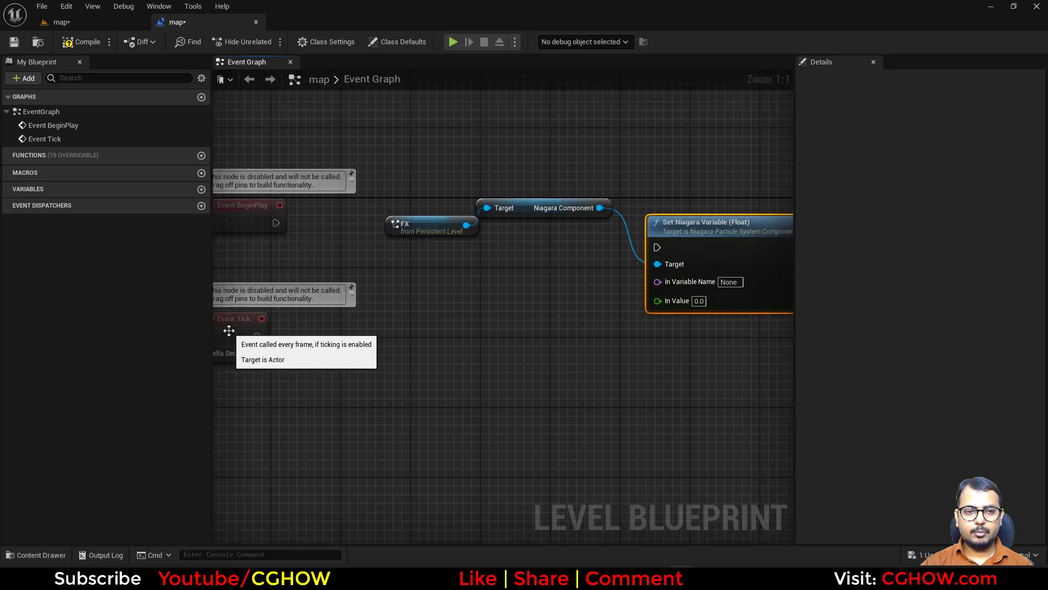
left_click_drag(229, 333, 660, 248)
right_click_drag(575, 358, 382, 362)
left_click(537, 287)
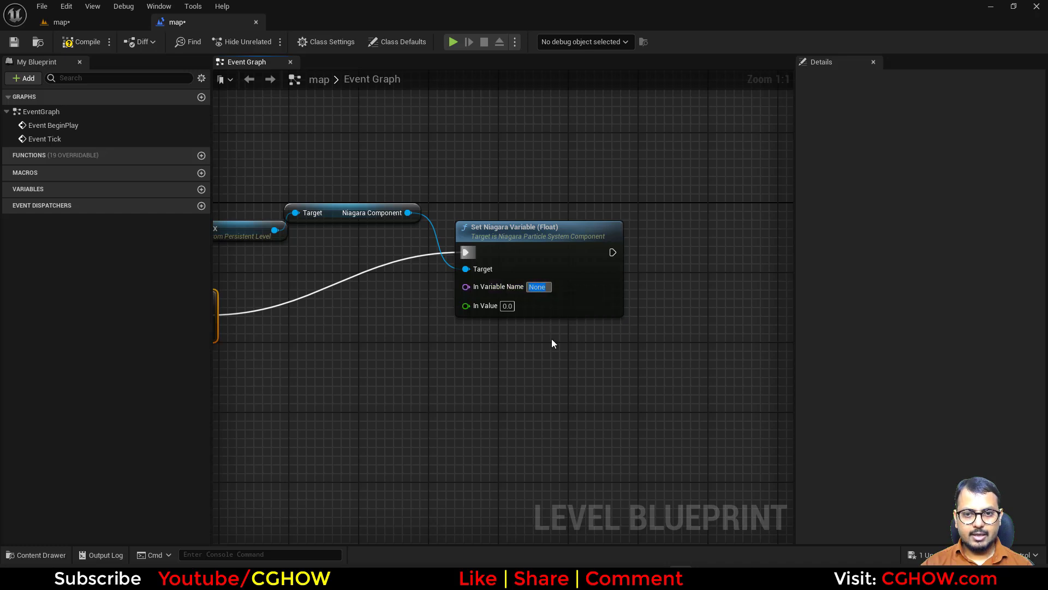
type("x1")
Step: Duplicate the x1 setter, wire the copy's Target and execution after it, and set the copy's variable name to y1
right_click_drag(418, 356, 503, 257)
left_click(667, 231)
key("ctrl+d")
left_click_drag(508, 158, 599, 402)
left_click_drag(710, 193, 606, 387)
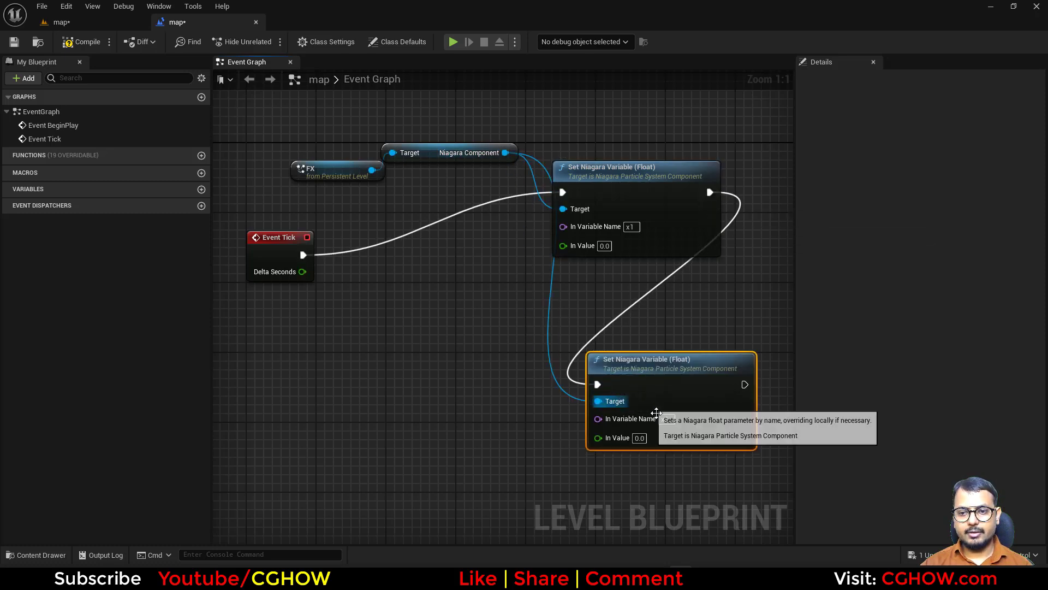
left_click(672, 419)
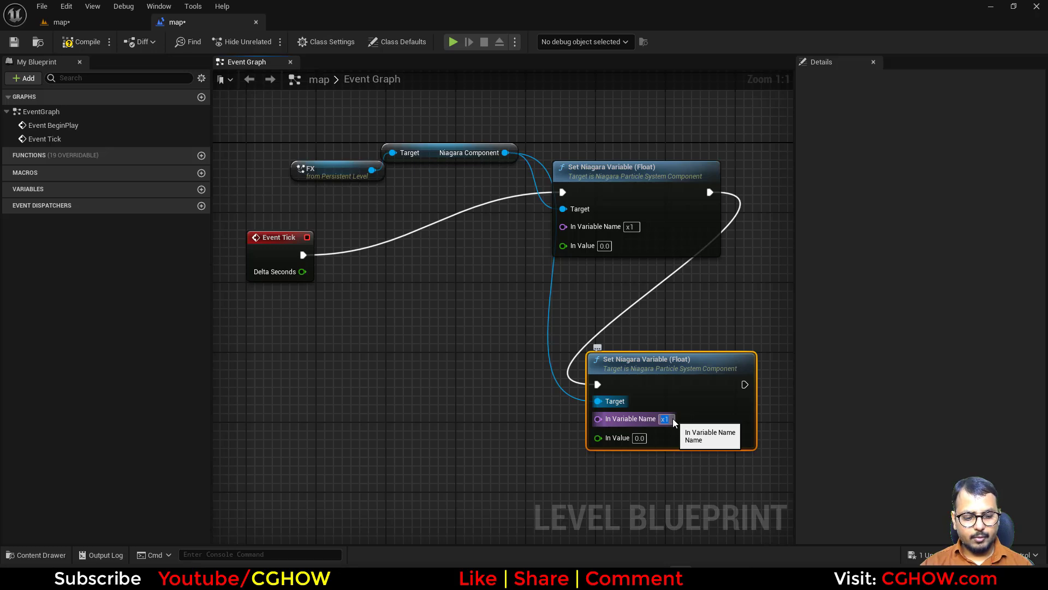
type("y1")
left_click(492, 405)
right_click_drag(367, 405, 448, 378)
Step: Select the second character in the level and create a reference to it in the Event Graph
left_click(84, 22)
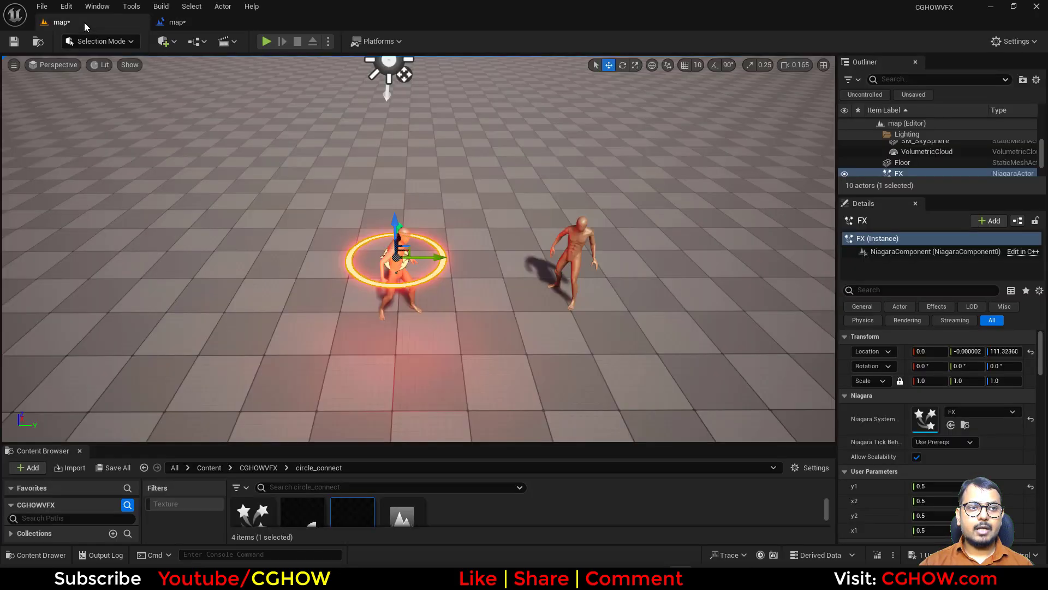
left_click(582, 238)
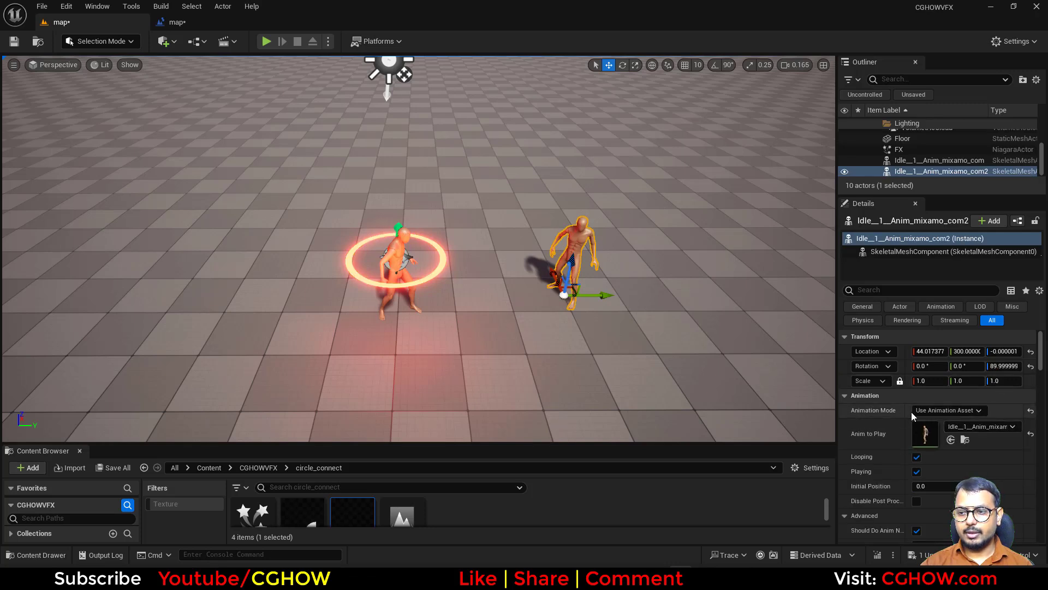
scroll(995, 418, "down", 2)
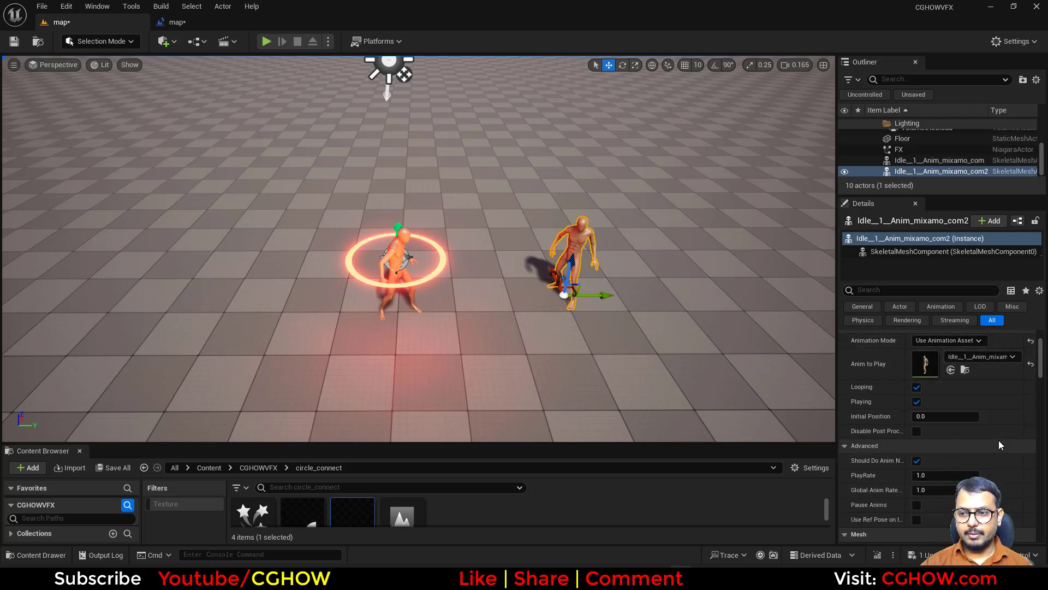
scroll(998, 440, "up", 2)
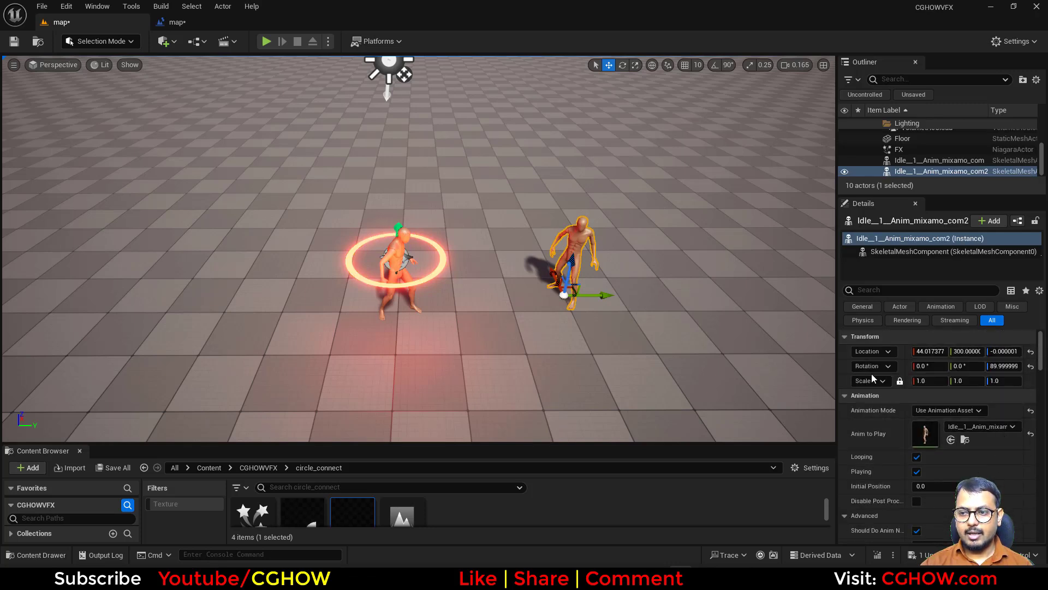
left_click(173, 21)
right_click_drag(376, 251, 385, 230)
right_click(281, 240)
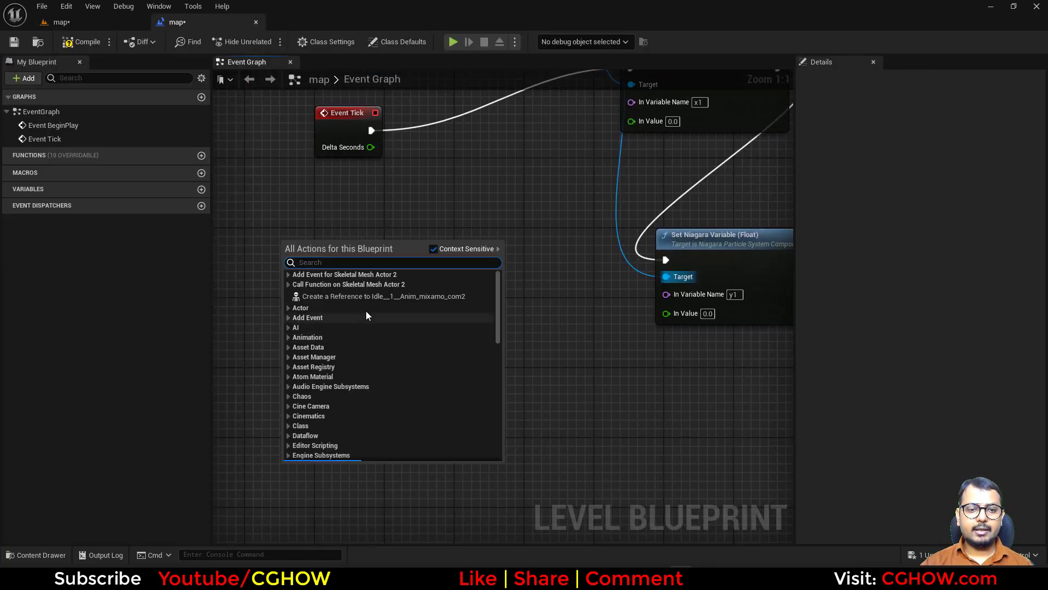
left_click(355, 294)
Step: Add a Get Actor Location node from the second character's reference
right_click_drag(319, 322, 452, 350)
left_click_drag(504, 281, 408, 302)
type("get locat")
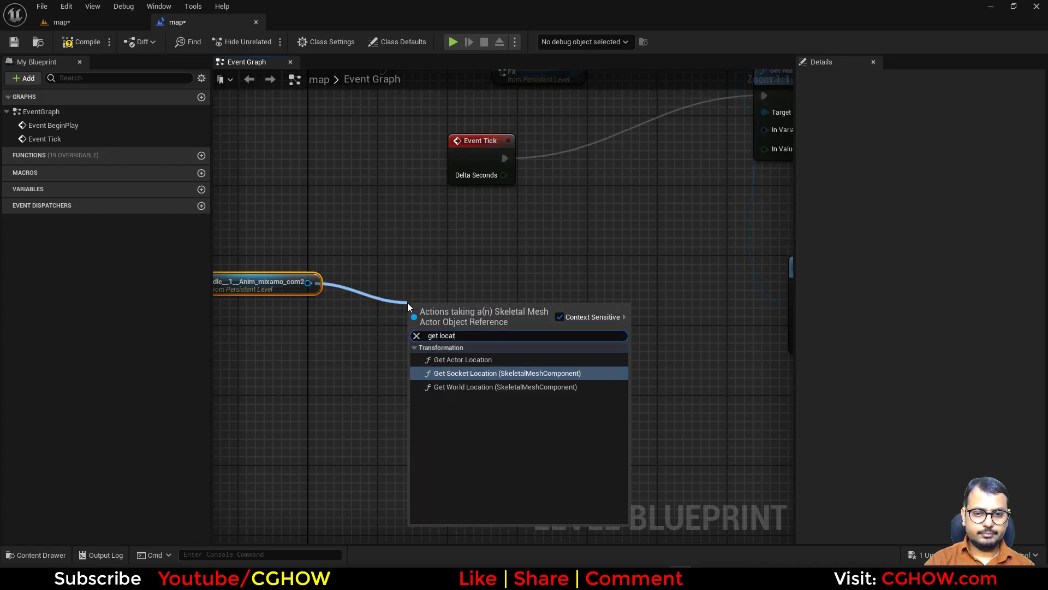
key("Up")
key("Return")
Step: Split the actor location with a Break Vector node and place it below Get Actor Location
right_click_drag(485, 382, 363, 347)
left_click_drag(384, 295, 410, 311)
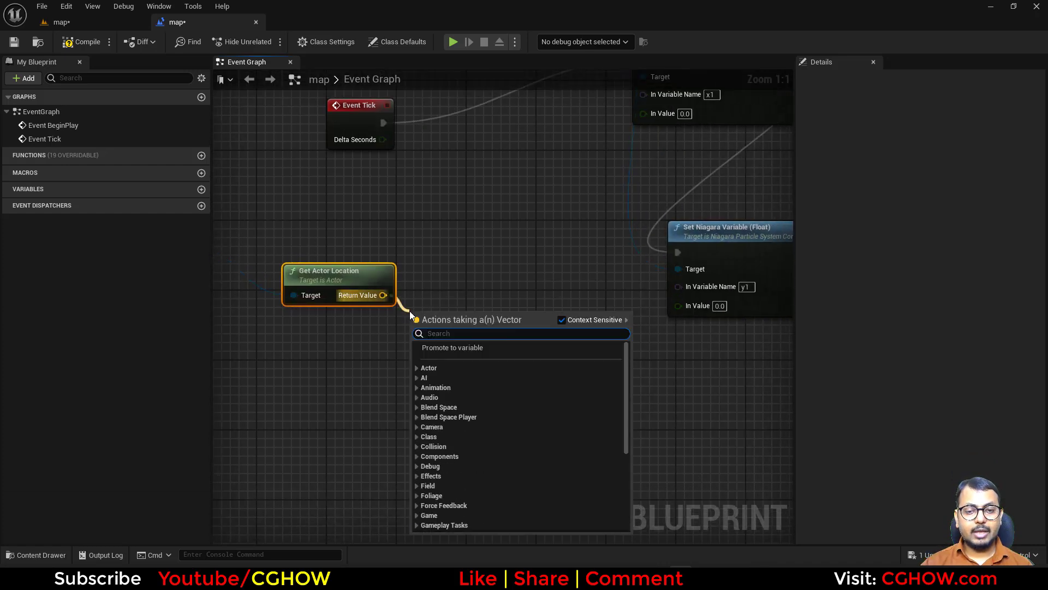
type("brea")
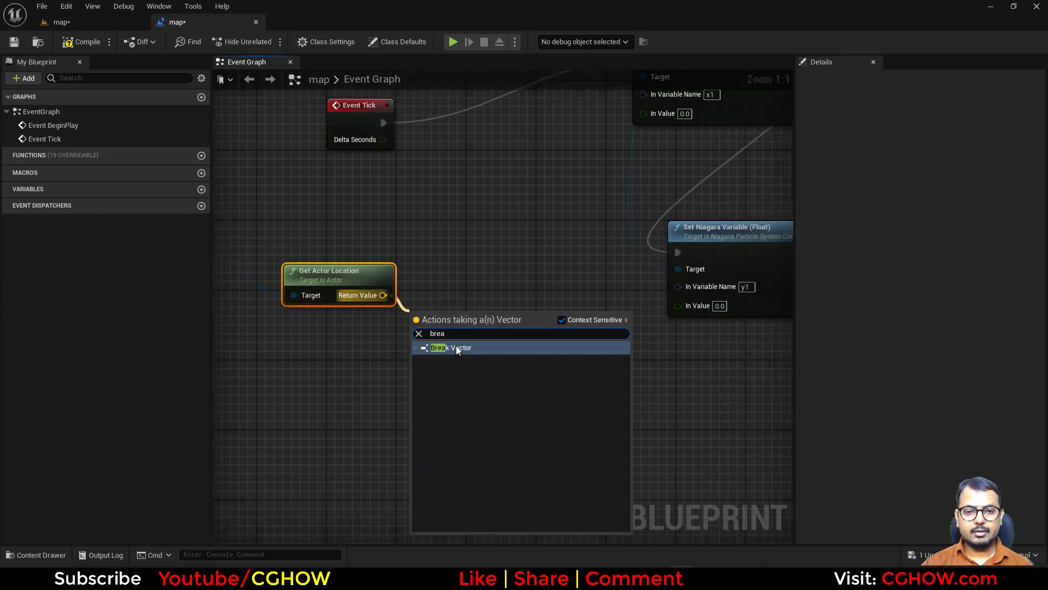
left_click(456, 347)
right_click_drag(487, 380, 429, 316)
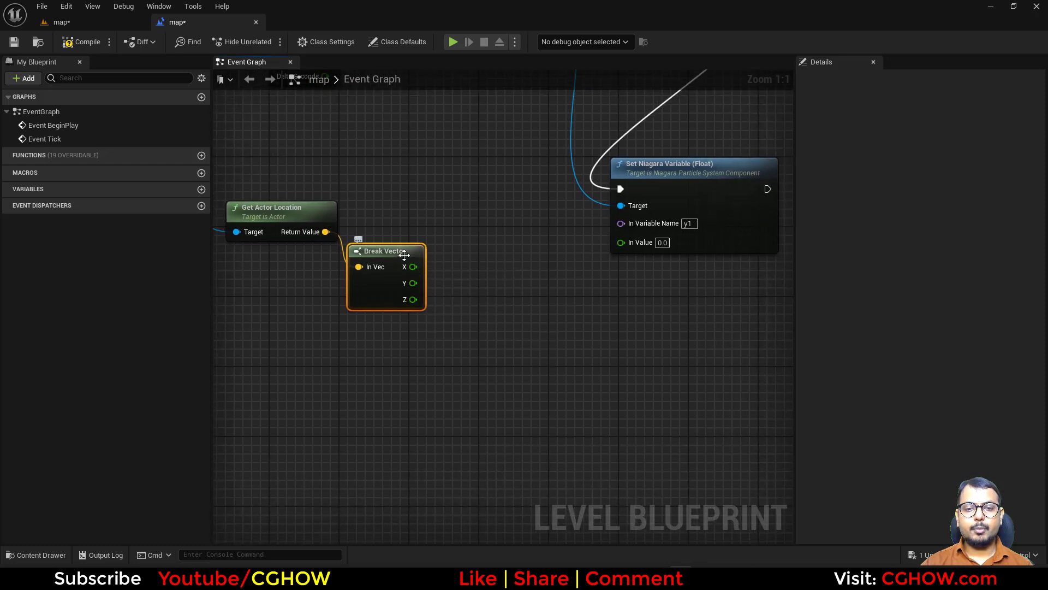
left_click_drag(404, 252, 404, 287)
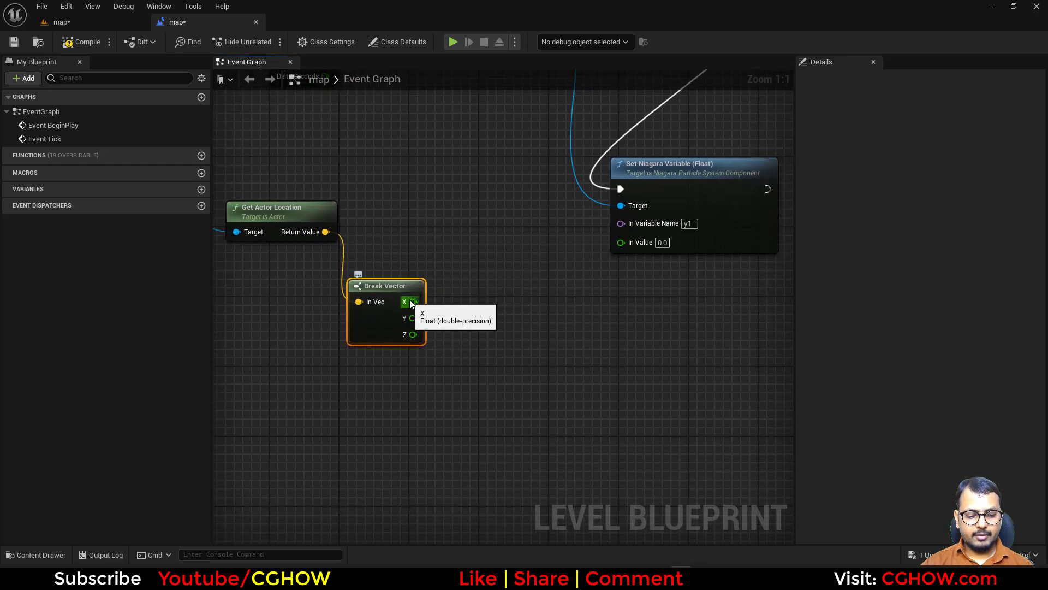
Step: Add a Print String node, feed it the second character's Y location from Break Vector, and space out the nodes
right_click(463, 277)
type("prin")
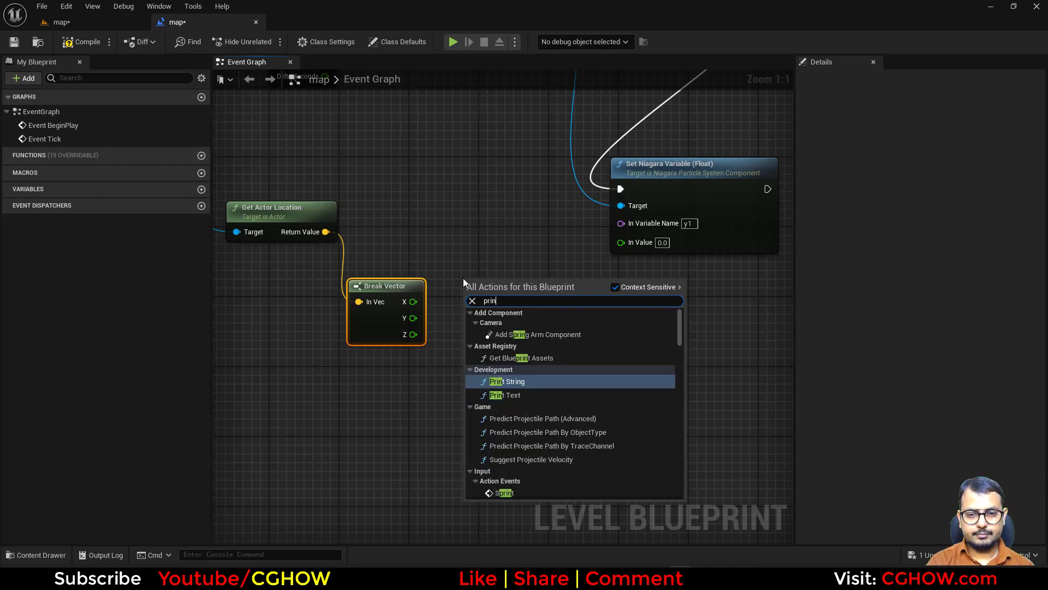
type("t")
key("Return")
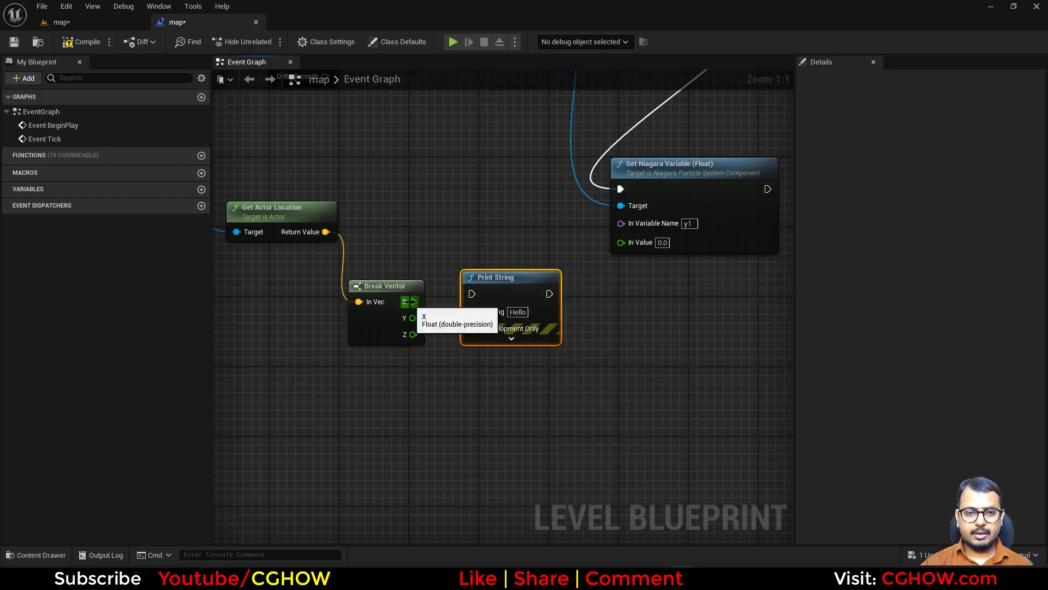
left_click_drag(410, 302, 431, 315)
left_click(101, 25)
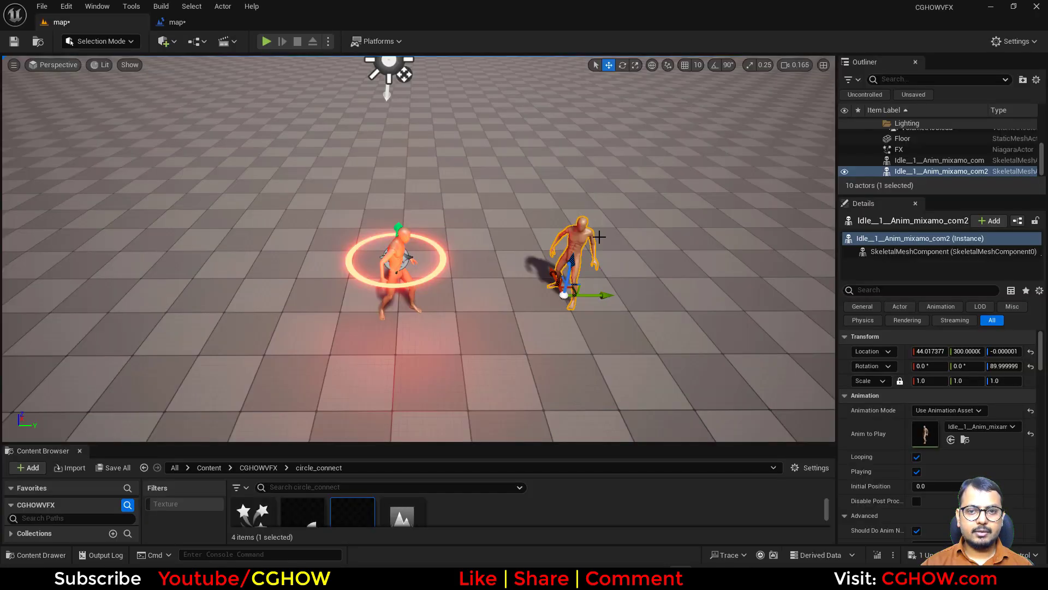
left_click(174, 22)
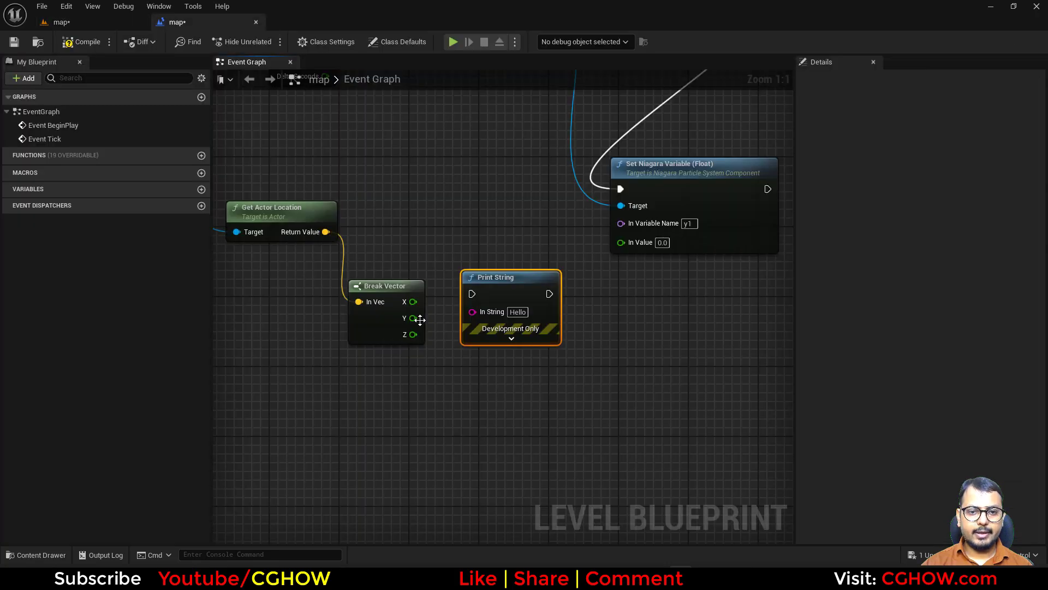
left_click_drag(414, 318, 472, 312)
left_click_drag(503, 276, 729, 364)
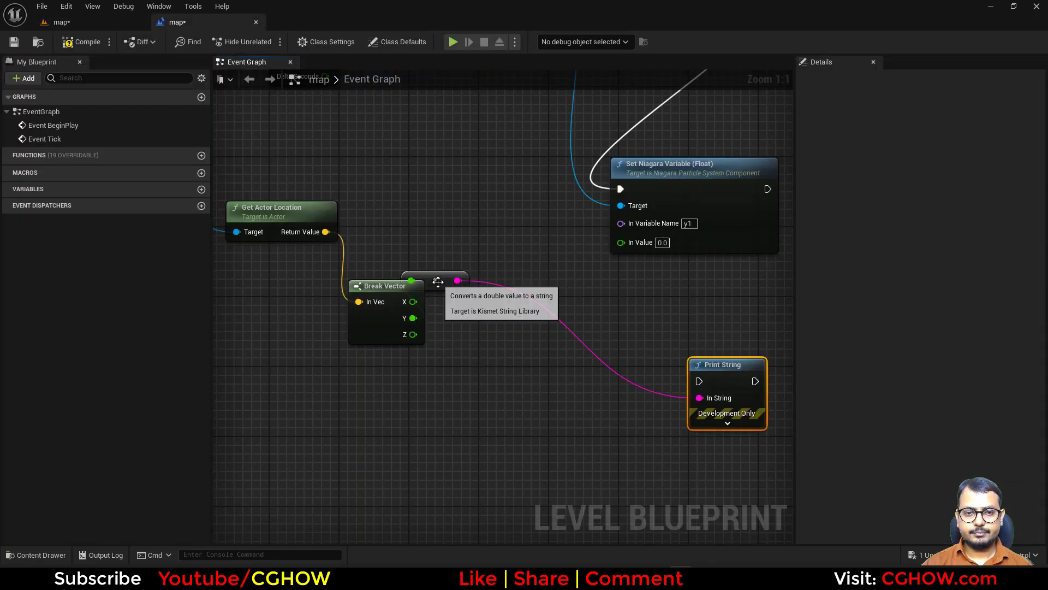
left_click_drag(440, 282, 535, 360)
Step: Wire the y1 setter's execution output into Print String and compile the Level Blueprint
right_click_drag(768, 211, 641, 204)
left_click_drag(642, 181, 573, 374)
left_click(82, 41)
Step: Simulate the level to read the second character's printed Y location, and return to the Event Graph
left_click(60, 22)
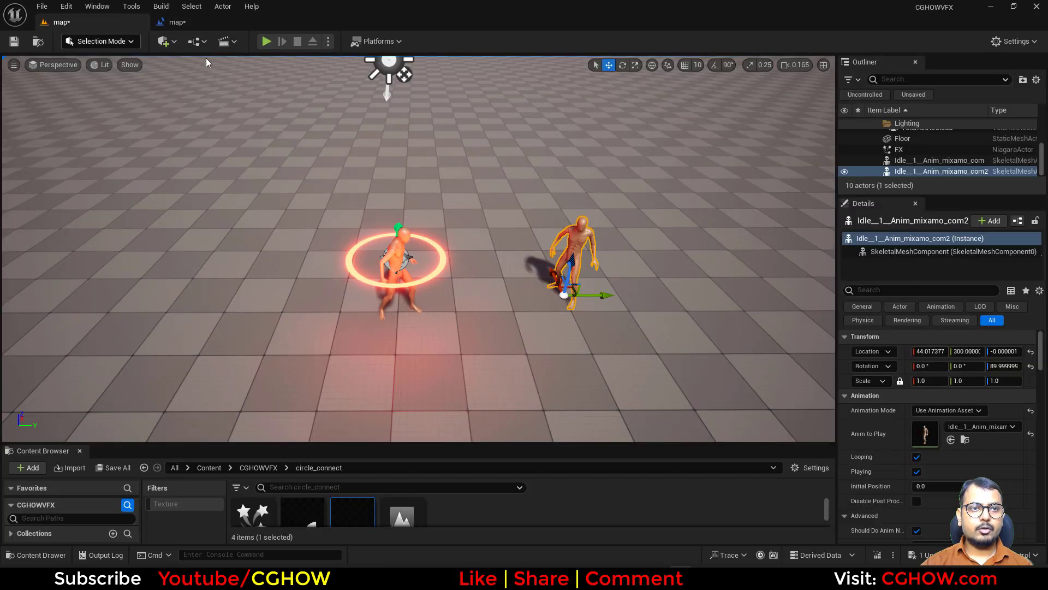
left_click(328, 42)
left_click(377, 144)
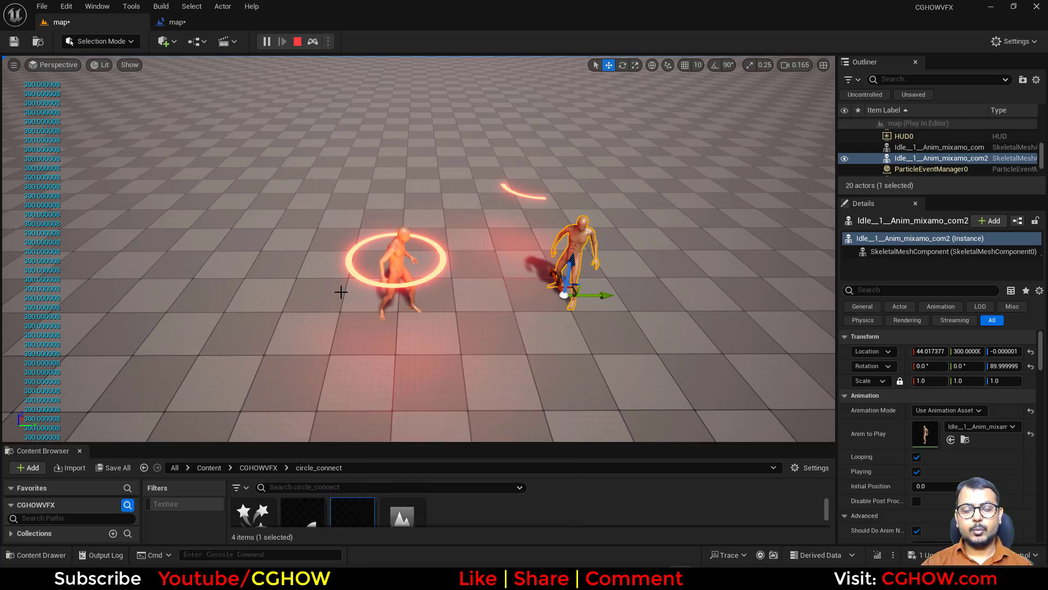
left_click(297, 42)
left_click(223, 23)
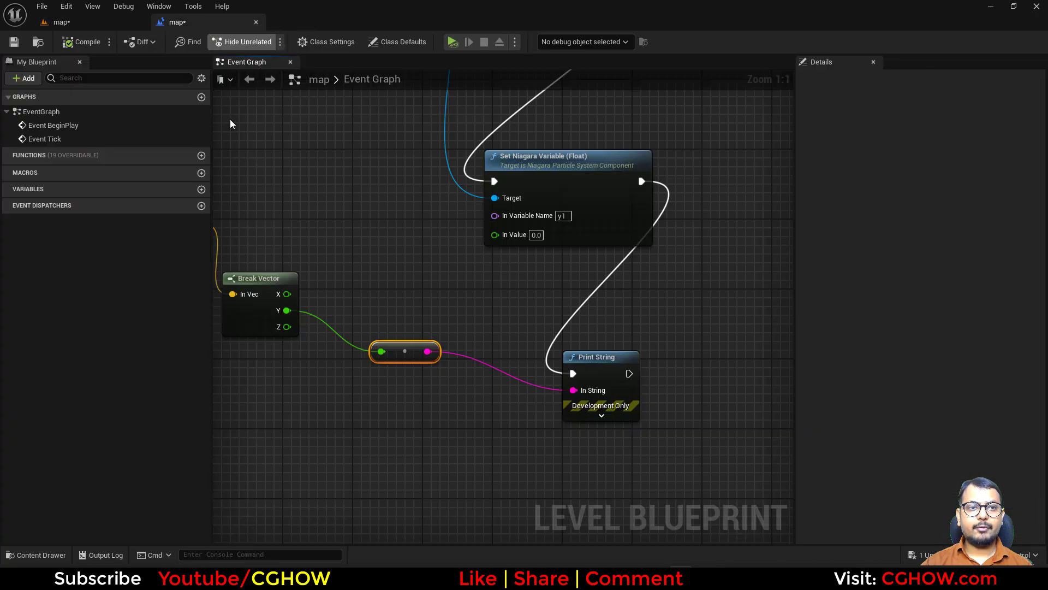
right_click_drag(369, 392, 466, 343)
right_click(467, 342)
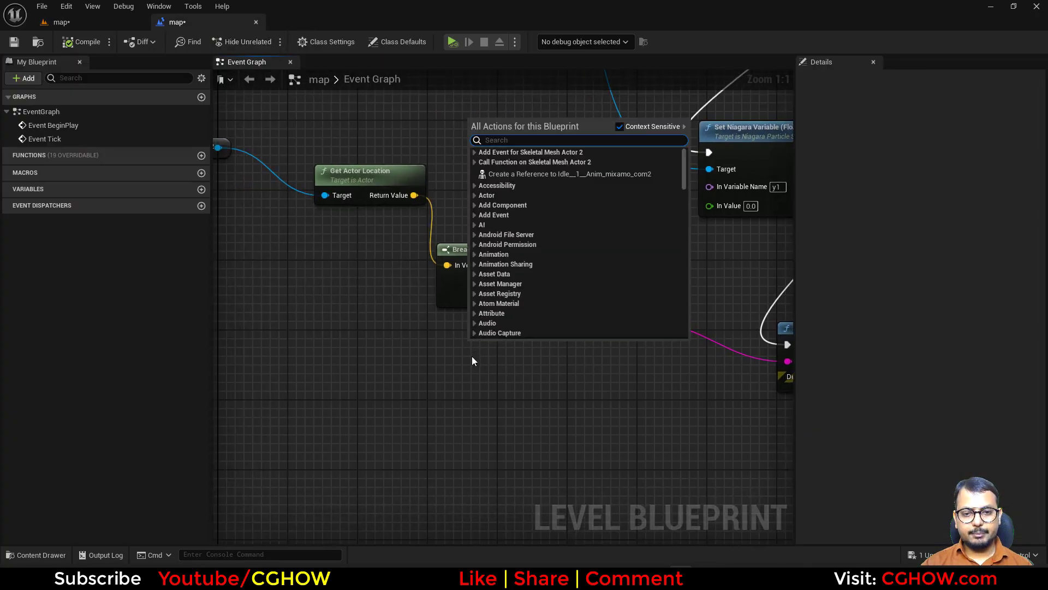
type("rema")
right_click(424, 391)
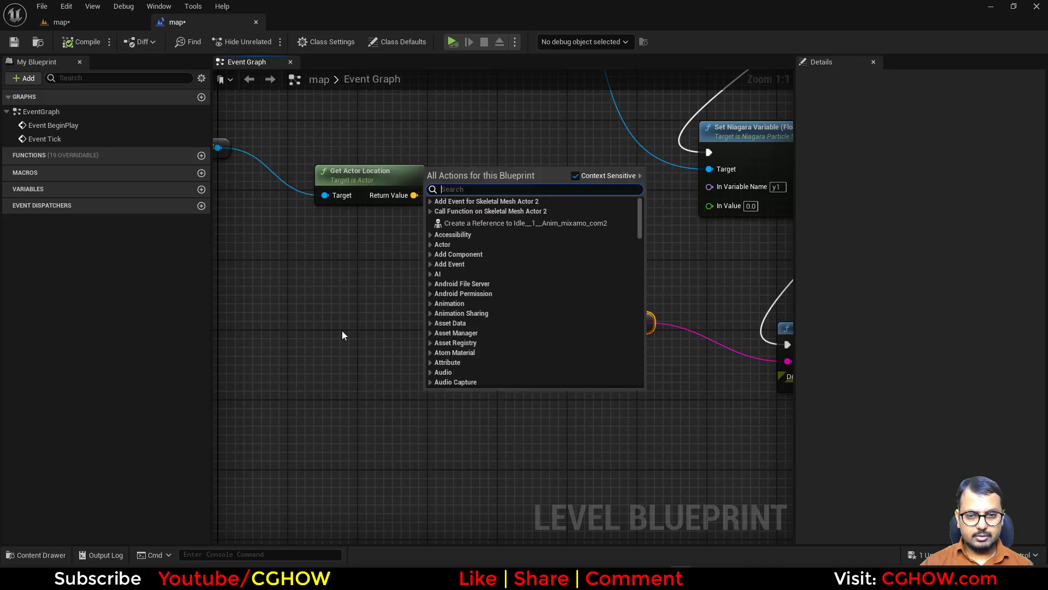
left_click(422, 408)
Step: Add a Map Range Clamped node below Break Vector and connect the Y component to its Value
right_click(421, 407)
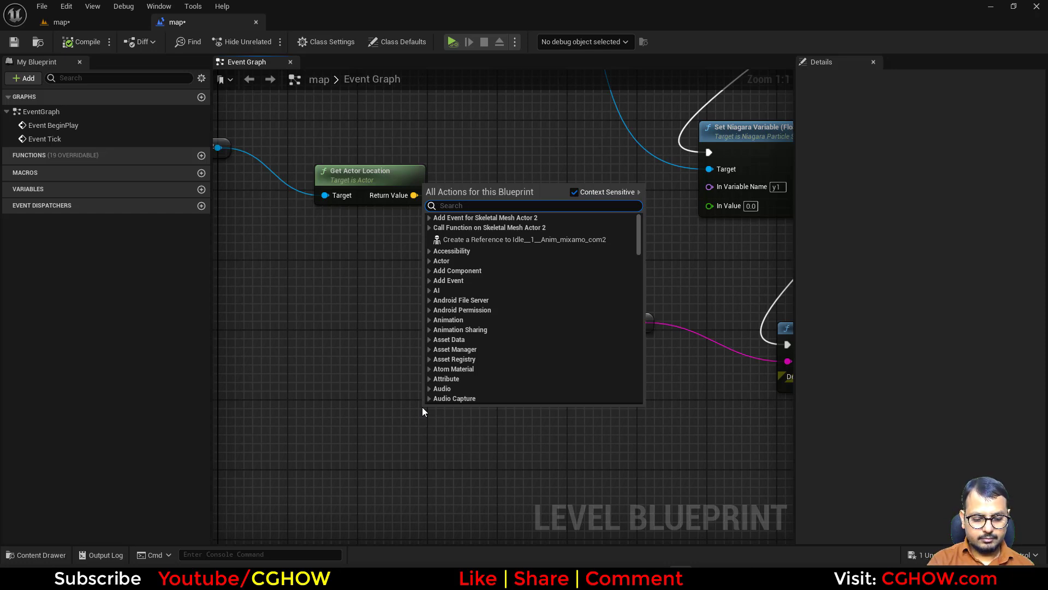
type("remape")
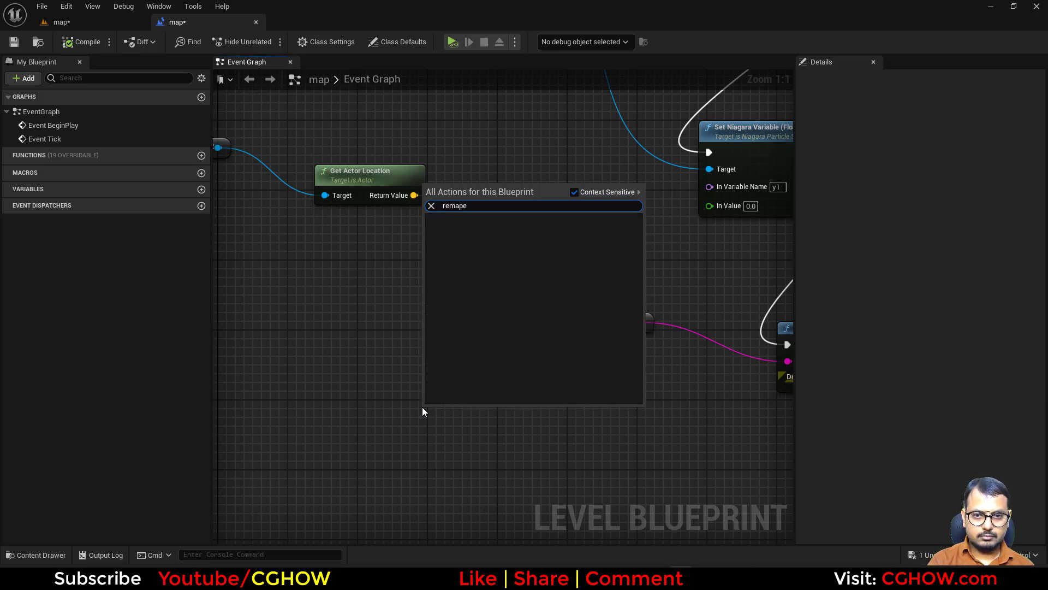
key("BackSpace")
key("BackSpace")
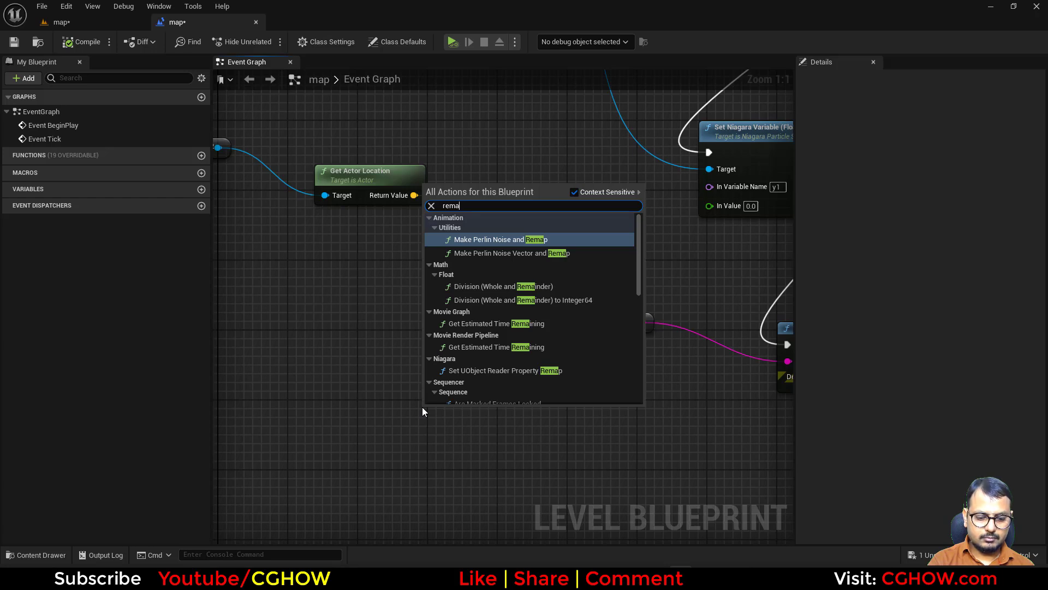
type("p cl")
key("BackSpace")
key("BackSpace")
key("BackSpace")
key("BackSpace")
key("BackSpace")
key("BackSpace")
key("BackSpace")
key("BackSpace")
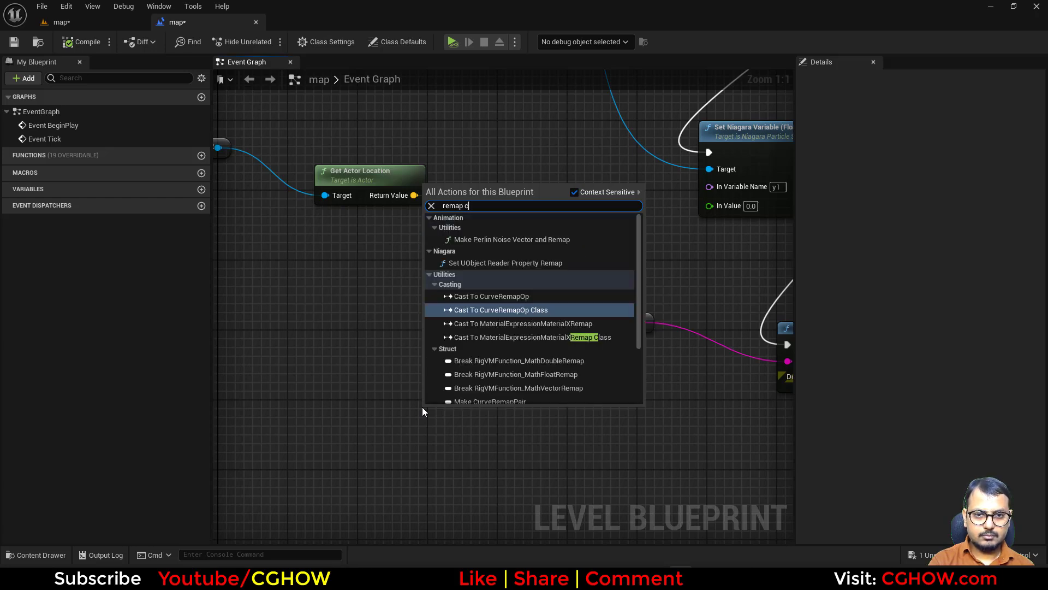
type("rang")
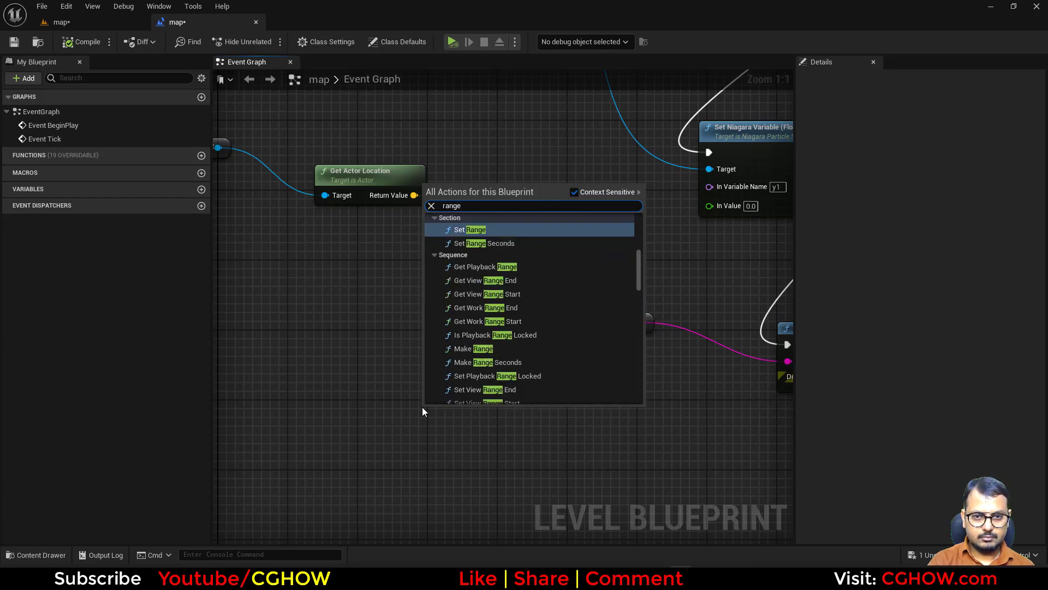
type("e")
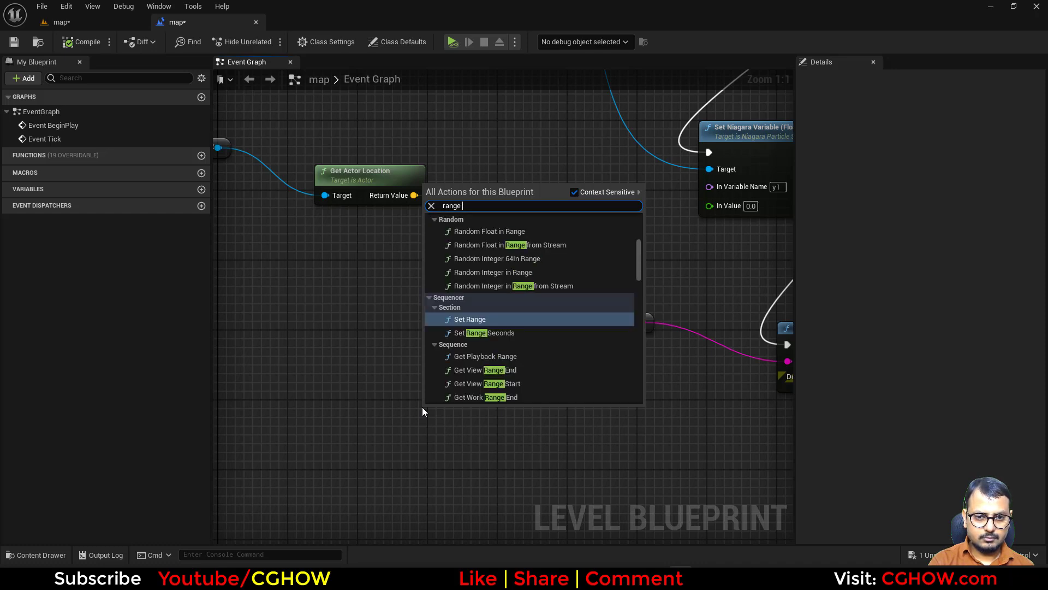
key("BackSpace")
key("BackSpace")
key("BackSpace")
key("BackSpace")
key("BackSpace")
key("BackSpace")
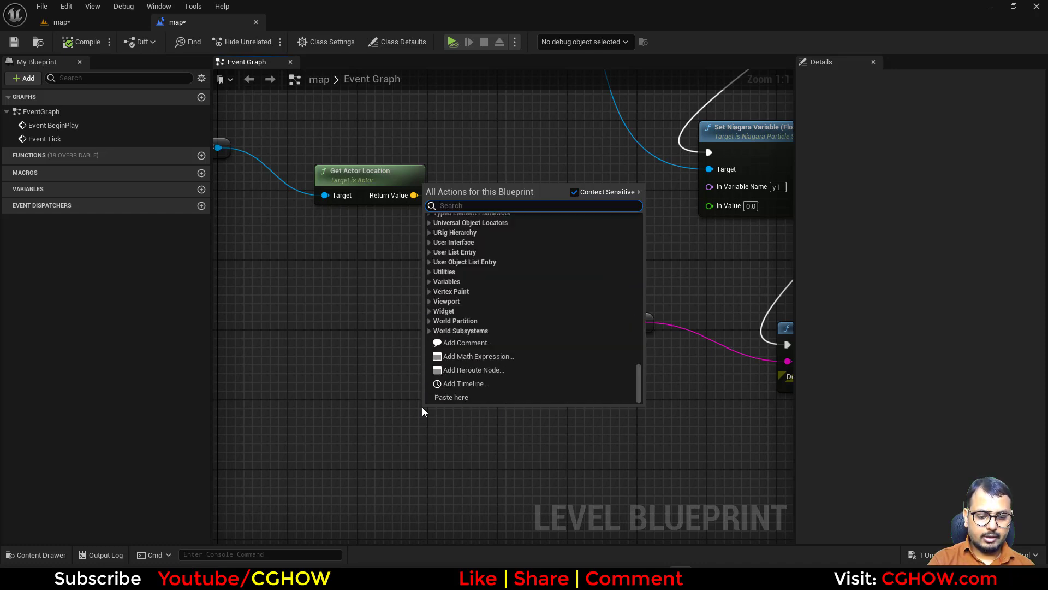
type("map ran")
key("Return")
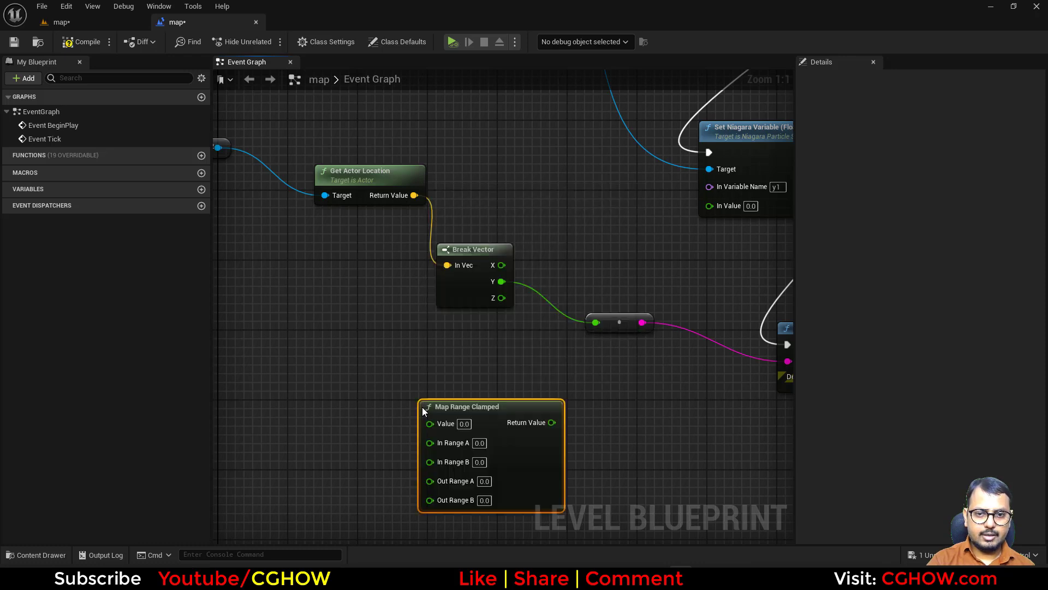
left_click_drag(502, 282, 431, 424)
right_click_drag(341, 438, 348, 388)
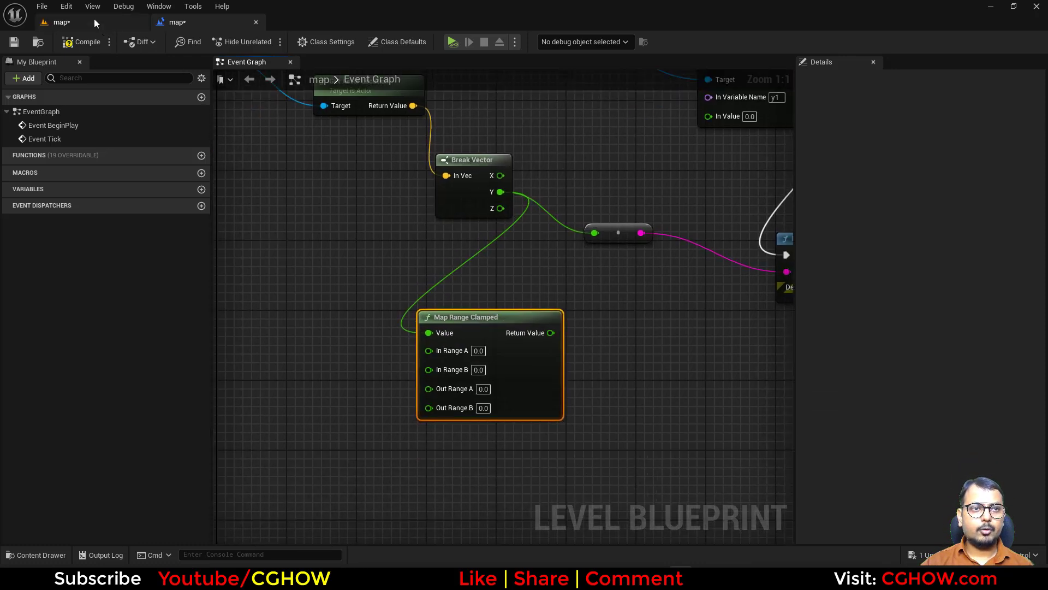
Step: Move the second character closer to the first in the level, to about 151 in Y, and return to the Event Graph
left_click(94, 19)
left_click_drag(605, 297, 519, 295)
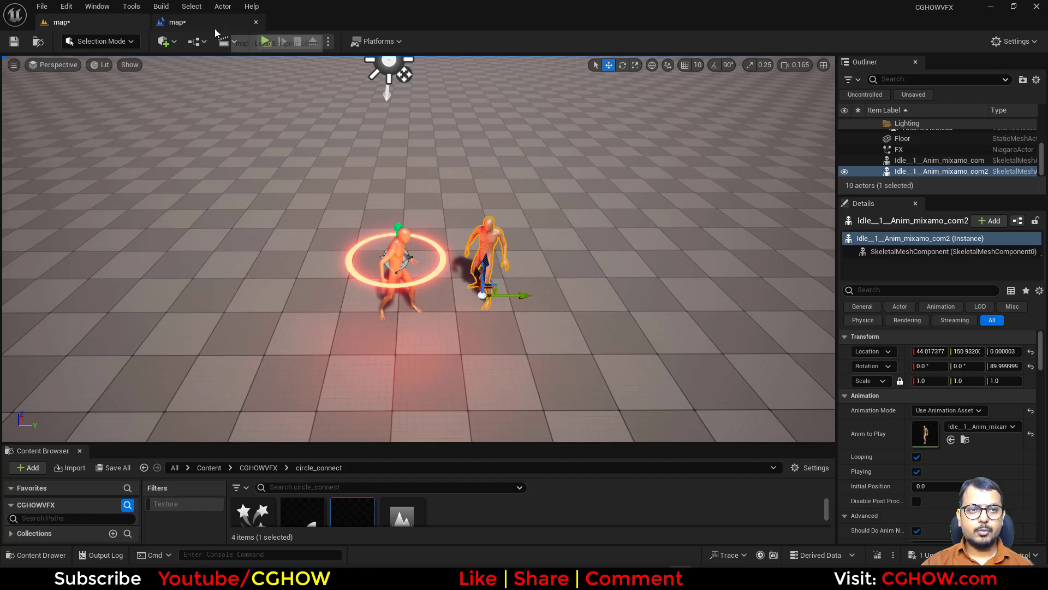
left_click(235, 23)
Step: Set Map Range Clamped to In Range A -300, In Range B 300 and Out Range B 1
left_click(479, 351)
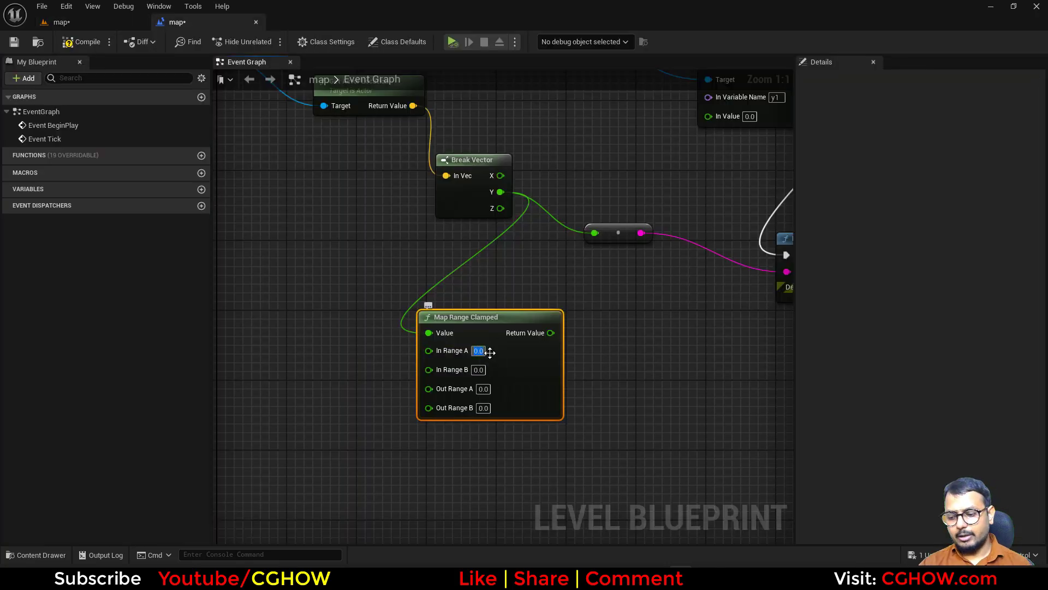
type("-300")
key("Return")
left_click(479, 370)
type("300")
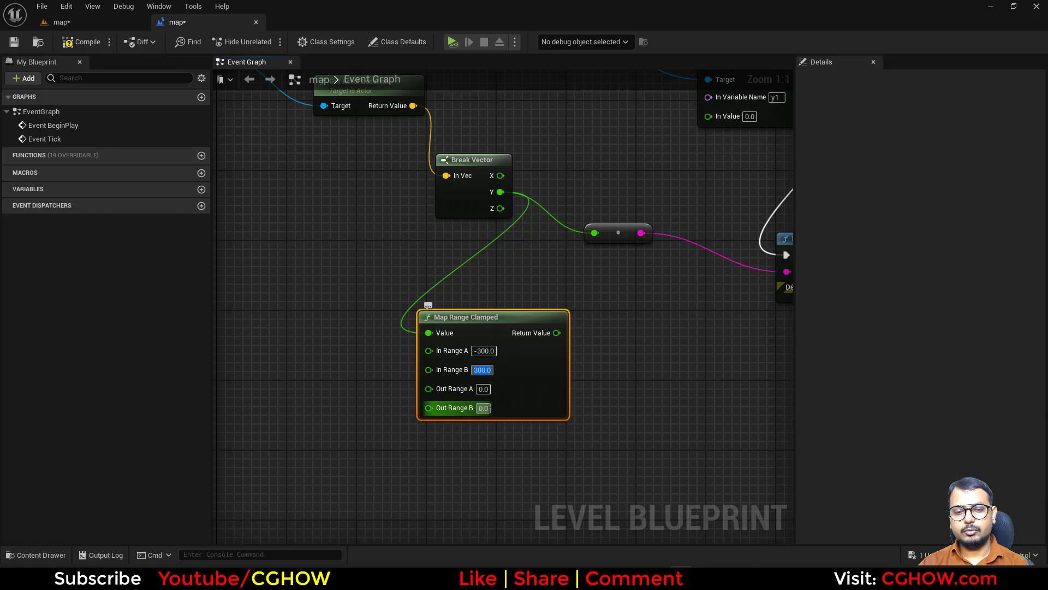
left_click(483, 408)
type("1")
Step: Print the Map Range Clamped result instead of raw Y, and test it by simulating and moving the second character along Y
right_click_drag(610, 369, 499, 385)
left_click_drag(448, 369, 486, 269)
left_click(85, 23)
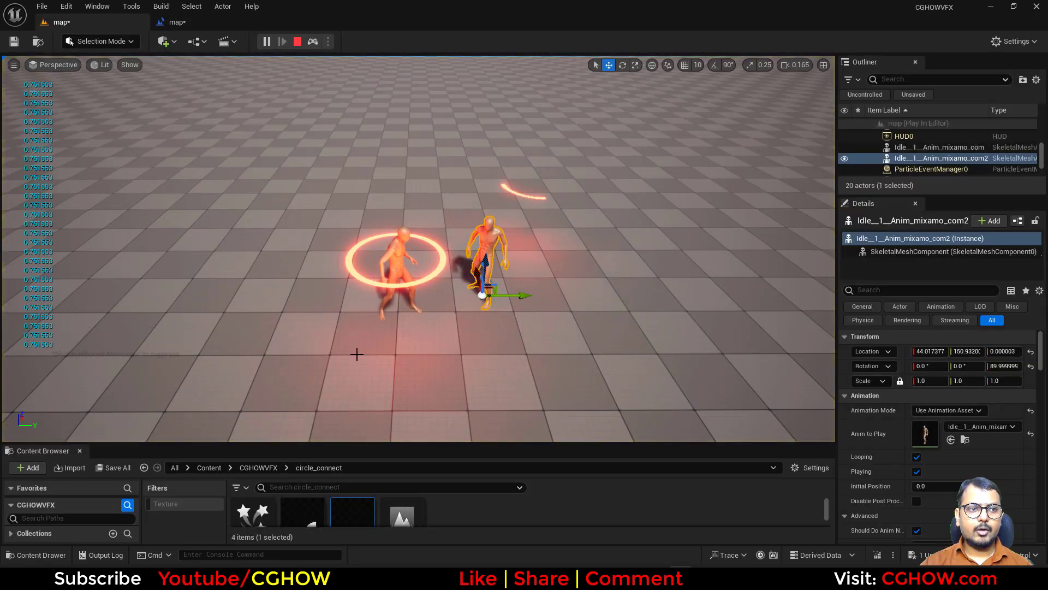
mouse_move(522, 295)
left_mouse_down()
mouse_move(608, 302)
mouse_move(270, 296)
mouse_move(516, 295)
left_mouse_up()
left_click(298, 41)
left_click(227, 24)
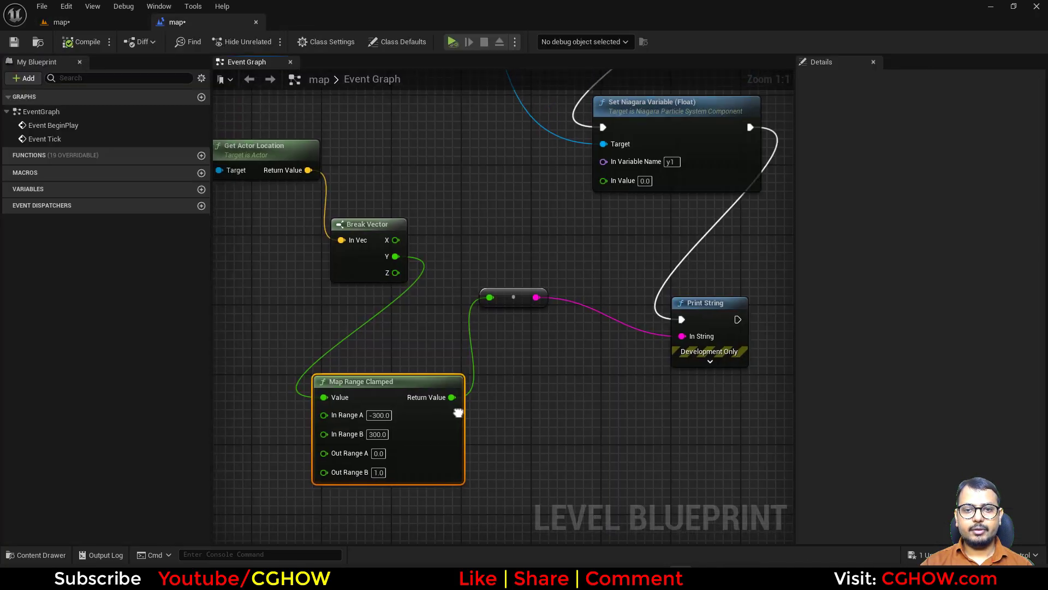
Step: Feed the mapped Y into the y1 setter, use a duplicate Map Range Clamped to feed mapped X into the x1 setter, and compile
left_click_drag(456, 397, 605, 182)
right_click_drag(511, 184, 518, 276)
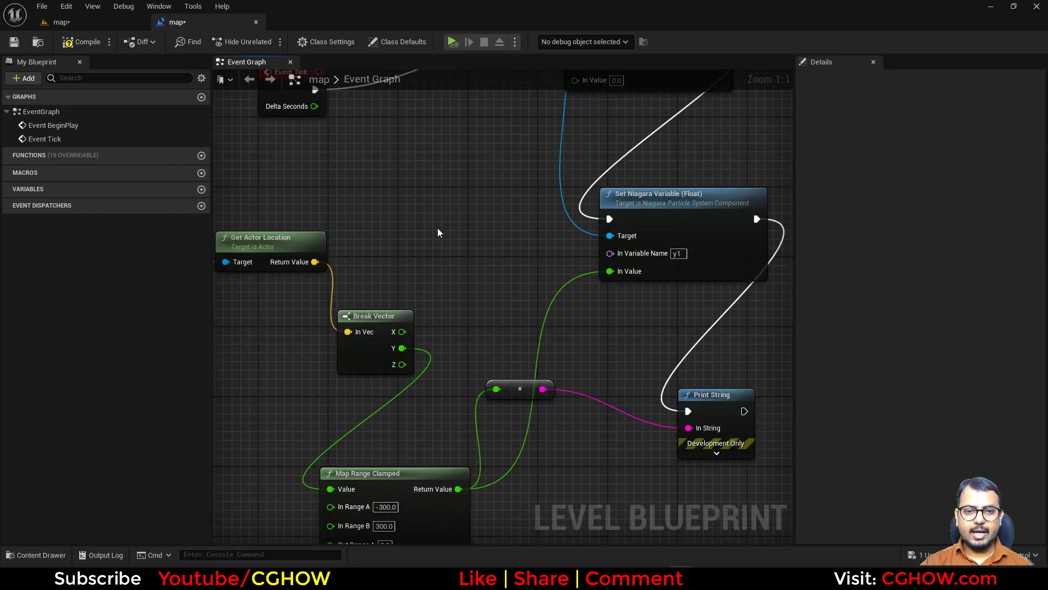
left_click(421, 480)
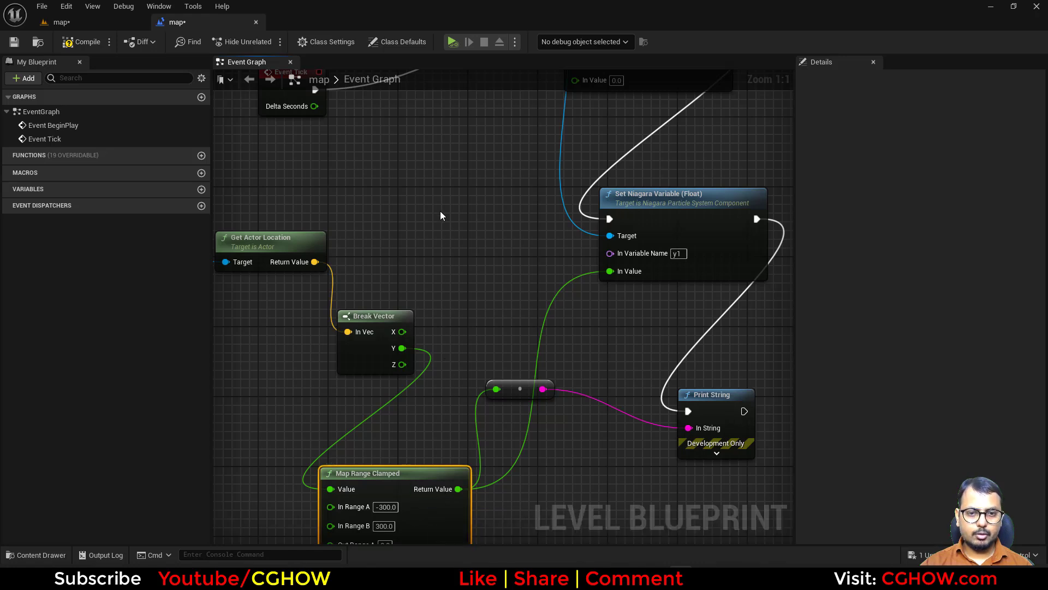
key("ctrl+v")
left_click_drag(403, 331, 443, 229)
right_click_drag(423, 217, 397, 326)
left_click_drag(521, 315, 576, 193)
right_click_drag(526, 385, 522, 361)
left_click(86, 44)
Step: Simulate the level and move the second character along Y to check how its circle follows
left_click(83, 23)
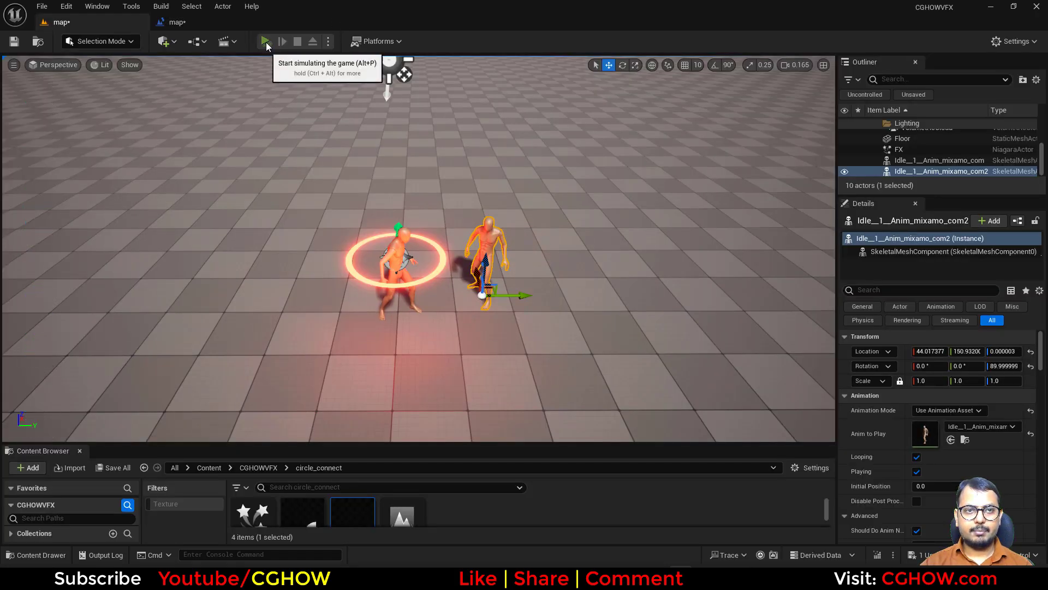
left_click(265, 41)
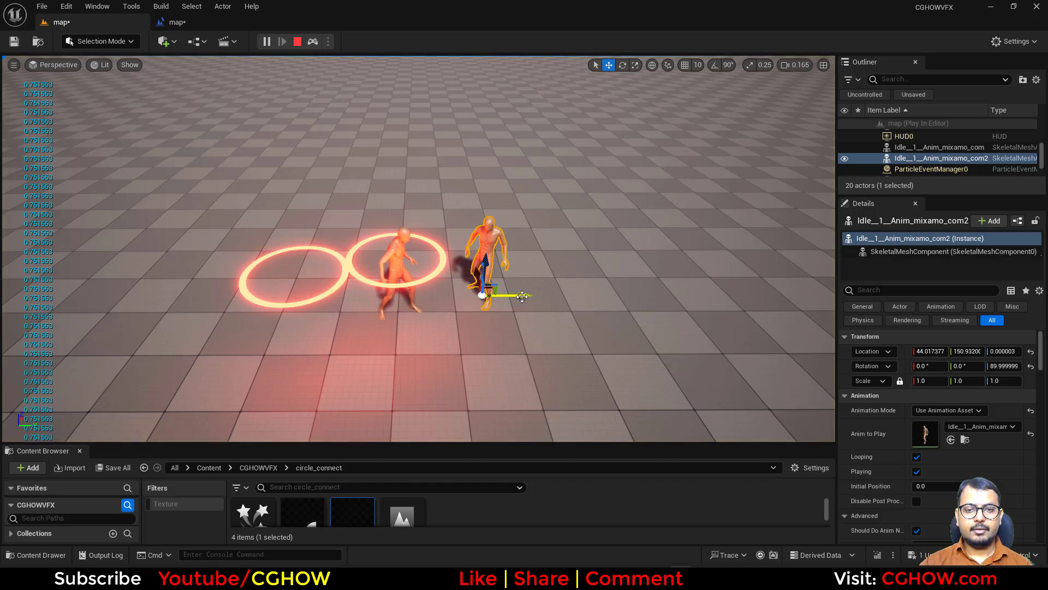
mouse_move(524, 295)
left_mouse_down()
mouse_move(561, 297)
mouse_move(499, 296)
mouse_move(565, 297)
mouse_move(483, 297)
mouse_move(540, 295)
left_mouse_up()
left_click(296, 41)
left_click(215, 23)
Step: Set Out Range A to 1 and Out Range B to 0 on both Map Range Clamped nodes, and compile
right_click_drag(398, 471, 417, 367)
type("1")
left_click(420, 229)
type("0")
right_click_drag(439, 405, 460, 280)
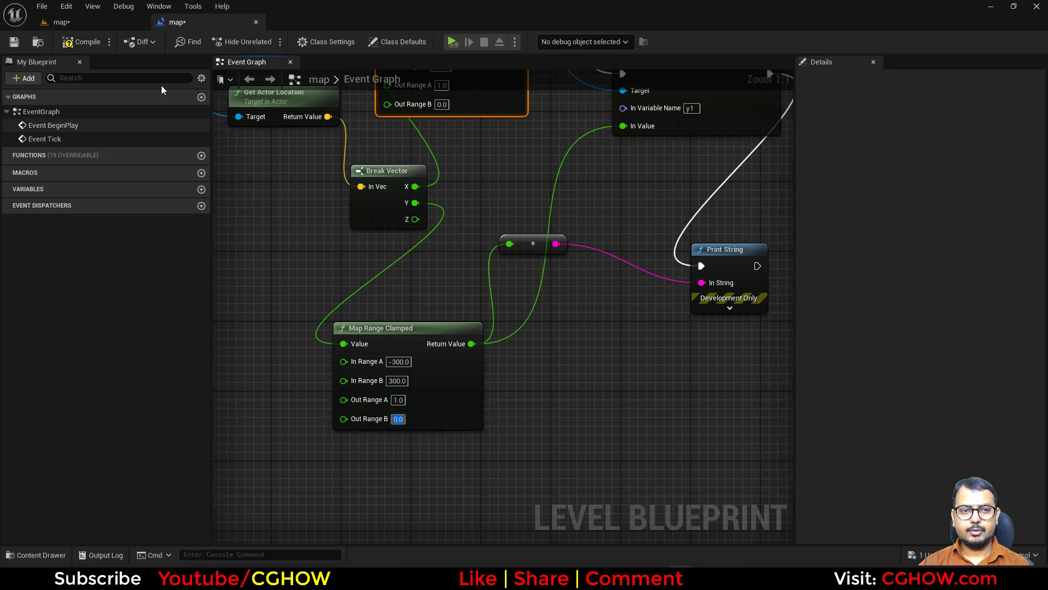
left_click(90, 40)
Step: Simulate the level again and move the second character along Y and X toward the first to check the circles connecting
left_click(128, 22)
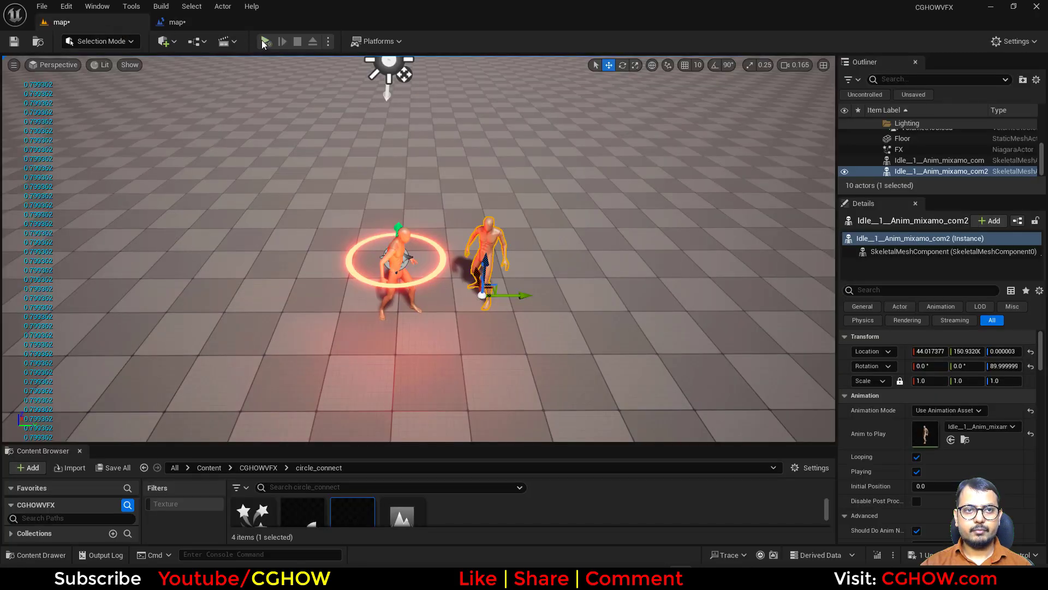
left_click(264, 41)
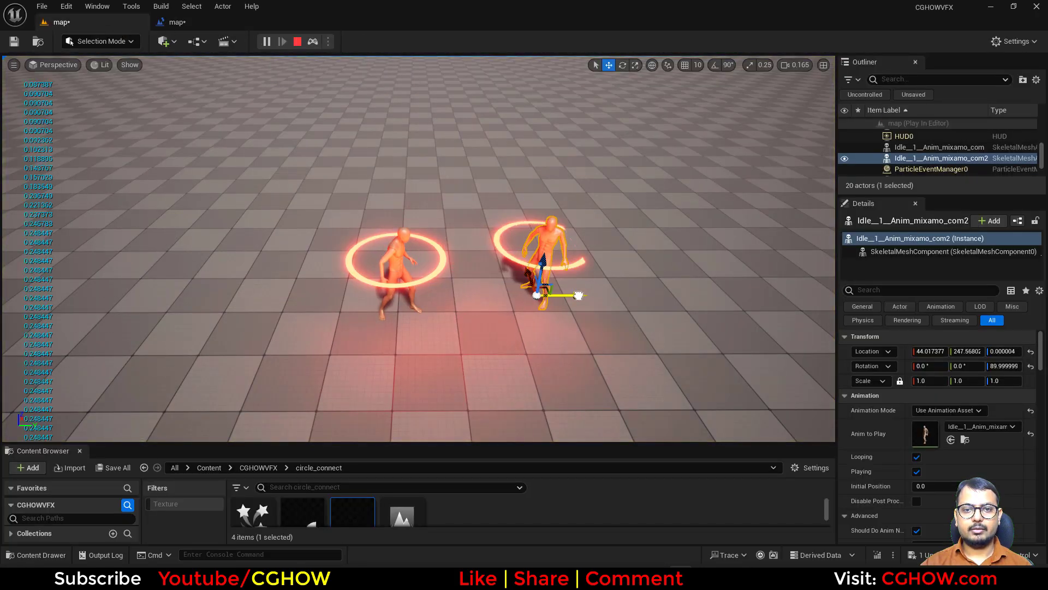
left_click_drag(593, 295, 494, 295)
left_click_drag(443, 267, 444, 288)
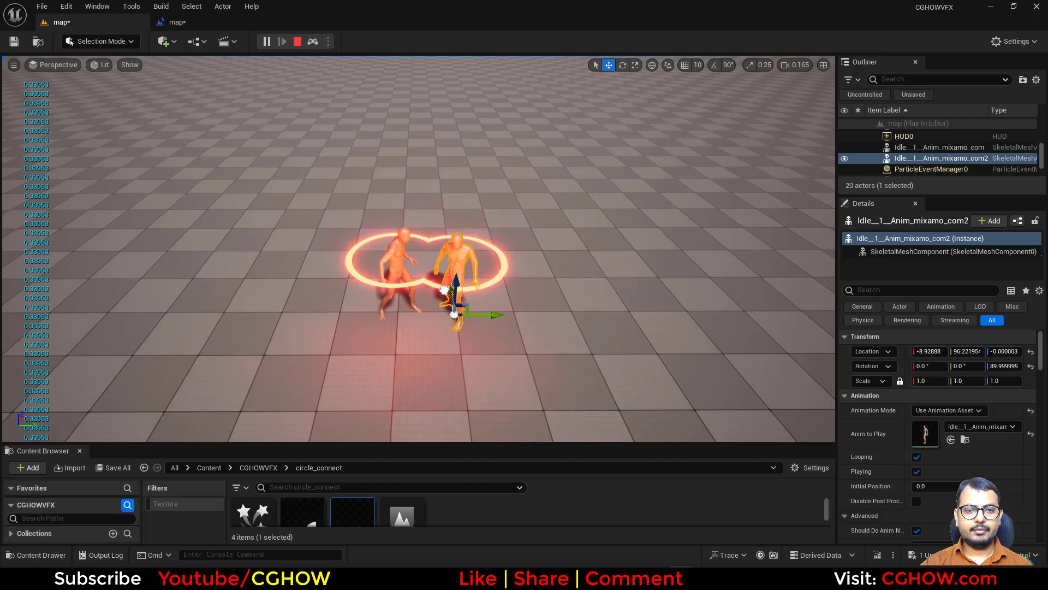
Step: Reselect the second character and move it around beside the first to examine the merging circles up close
left_click(464, 311)
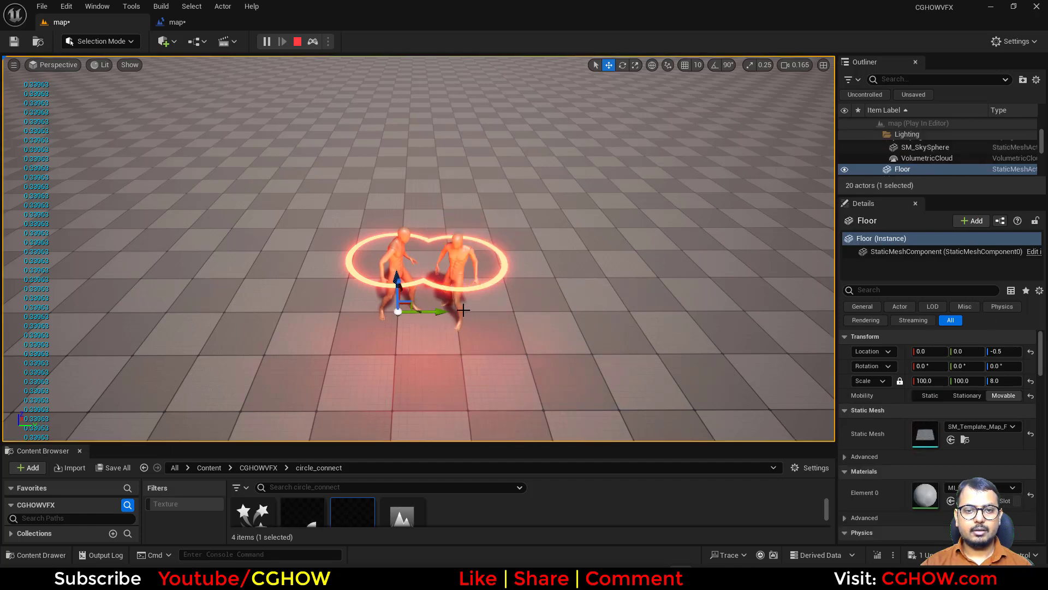
left_click(458, 303)
scroll(475, 329, "up", 8)
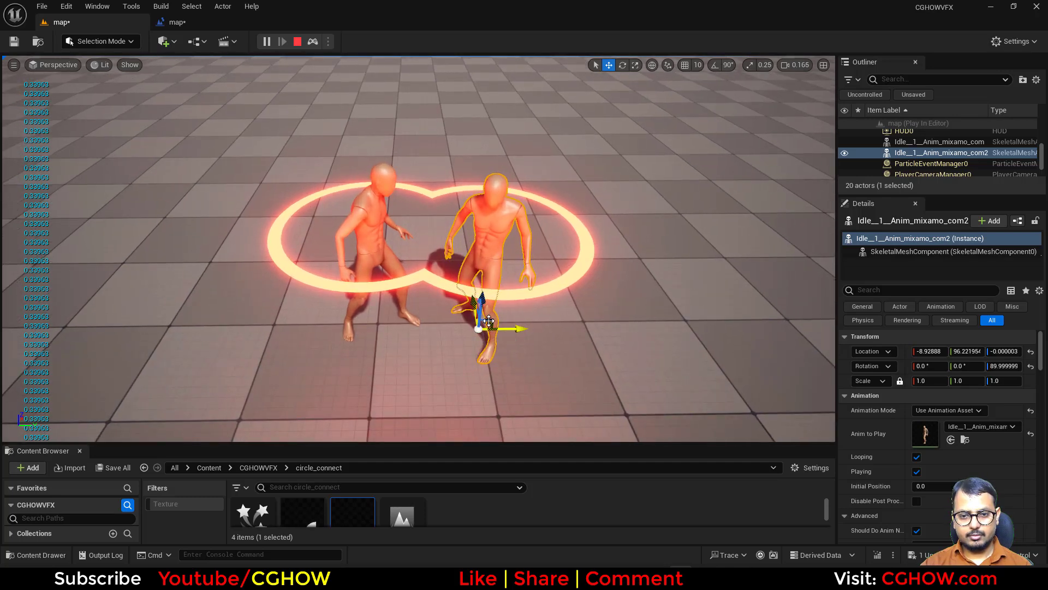
left_click_drag(489, 322, 491, 295)
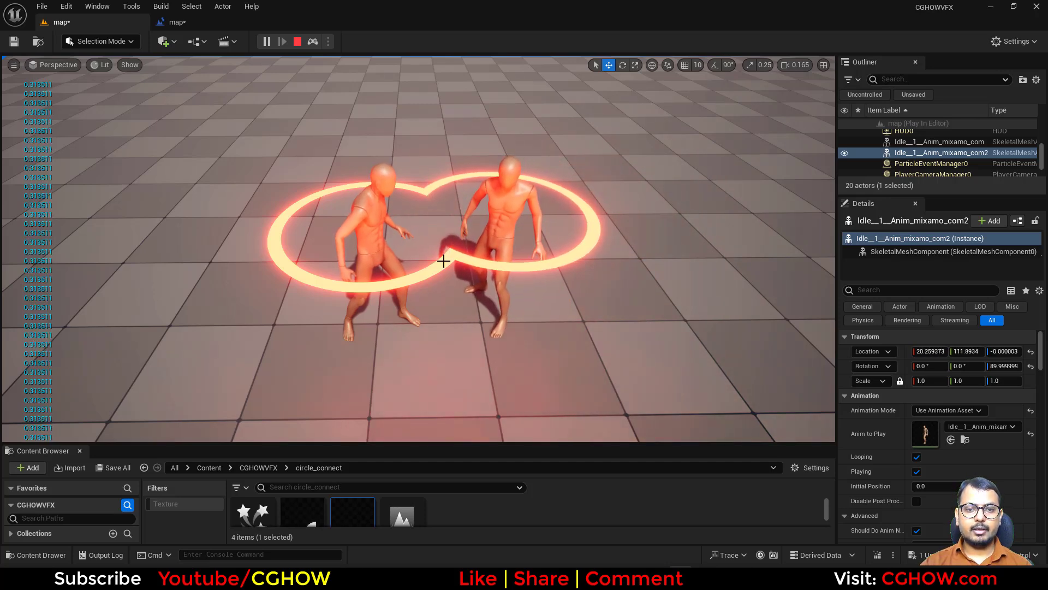